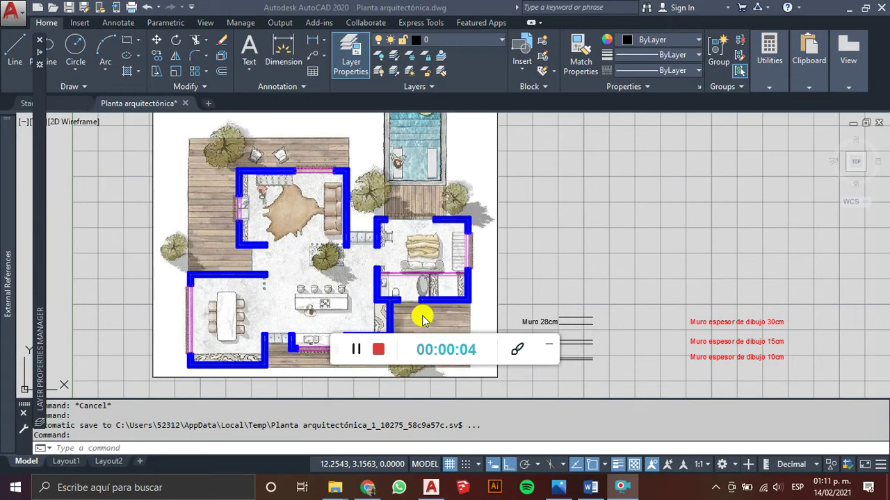
Step: Zoom out and add a new layer named Niveles in the Layer Properties Manager
left_click(552, 348)
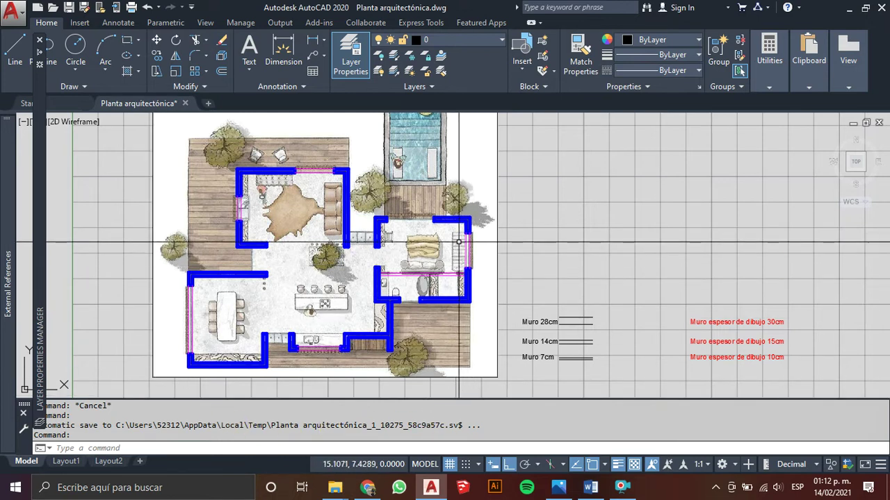
scroll(373, 349, "down", 2)
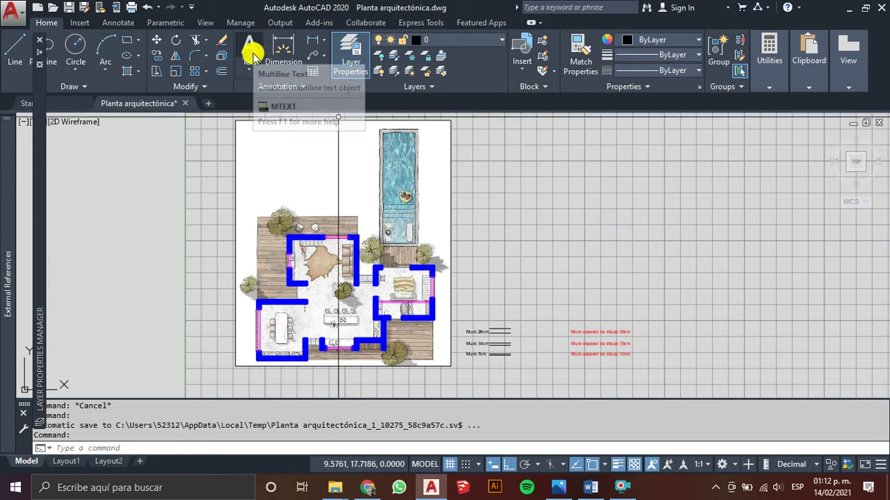
left_click(344, 49)
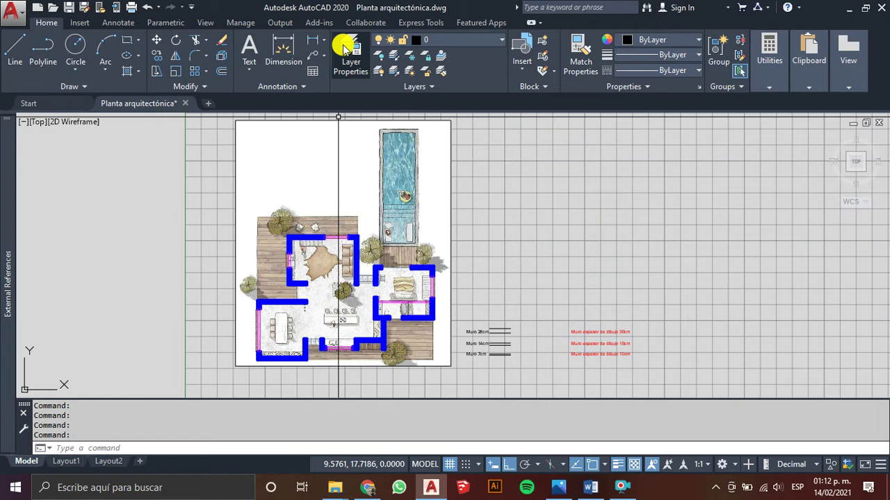
left_click(344, 48)
left_click(120, 62)
type("Niveles")
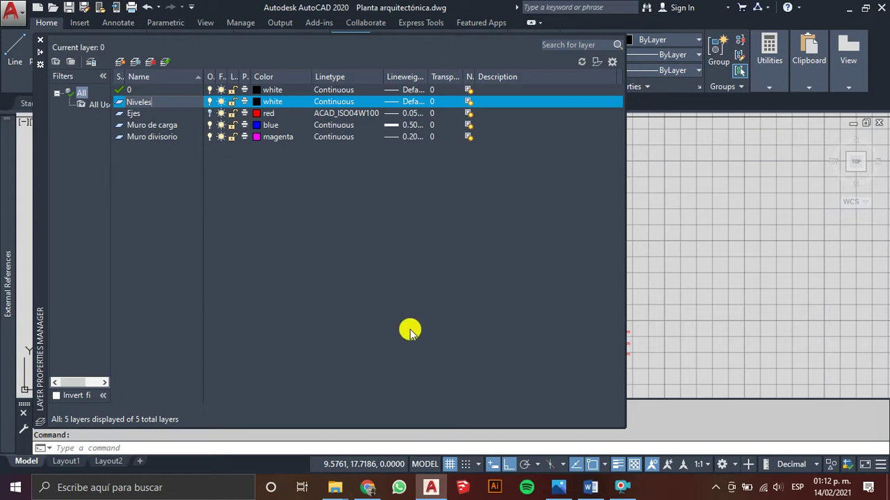
left_click(588, 478)
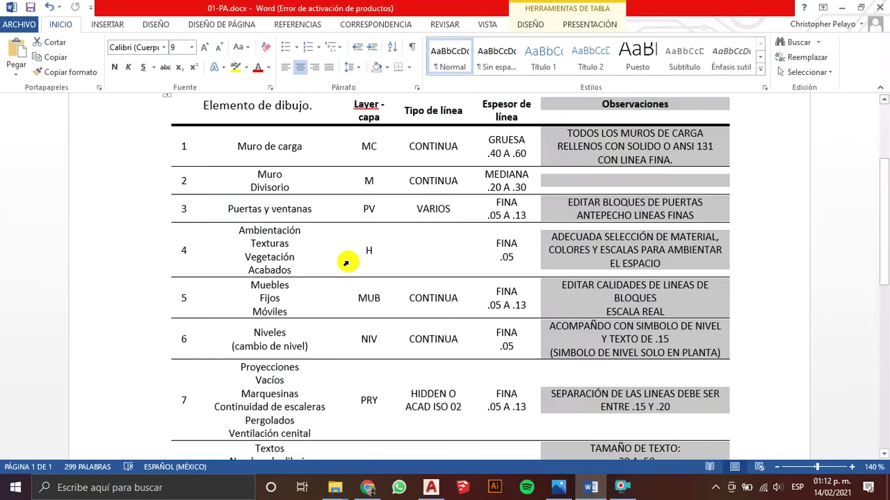
Step: Look up the Niveles row in Word: layer NIV, continuous line, fine .05
scroll(302, 254, "down", 1)
scroll(302, 253, "down", 1)
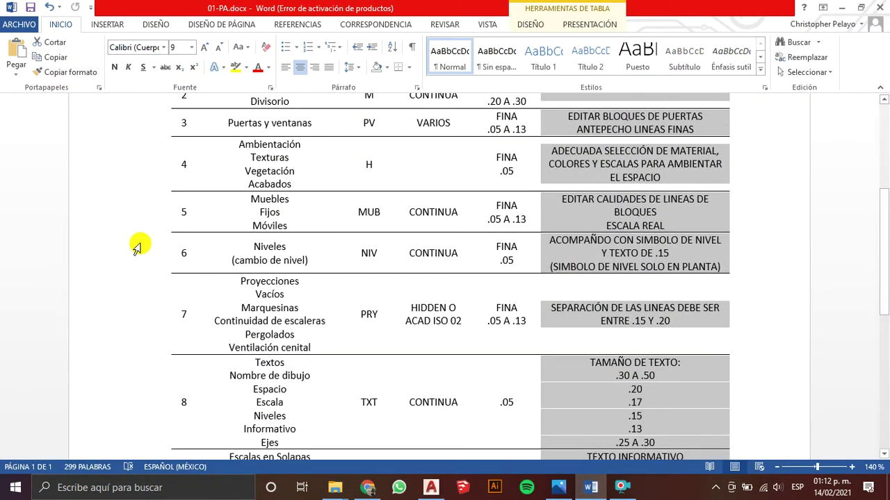
left_click(135, 244)
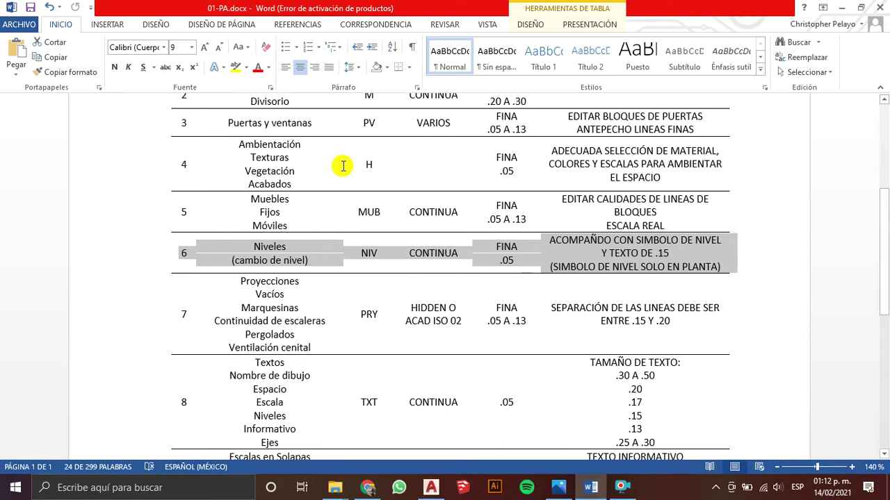
left_click(843, 10)
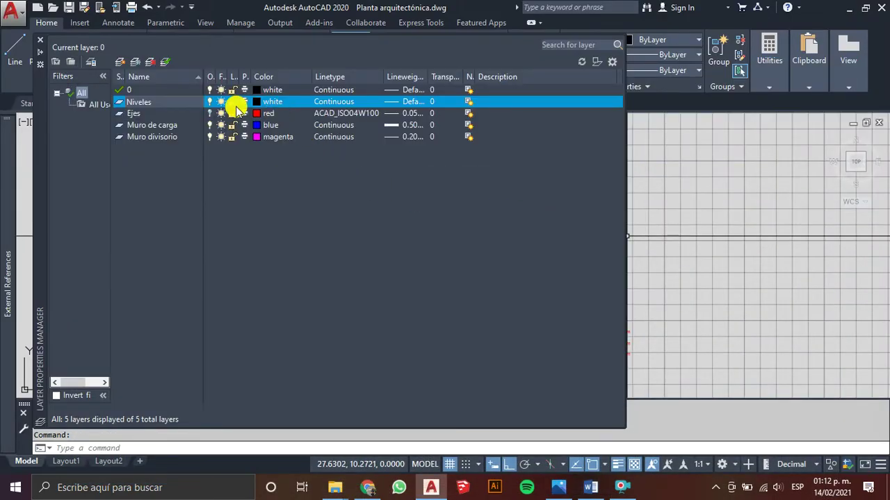
Step: Give the Niveles layer index colour 84 (green)
left_click(256, 103)
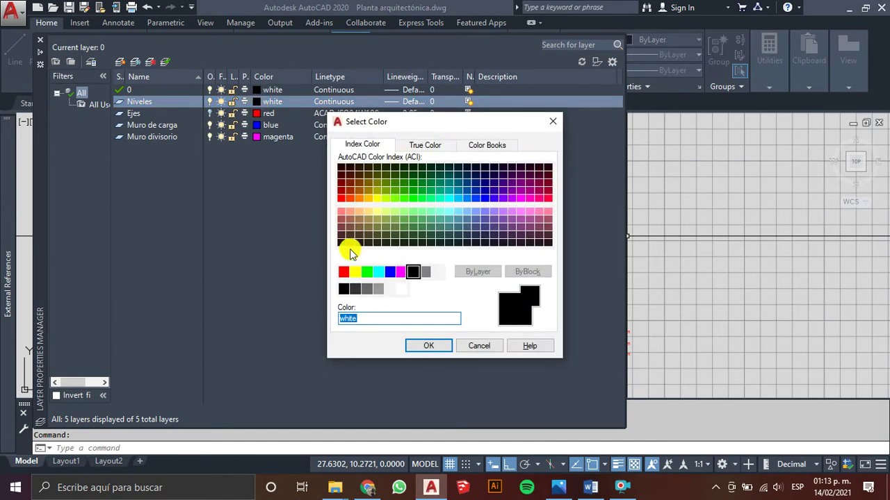
left_click(367, 271)
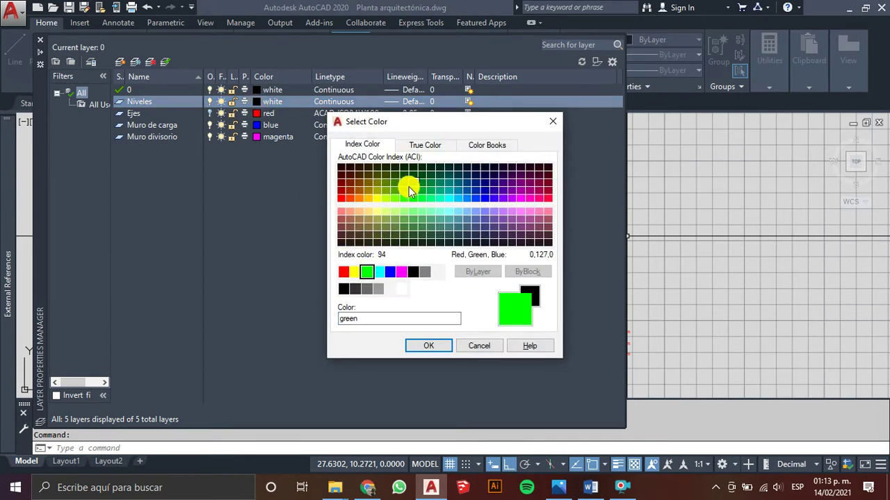
left_click(408, 185)
left_click(424, 346)
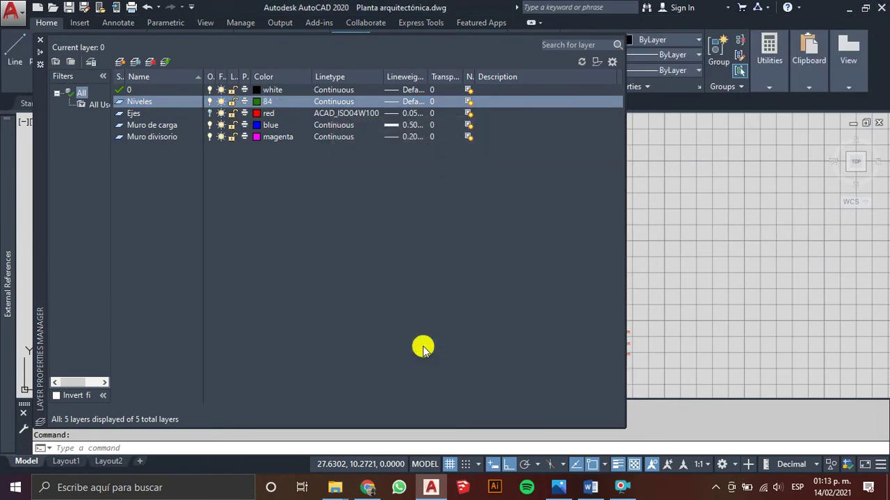
Step: Close the layer manager and make Niveles the current layer
left_click(41, 39)
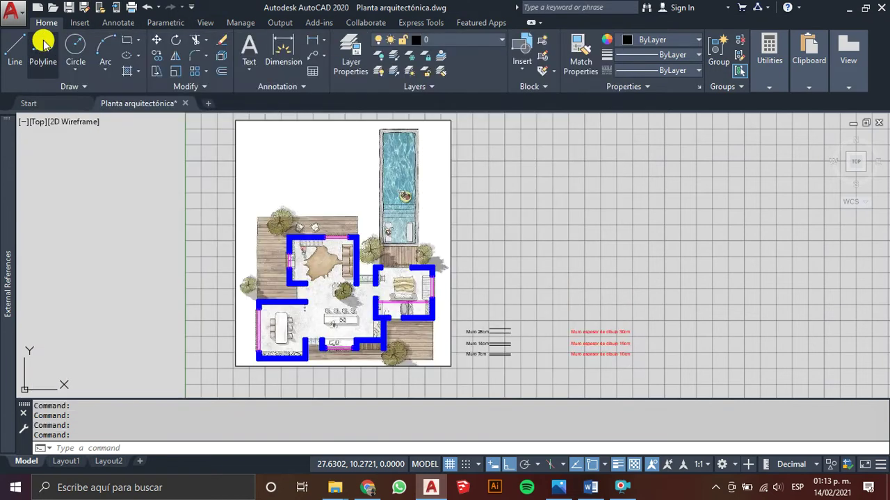
left_click(434, 40)
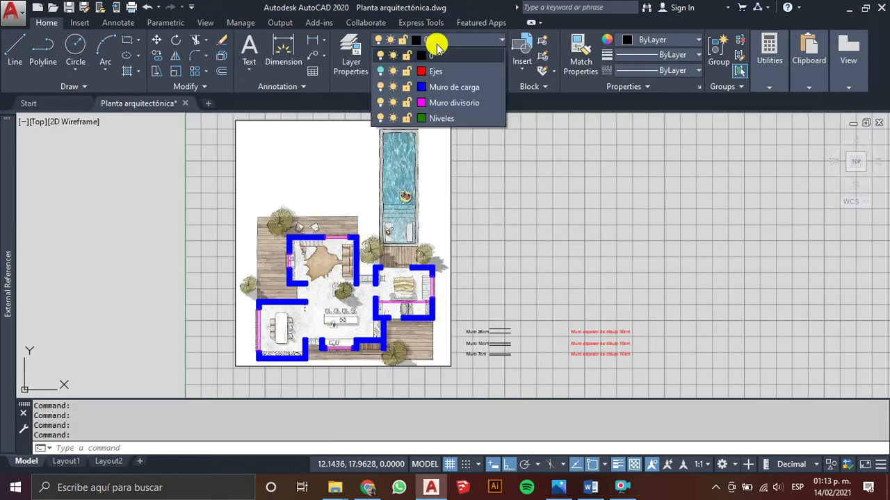
left_click(441, 117)
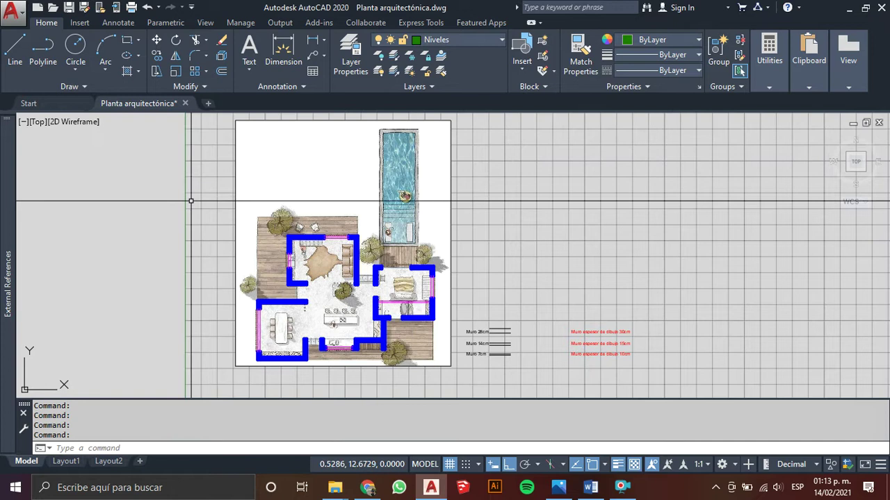
scroll(286, 276, "up", 4)
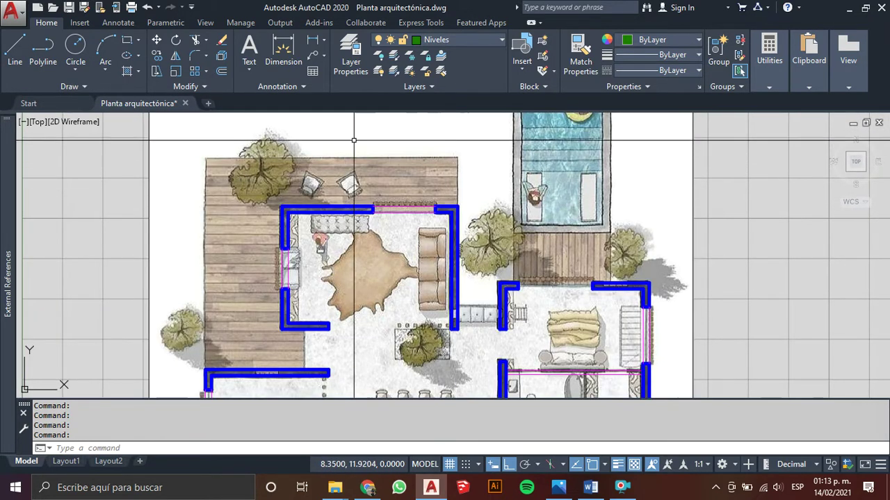
scroll(210, 180, "down", 2)
middle_click_drag(210, 181, 213, 217)
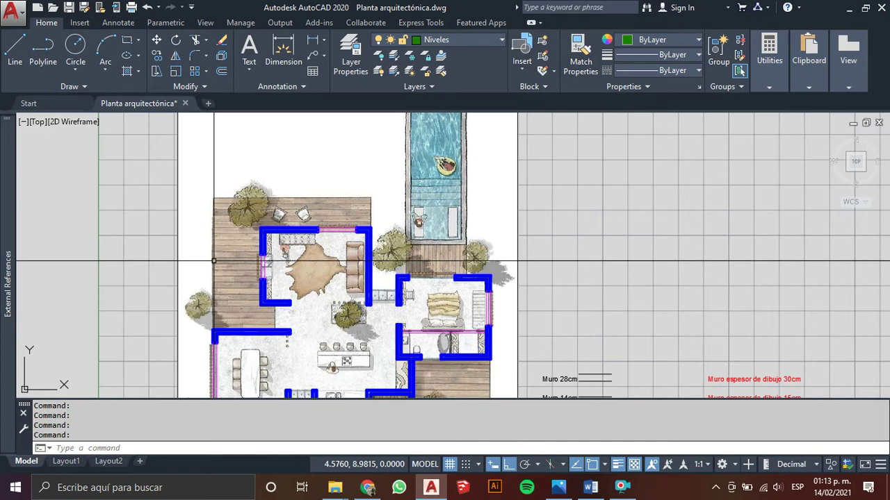
scroll(221, 269, "up", 2)
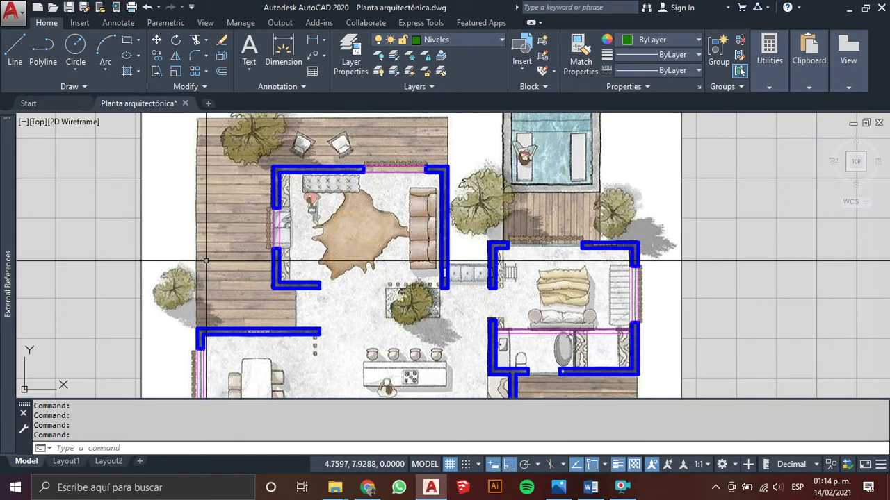
type("L")
key("Return")
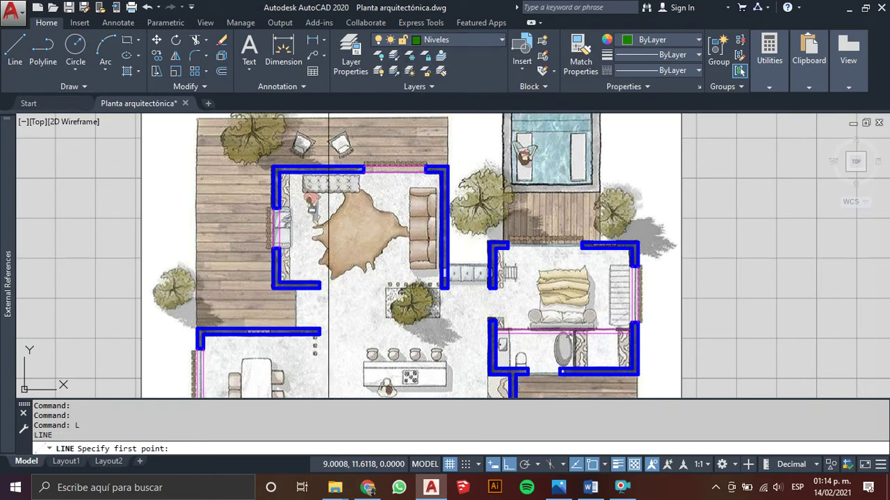
Step: Draw a 5.2-long green line up the deck's left edge with a short top segment
left_click(198, 326)
middle_click_drag(216, 217, 228, 295)
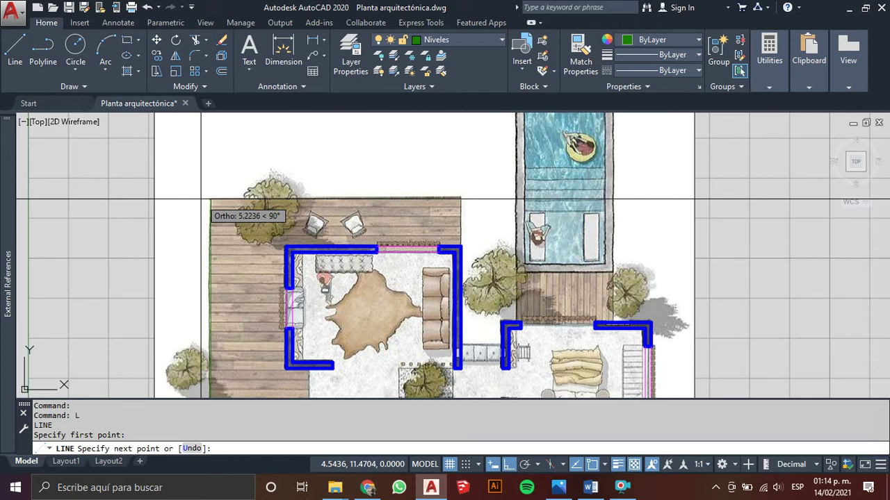
type("5.2")
key("Return")
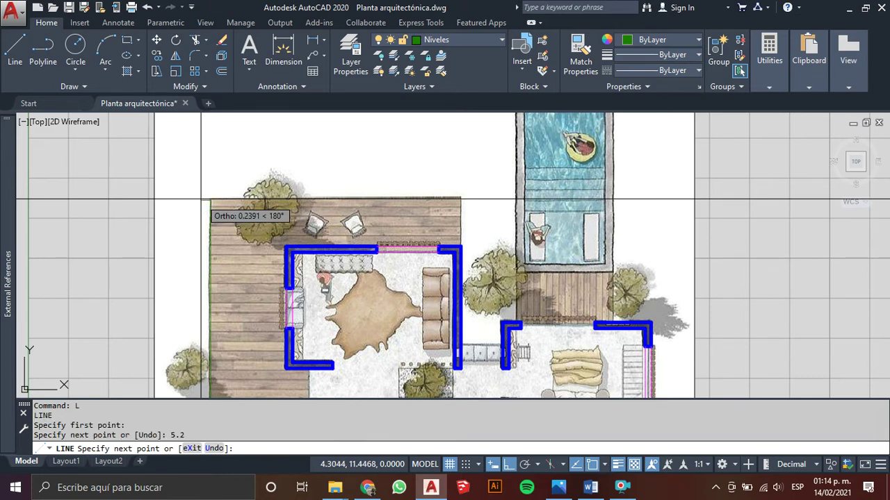
left_click(478, 201)
key("Escape")
scroll(465, 236, "up", 2)
key("Return")
Step: Draw another short green line near the deck's top edge
left_click(455, 243)
left_click(461, 179)
key("Escape")
scroll(461, 199, "up", 2)
middle_click_drag(460, 200, 437, 215)
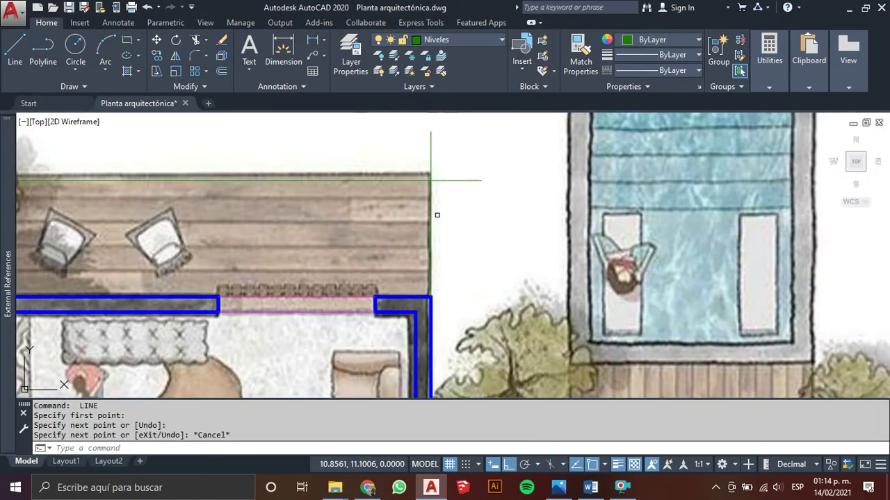
Step: Try trimming the overlapping deck lines, cancel the trim, and recenter the floor plan
type("tr")
key("Return")
key("Return")
left_click_drag(437, 215, 457, 162)
scroll(327, 186, "down", 2)
middle_click_drag(328, 188, 383, 167)
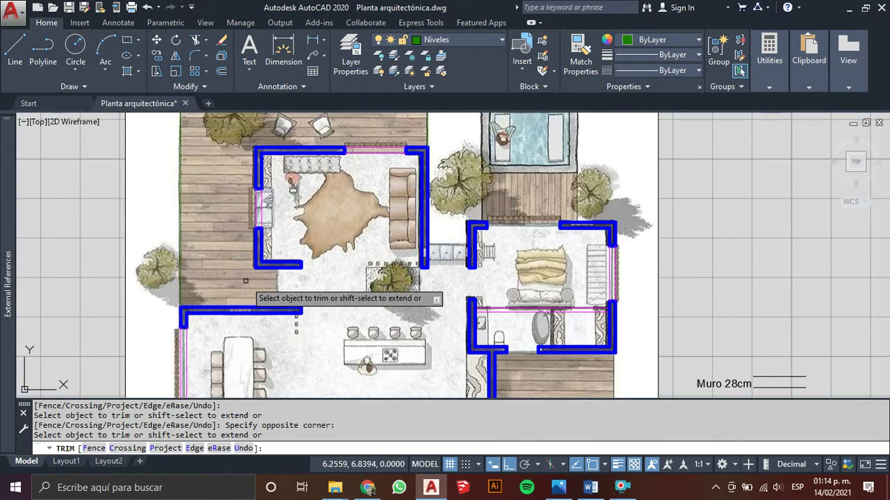
scroll(257, 285, "up", 2)
key("Escape")
mouse_move(185, 260)
middle_mouse_down()
mouse_move(247, 237)
mouse_move(260, 303)
middle_mouse_up()
scroll(246, 237, "down", 1)
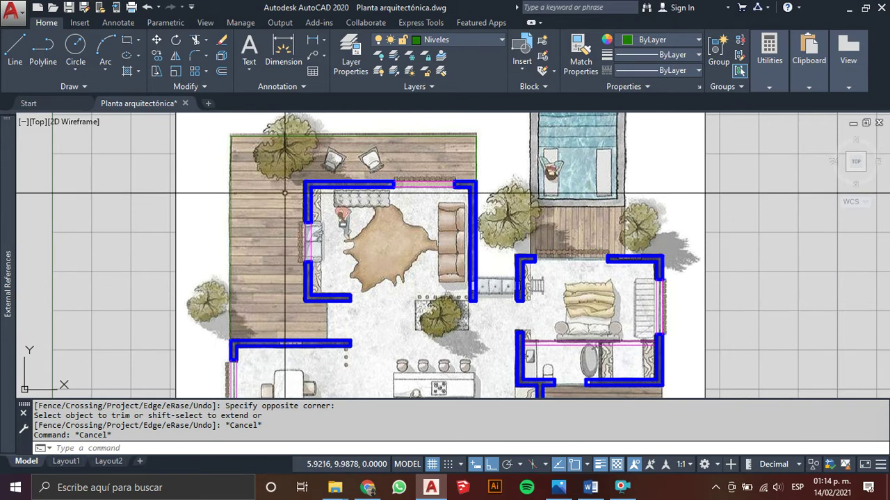
middle_click_drag(280, 336, 277, 321)
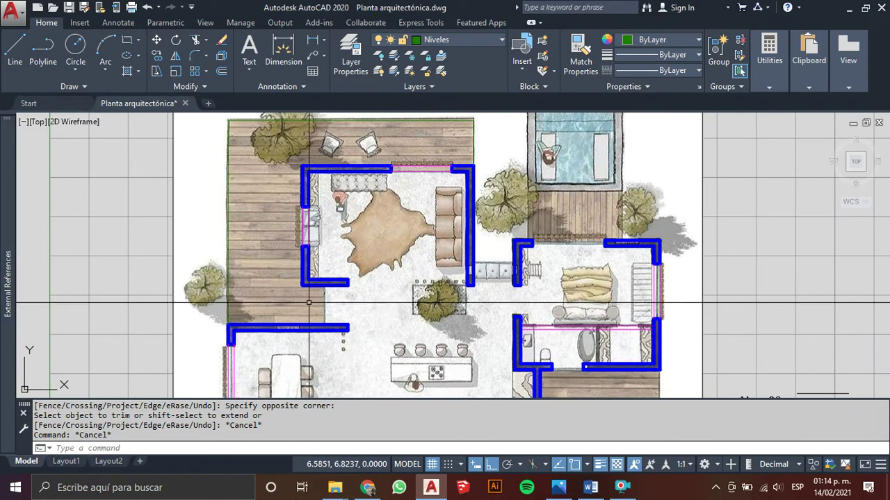
type("L")
key("Return")
Step: Draw a vertical green line from the living-room wall corner down to the lower wall
scroll(310, 305, "up", 3)
scroll(326, 278, "up", 3)
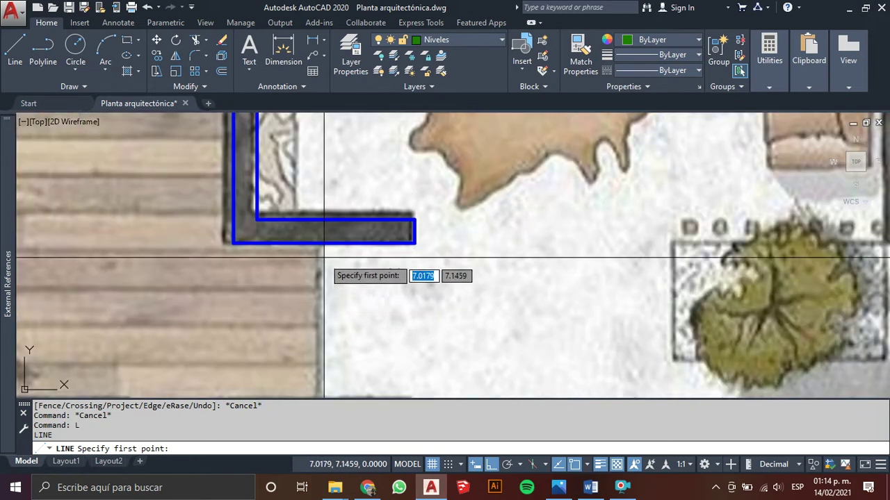
left_click(414, 243)
middle_click_drag(407, 292, 413, 219)
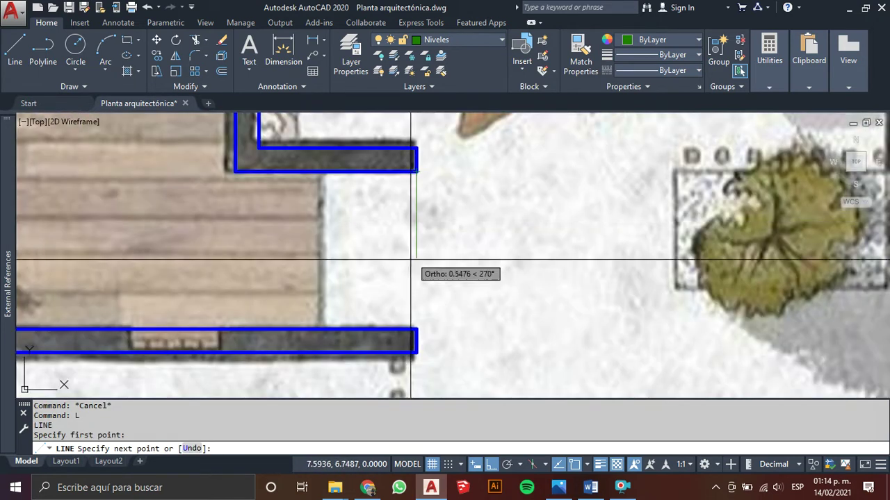
left_click(417, 327)
key("Escape")
Step: Move the new vertical line 0.9 to the left
left_click(437, 252)
left_click(402, 278)
type("M")
key("Return")
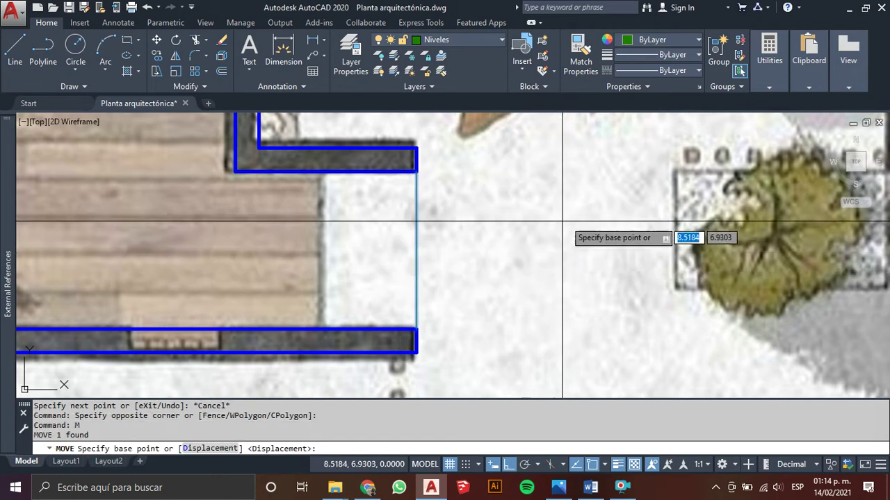
left_click(606, 192)
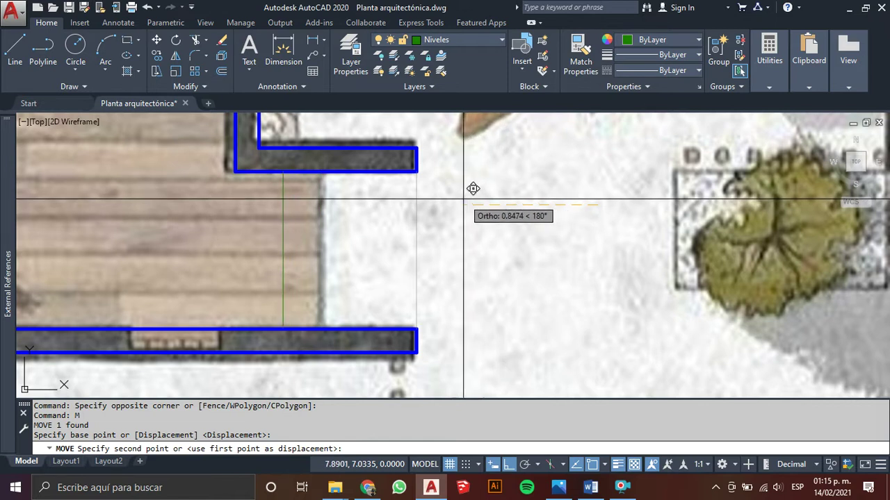
type(".")
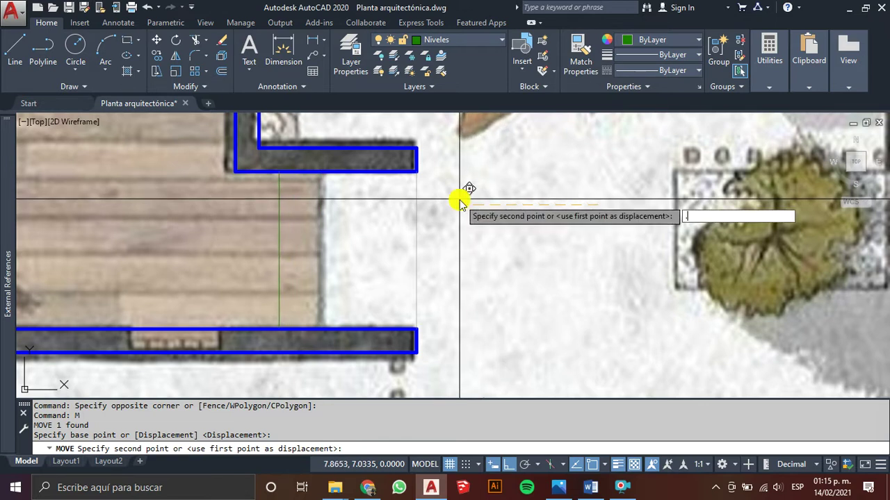
type("9")
key("Return")
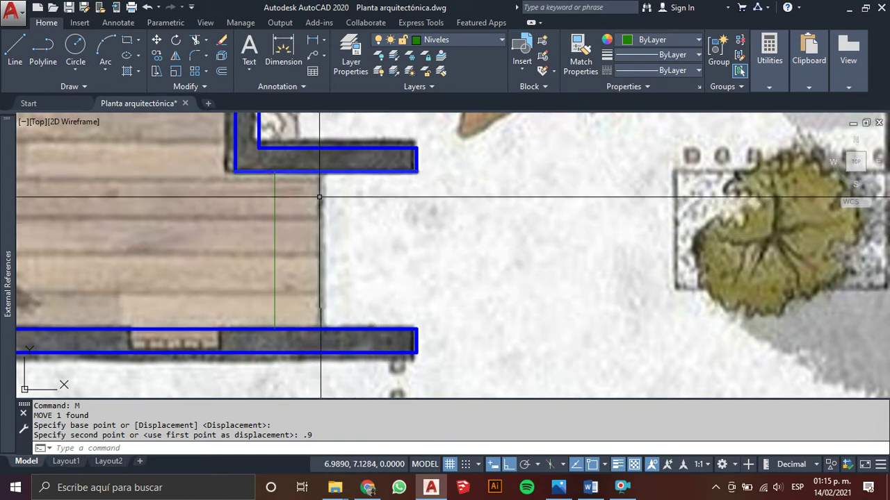
Step: Move the vertical green line again from the wall corner to a new position
scroll(324, 209, "down", 3)
scroll(311, 246, "down", 2)
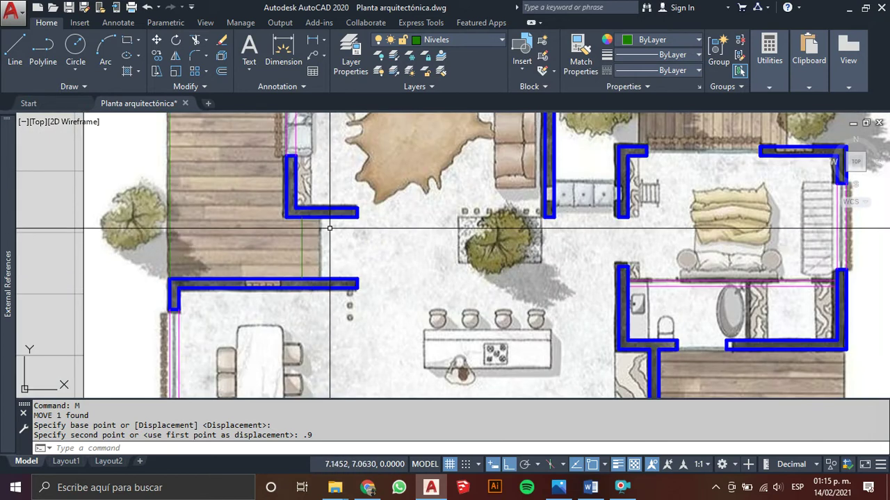
left_click(289, 220)
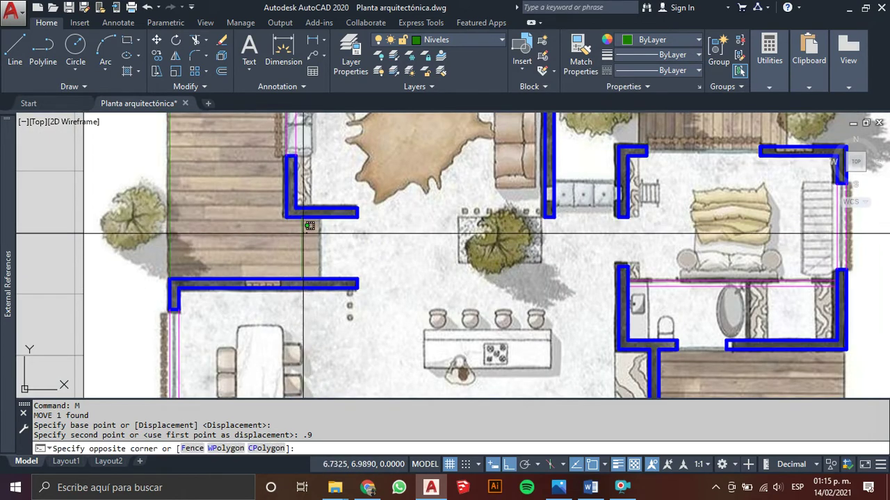
left_click(289, 236)
type("M")
key("Return")
scroll(299, 222, "up", 2)
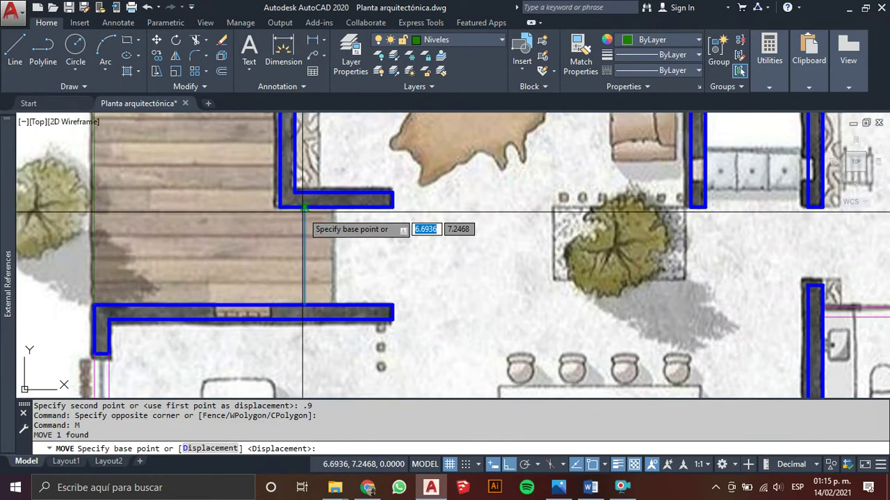
left_click(303, 208)
left_click(281, 198)
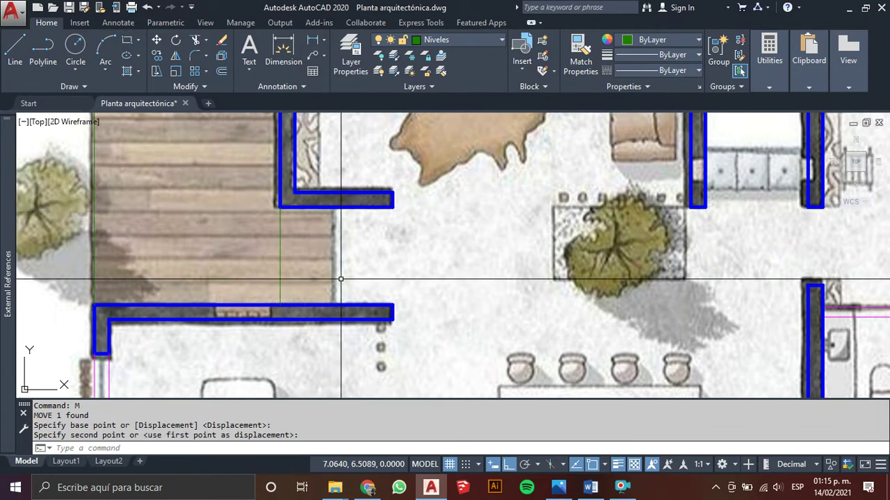
Step: Undo that second move and zoom out to the whole floor plan
left_click(260, 249)
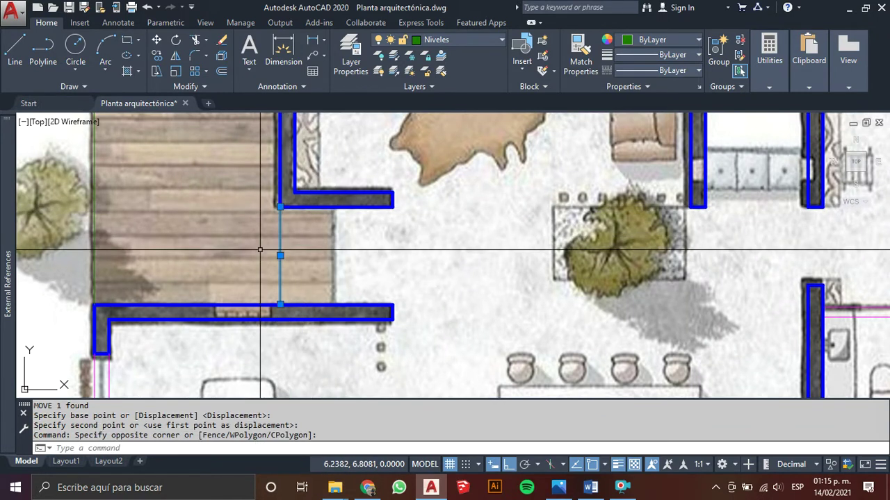
key("Escape")
key("Escape")
key("ctrl+z")
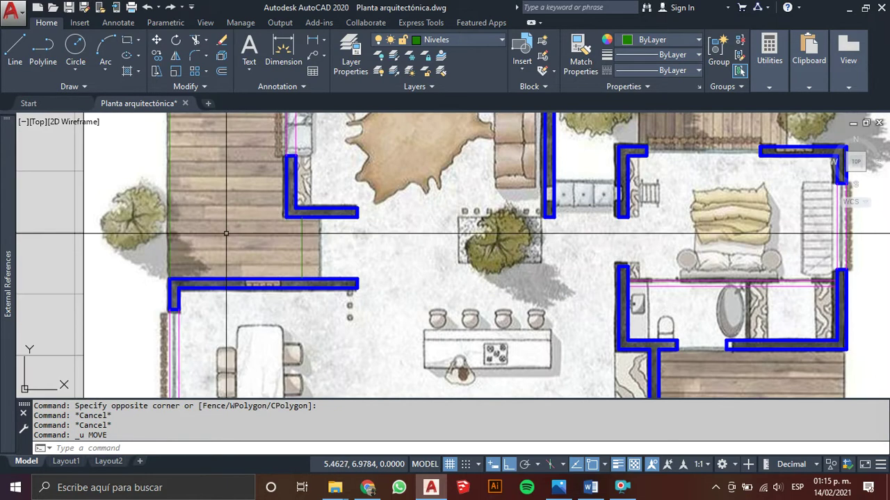
key("Escape")
key("Escape")
scroll(226, 233, "up", 3)
scroll(278, 244, "down", 3)
mouse_move(278, 244)
middle_mouse_down()
mouse_move(327, 252)
mouse_move(268, 254)
middle_mouse_up()
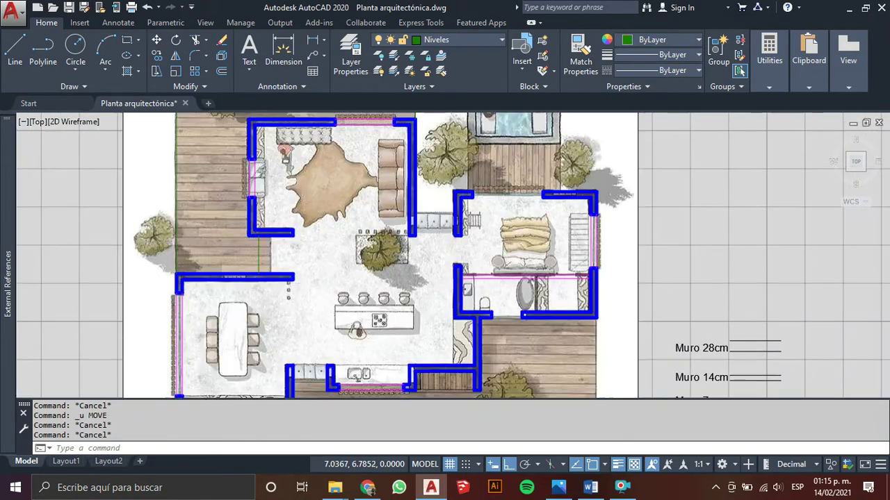
scroll(275, 254, "down", 2)
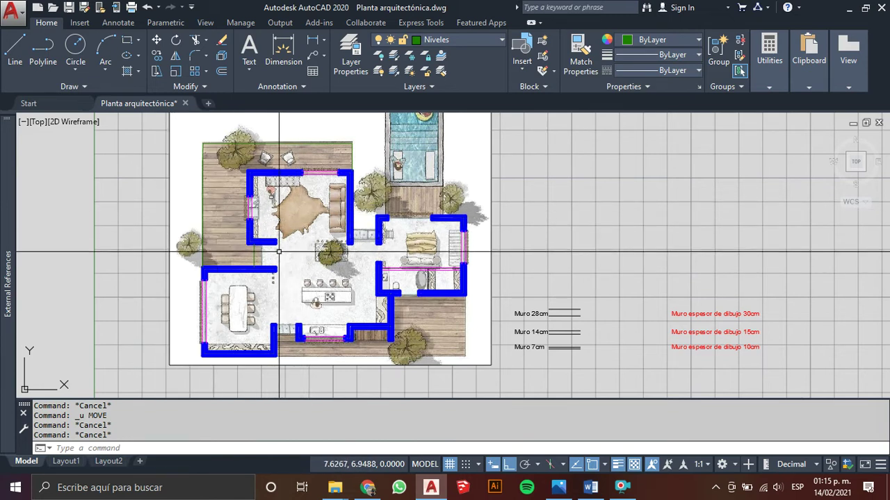
Step: Draw a green line across the counter opening up to the kitchen's left wall
middle_click_drag(294, 243, 194, 206)
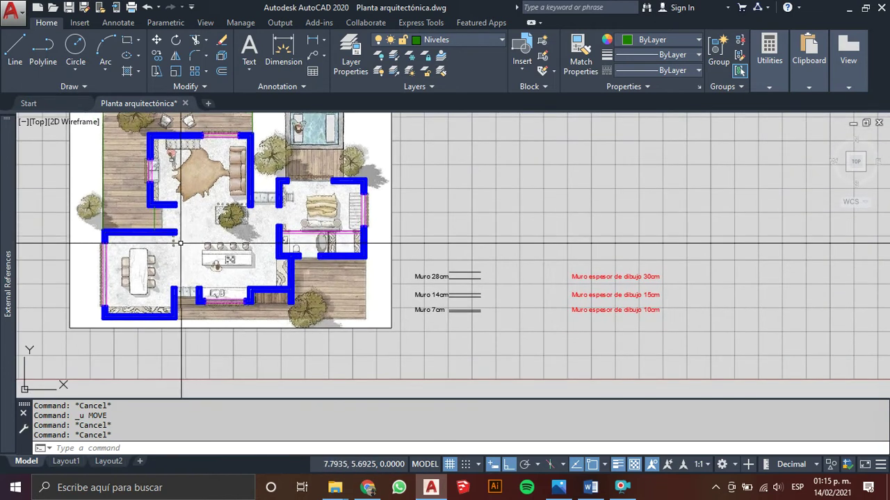
middle_click_drag(179, 238, 139, 222)
scroll(195, 171, "up", 4)
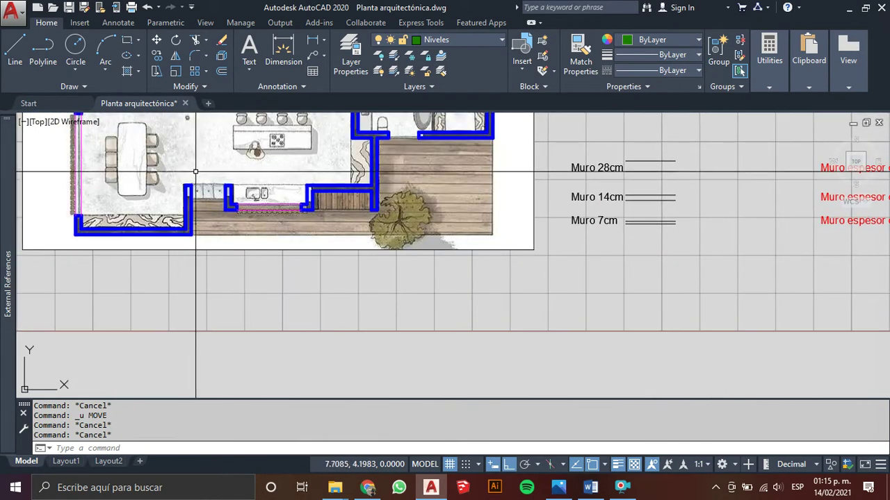
scroll(195, 171, "up", 4)
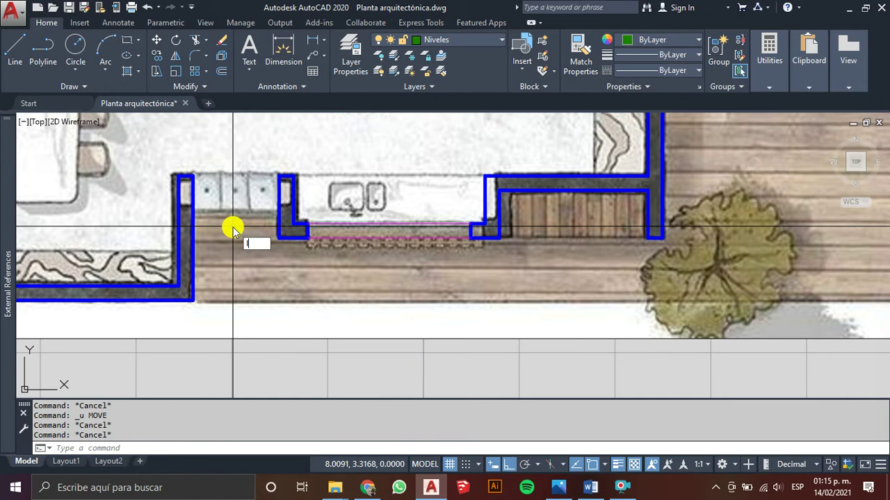
key("Return")
left_click(194, 175)
key("Escape")
Step: Move the counter line 0.5 down
left_click(284, 152)
left_click(189, 188)
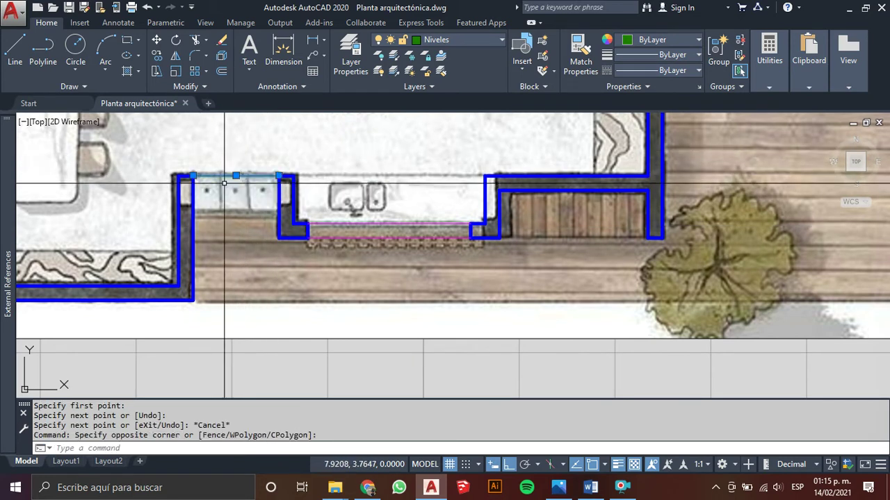
type("m")
key("Return")
left_click(261, 261)
scroll(268, 287, "up", 2)
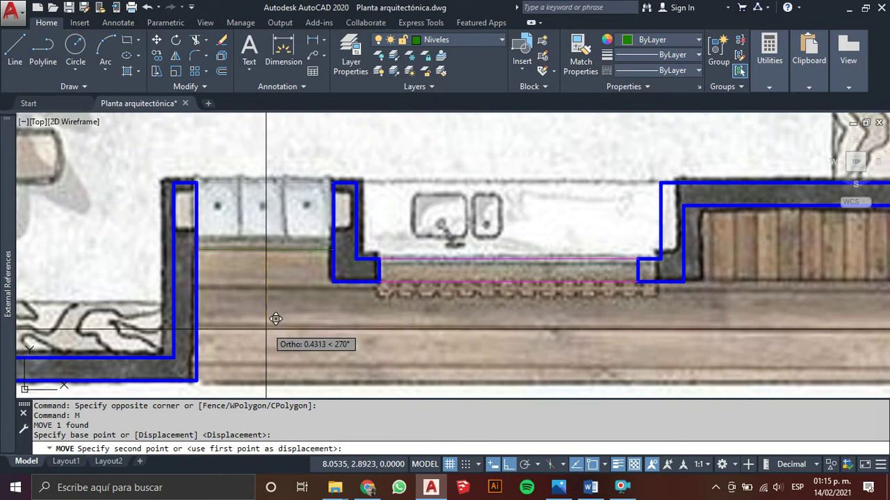
type(".5")
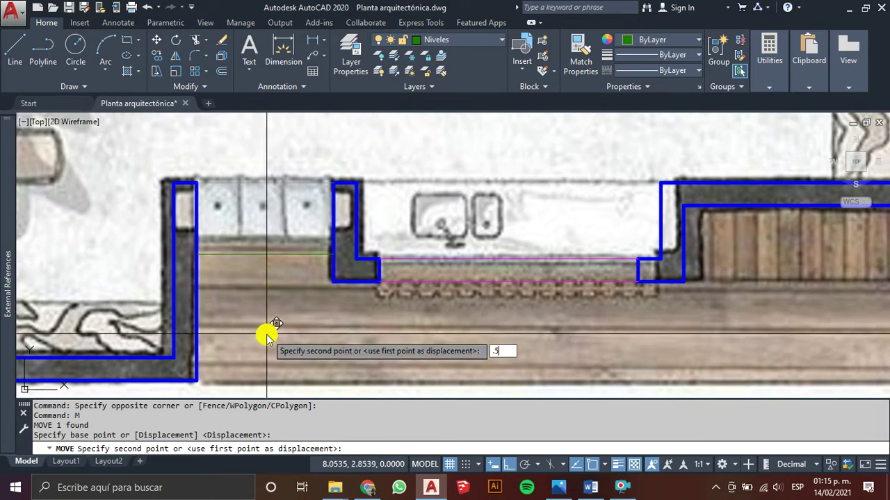
key("Return")
Step: Start a line at the wall corner, cancel it, and pan over to the deck
scroll(250, 324, "down", 3)
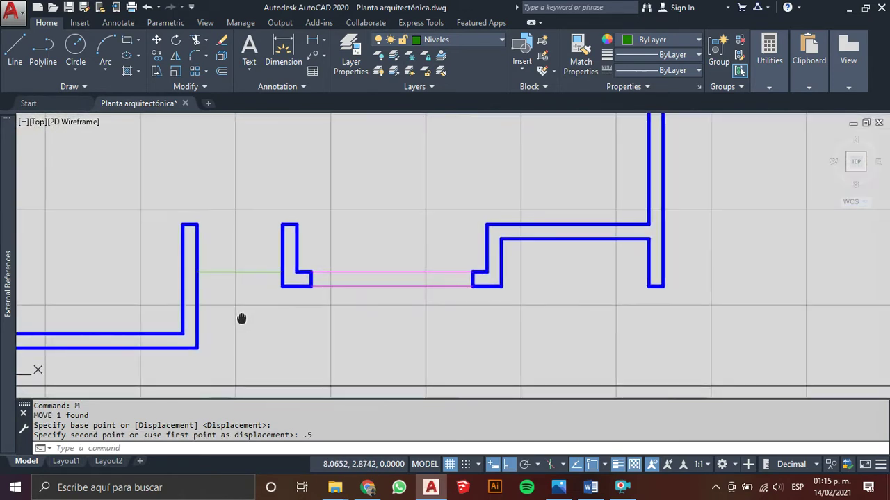
scroll(266, 292, "up", 3)
scroll(266, 292, "up", 3)
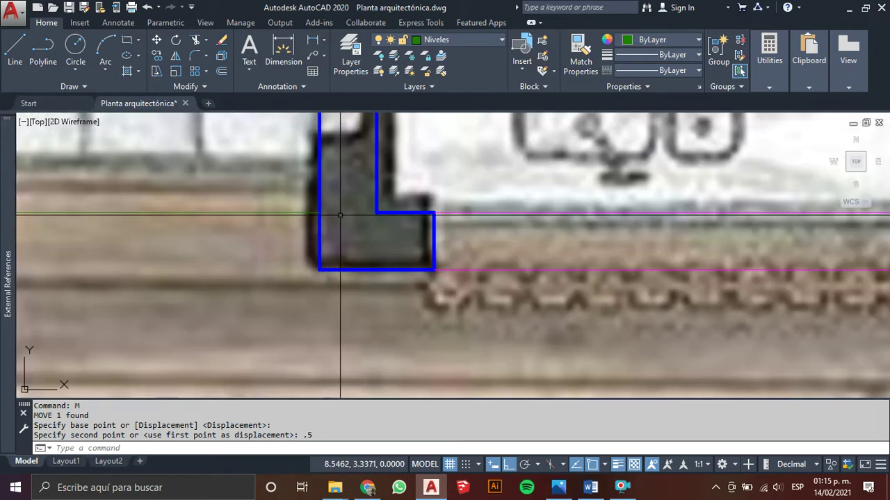
type("l")
key("Return")
scroll(387, 209, "up", 2)
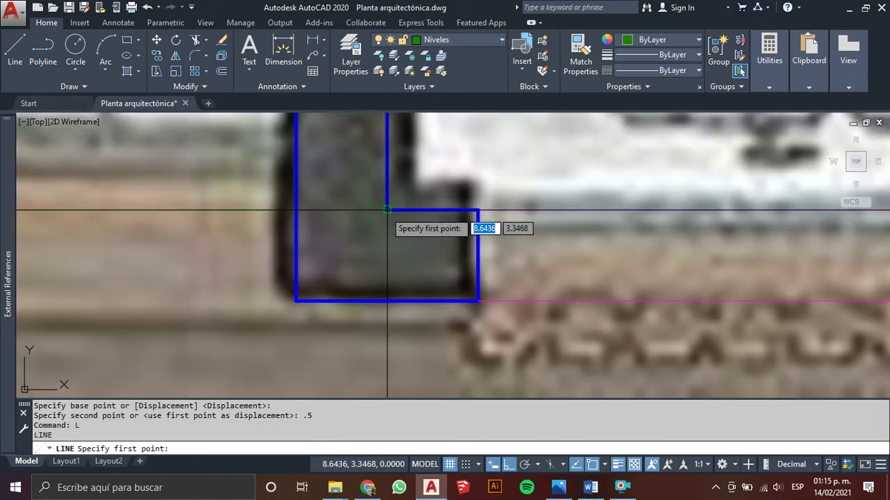
key("Escape")
scroll(387, 209, "down", 2)
scroll(333, 229, "down", 2)
scroll(301, 249, "down", 2)
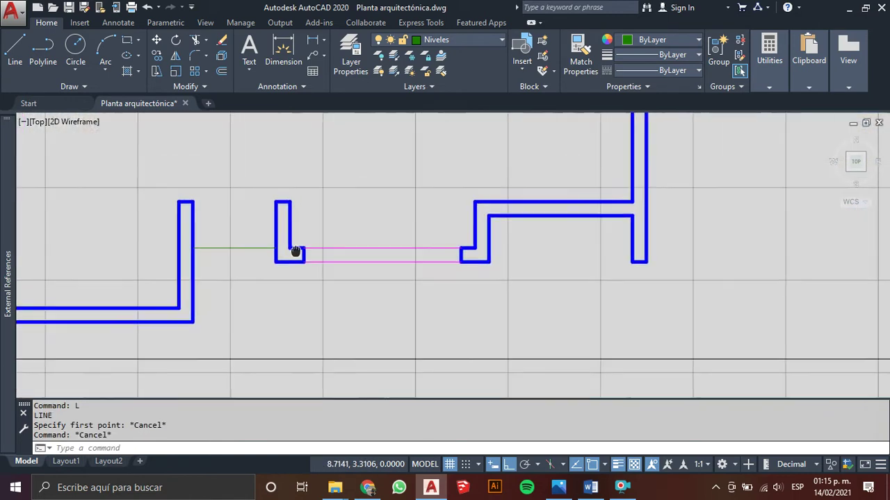
middle_click_drag(300, 249, 135, 242)
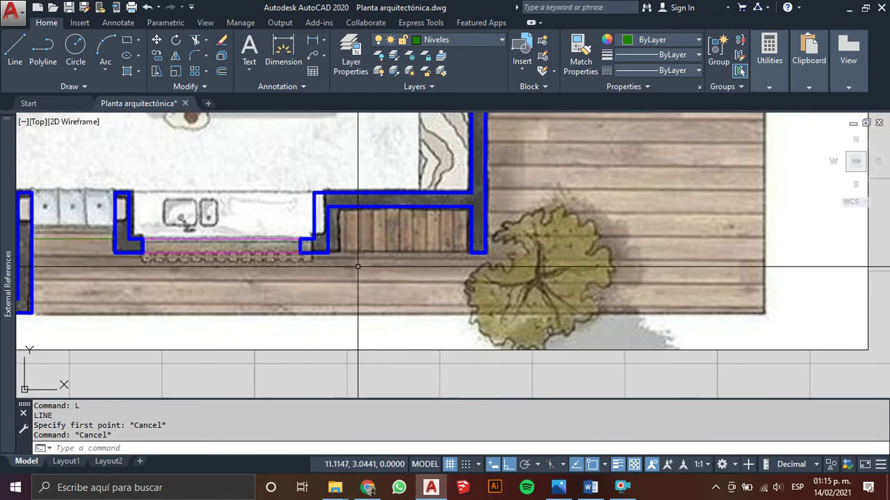
type("l")
Step: Draw green lines along the deck's lower edge and down its right edge
key("Return")
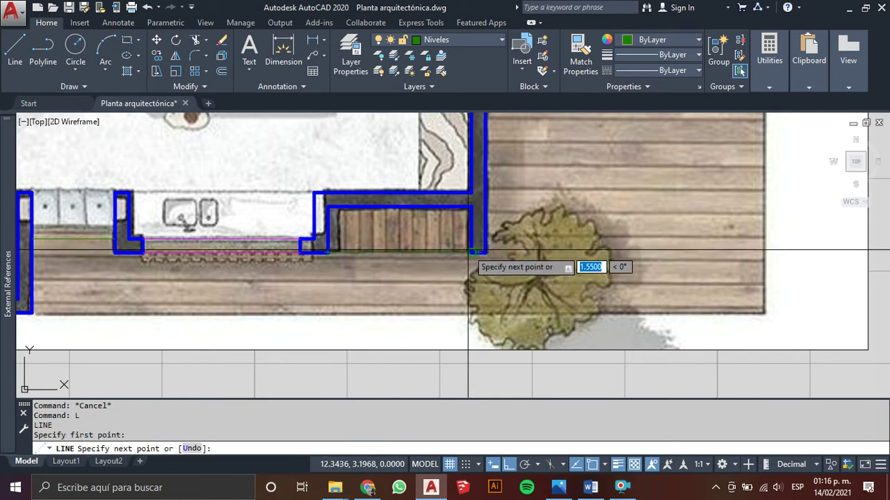
key("Escape")
scroll(469, 250, "down", 4)
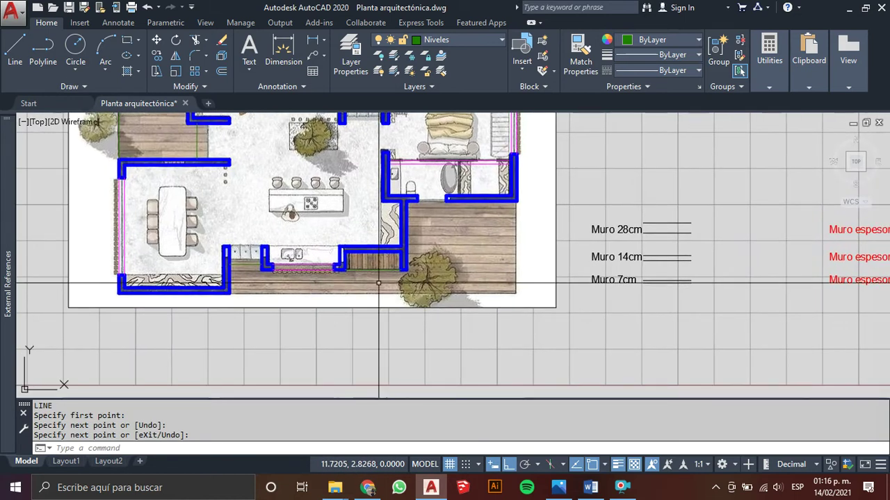
middle_click_drag(311, 278, 319, 274)
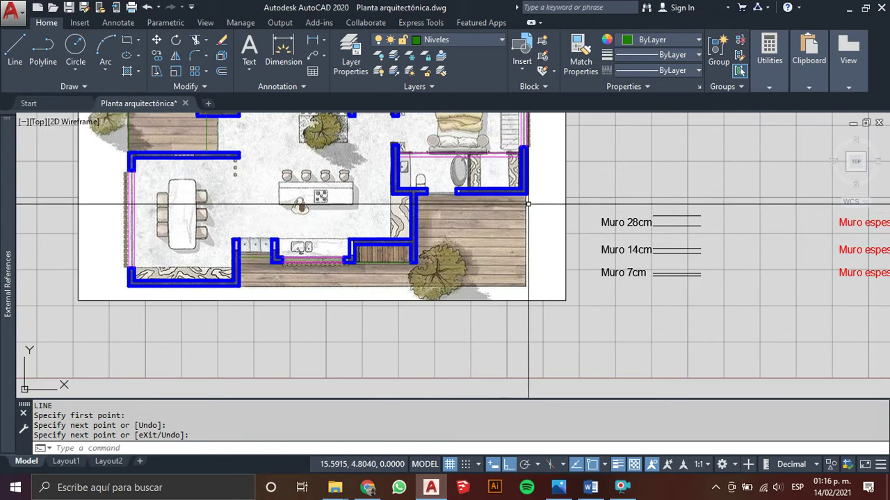
type("L")
key("Return")
left_click(527, 194)
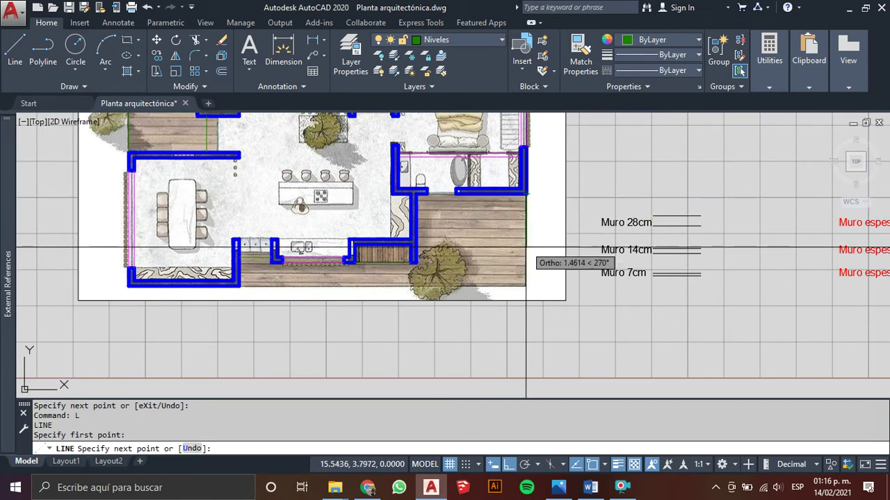
left_click(527, 291)
key("Escape")
Step: Start another line at the lower wall corner and cancel it
key("Return")
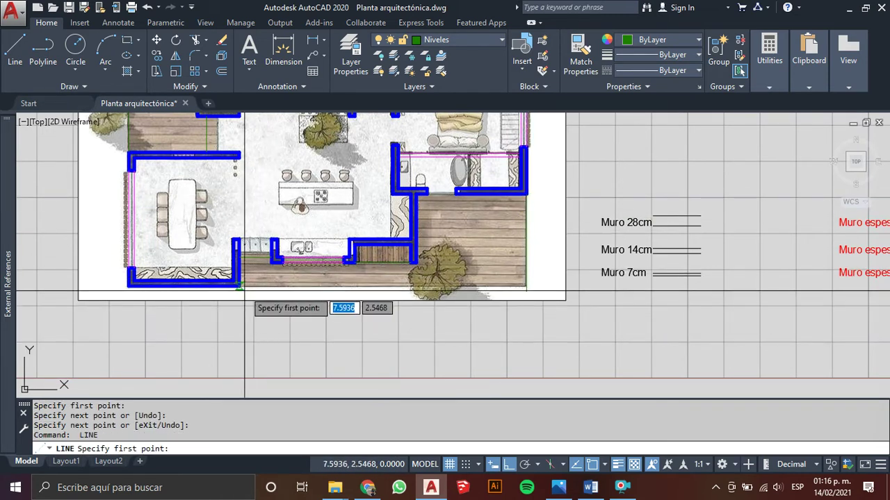
left_click(240, 284)
key("Escape")
scroll(552, 281, "up", 3)
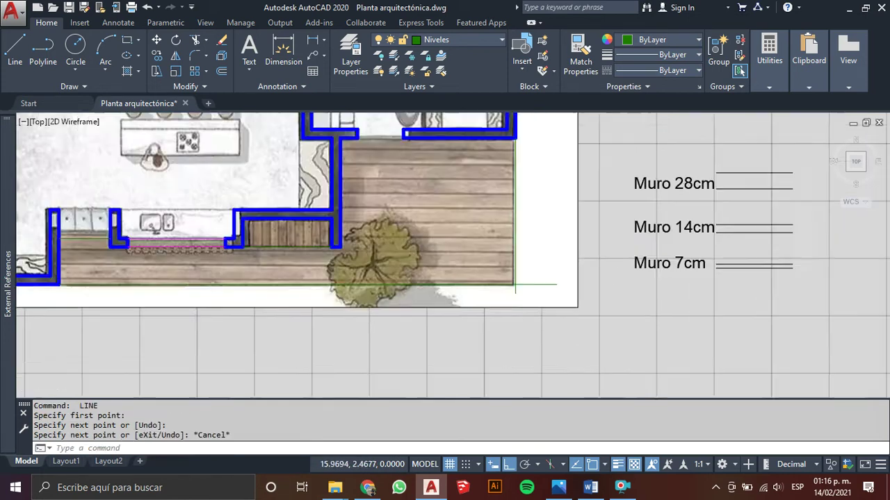
key("Escape")
key("Escape")
scroll(503, 285, "up", 3)
Step: Run TRIM on the overshooting green line ends at the deck corner, then end it
key("Return")
left_click(518, 258)
left_click(503, 284)
left_click(461, 299)
key("Escape")
key("Escape")
scroll(438, 245, "down", 2)
scroll(438, 244, "down", 3)
scroll(445, 300, "down", 2)
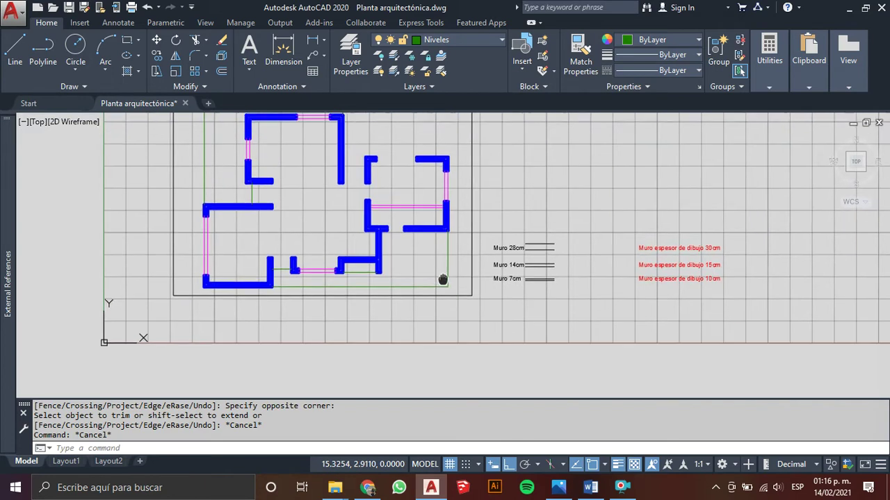
Step: Draw a line across the opening from the left wall corner to the right wall corner
scroll(405, 212, "up", 5)
middle_click_drag(237, 177, 289, 310)
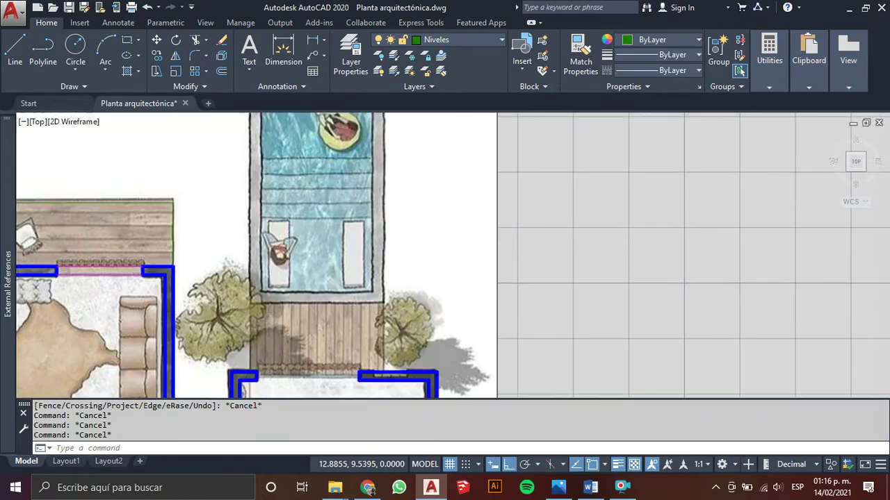
scroll(398, 320, "up", 2)
scroll(397, 320, "up", 2)
scroll(397, 320, "up", 2)
scroll(348, 316, "down", 4)
middle_click_drag(312, 313, 339, 342)
scroll(405, 322, "up", 2)
scroll(405, 323, "down", 4)
scroll(284, 321, "up", 3)
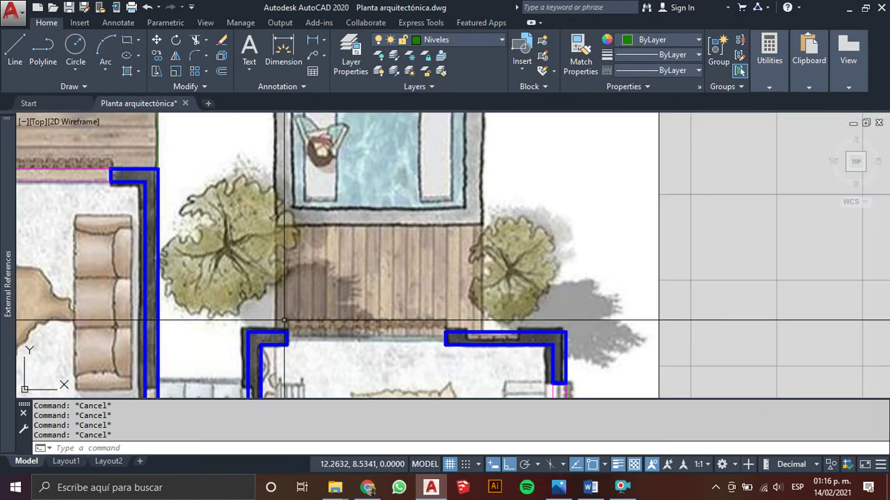
key("Return")
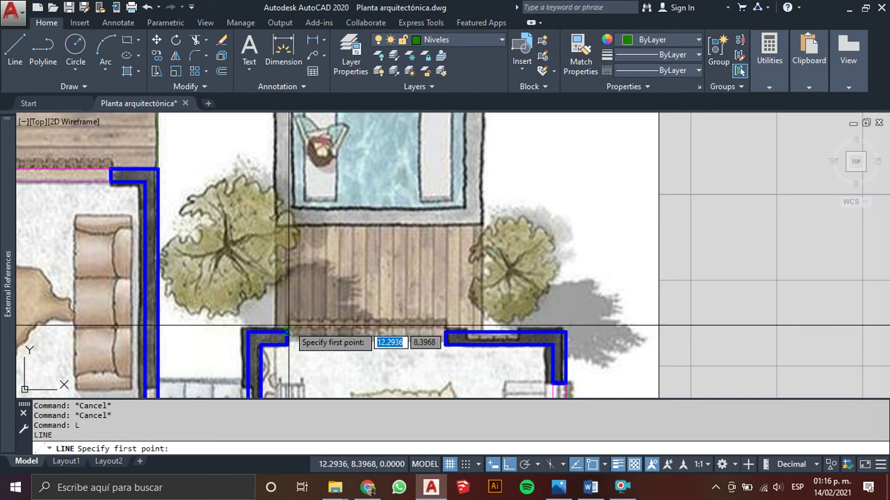
left_click(289, 325)
scroll(208, 313, "up", 5)
key("Escape")
key("Return")
left_click(186, 307)
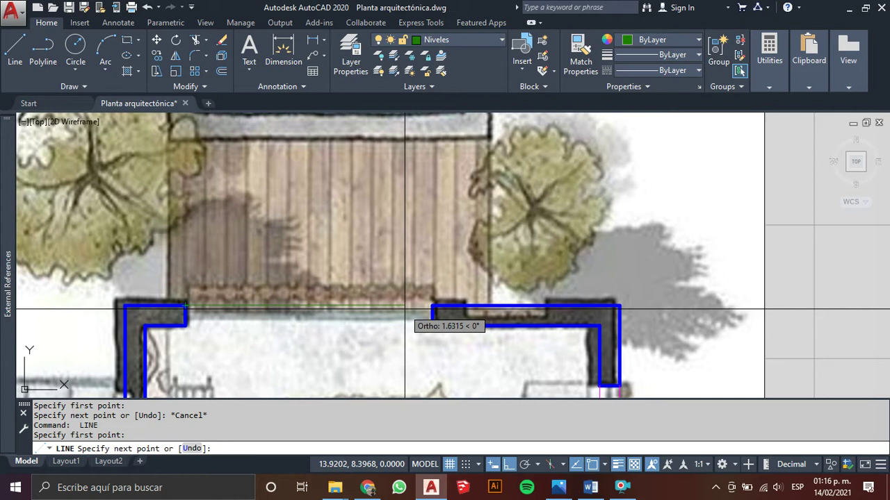
left_click(437, 307)
key("Return")
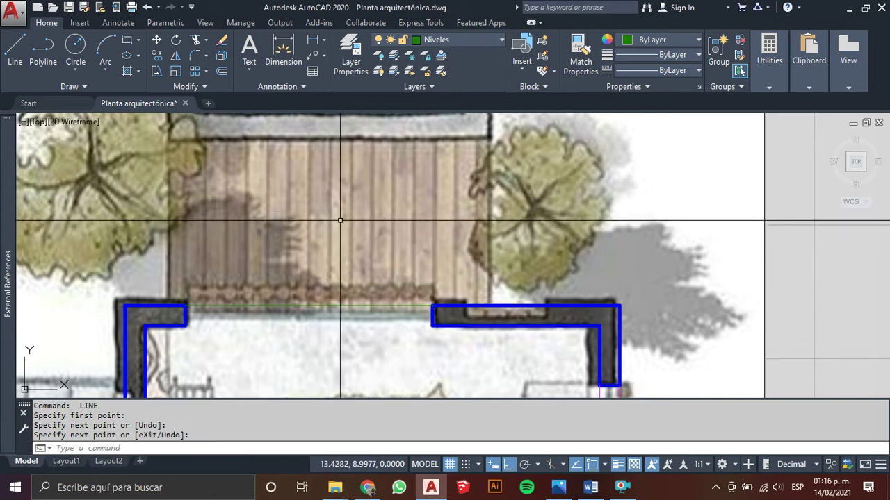
Step: Draw a line from the wall notch corner, then select the resulting stray sloped line
middle_click_drag(308, 352, 330, 395)
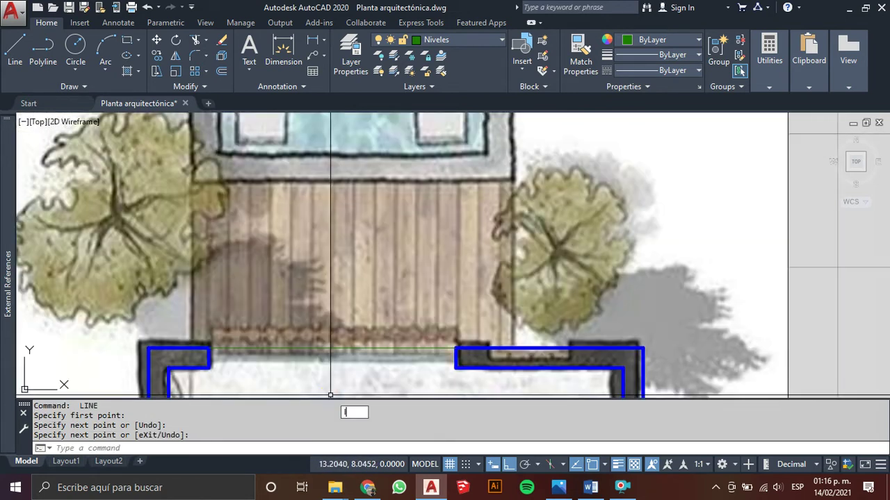
type("l")
key("Return")
left_click(209, 347)
type(".25")
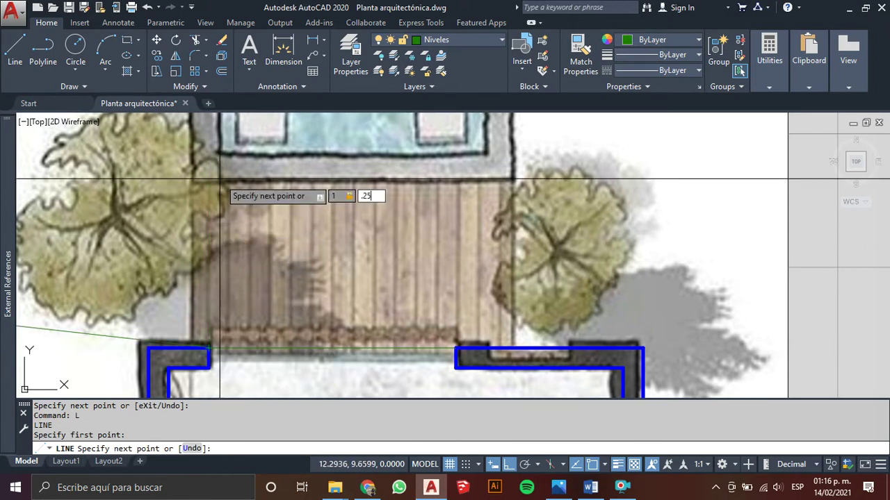
key("Return")
key("Return")
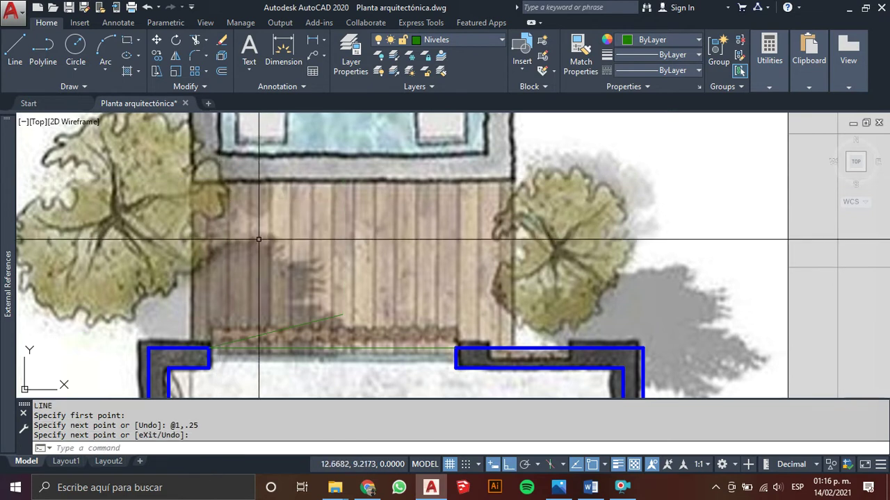
scroll(258, 234, "down", 3)
left_click(315, 339)
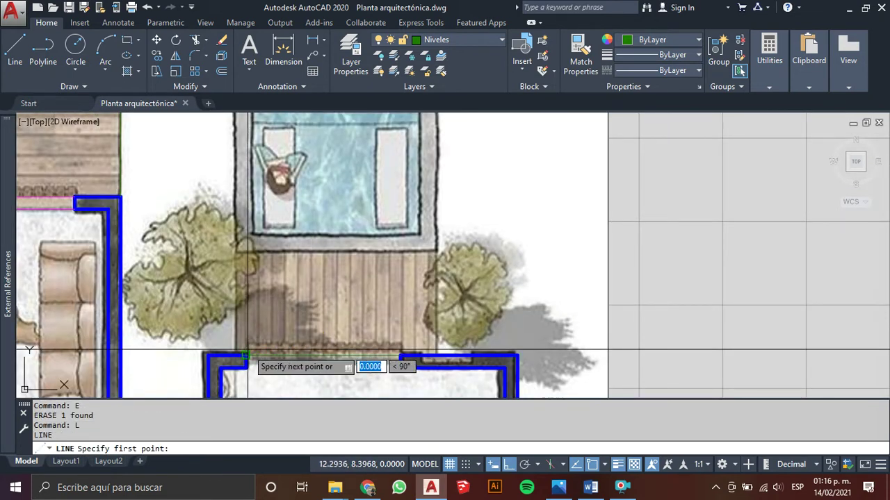
Step: Draw a 1.25 vertical line up from the left wall notch and select it
left_click(247, 356)
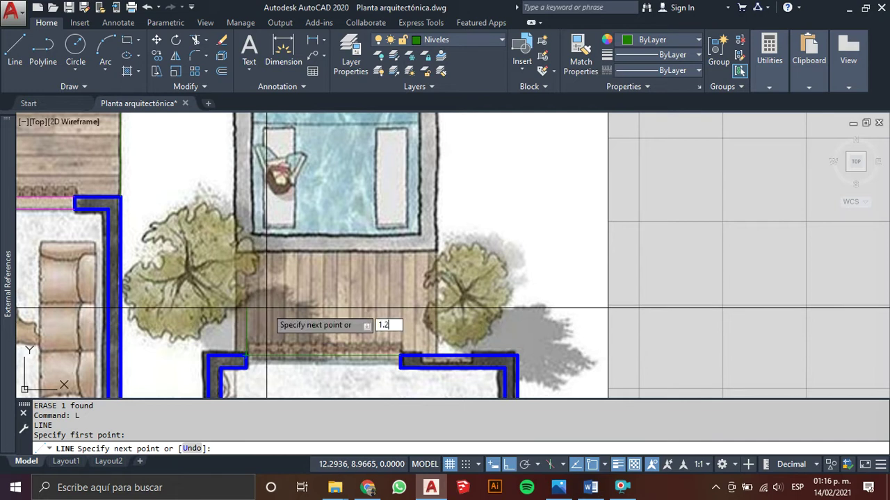
scroll(389, 285, "up", 2)
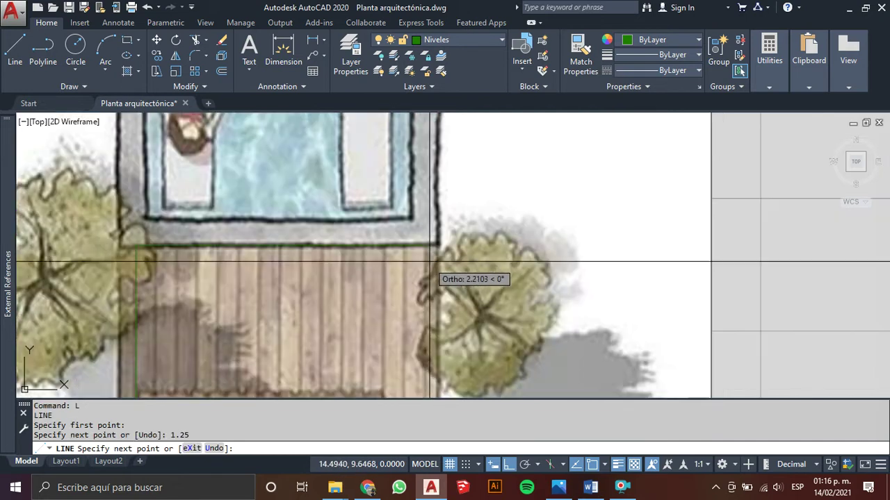
key("Escape")
scroll(257, 294, "down", 2)
mouse_move(257, 294)
middle_mouse_down()
mouse_move(348, 248)
mouse_move(419, 233)
middle_mouse_up()
left_click(381, 229)
left_click(327, 262)
type("m")
key("Return")
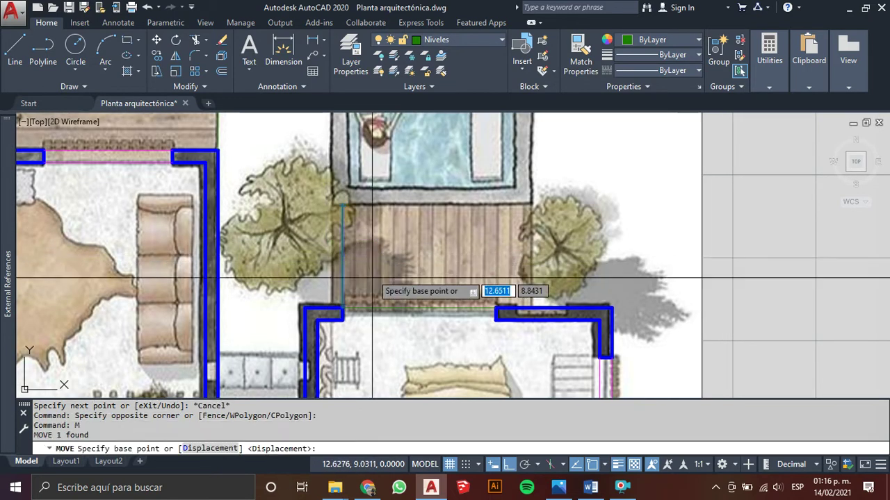
Step: Move the vertical green line 0.15 to the left
scroll(368, 302, "up", 3)
scroll(368, 301, "up", 2)
left_click(551, 192)
type(".1")
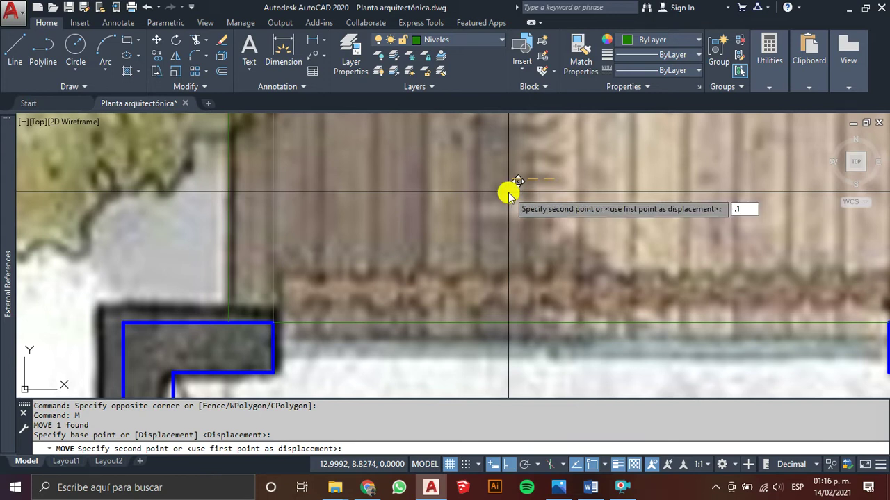
type("5")
key("Return")
scroll(508, 192, "down", 4)
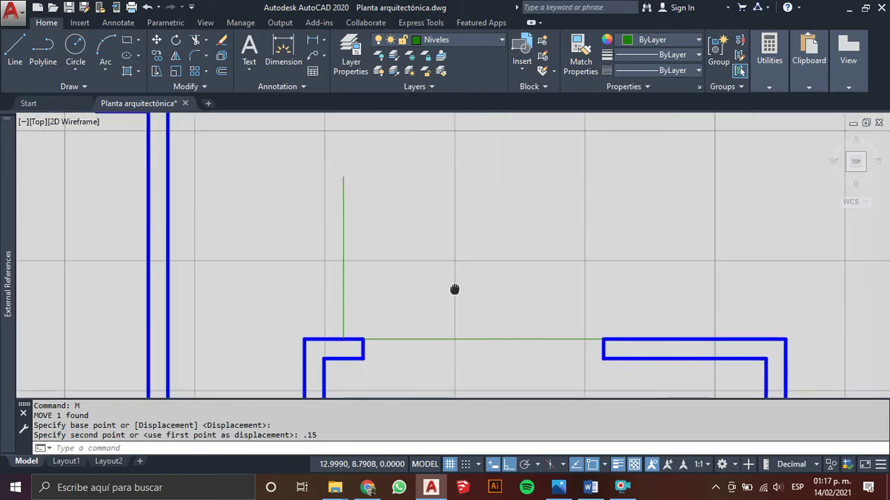
Step: Draw the deck's top edge 2.4 right from the vertical line, then its right side
key("Escape")
key("Escape")
type("L")
key("Return")
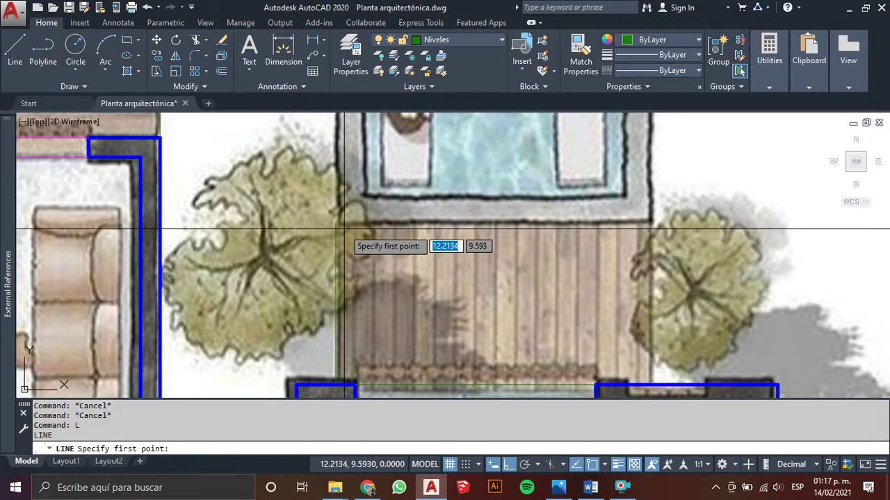
left_click(335, 223)
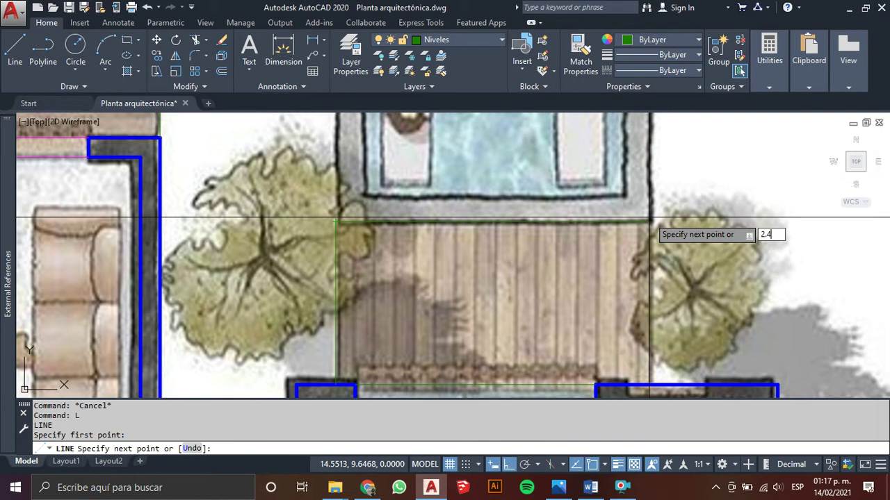
middle_click_drag(651, 365, 624, 276)
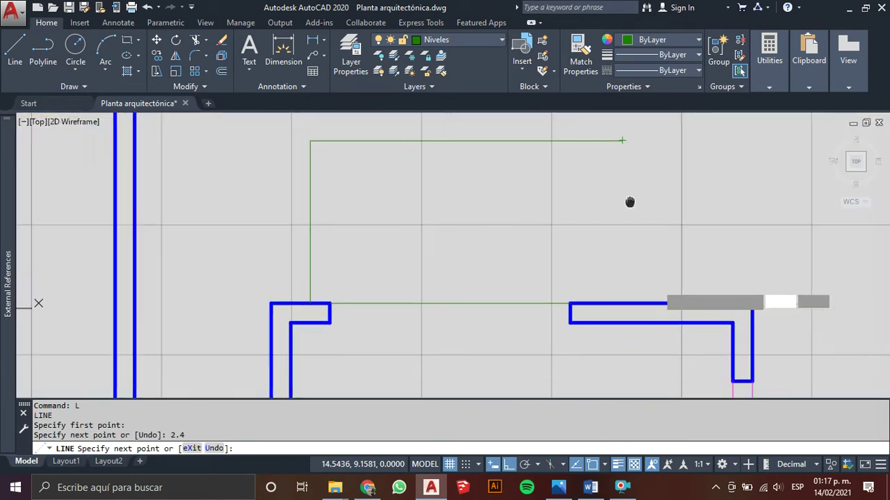
left_click(623, 302)
key("Escape")
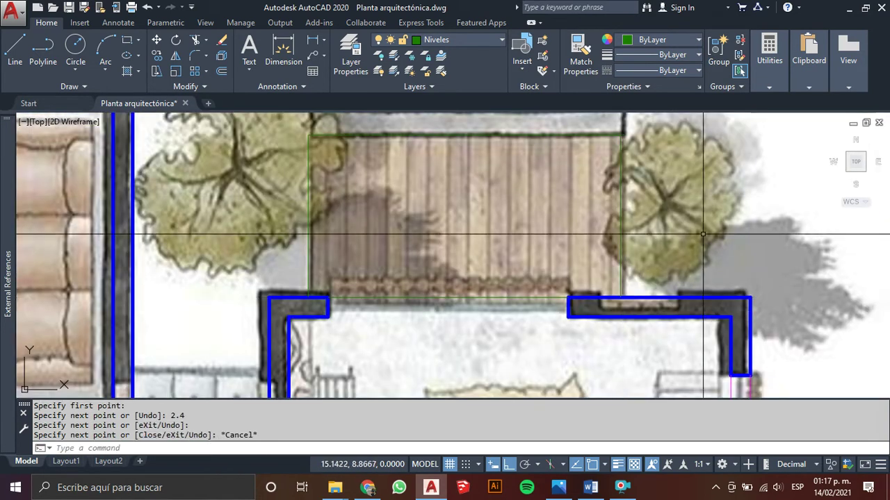
Step: Pan and zoom back out to view the whole deck outline
scroll(699, 241, "down", 2)
mouse_move(699, 241)
middle_mouse_down()
mouse_move(658, 313)
mouse_move(429, 343)
mouse_move(390, 211)
middle_mouse_up()
key("Escape")
key("Escape")
scroll(428, 344, "down", 3)
scroll(386, 327, "up", 5)
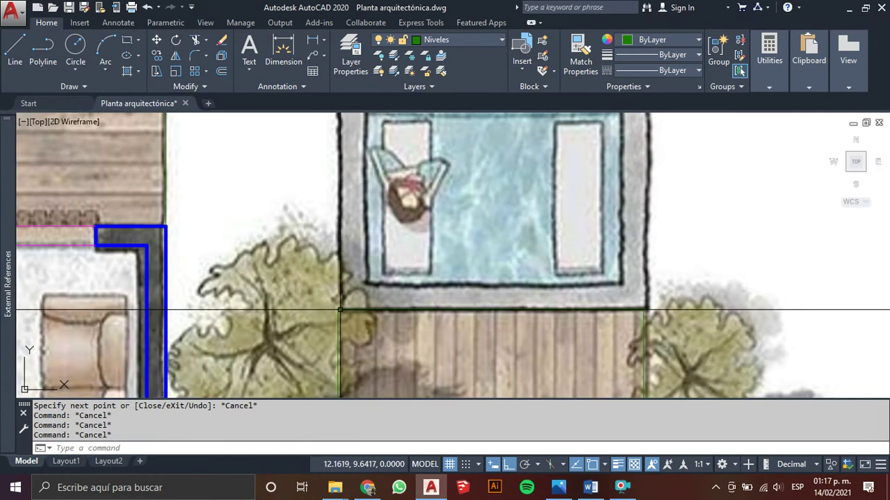
scroll(575, 299, "down", 2)
scroll(509, 326, "down", 1)
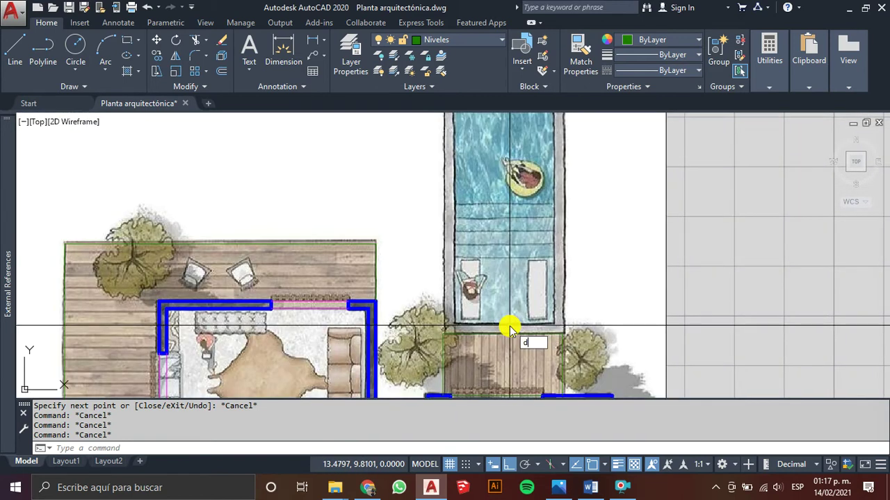
Step: Measure the pool's length with DIST
type("i")
key("Return")
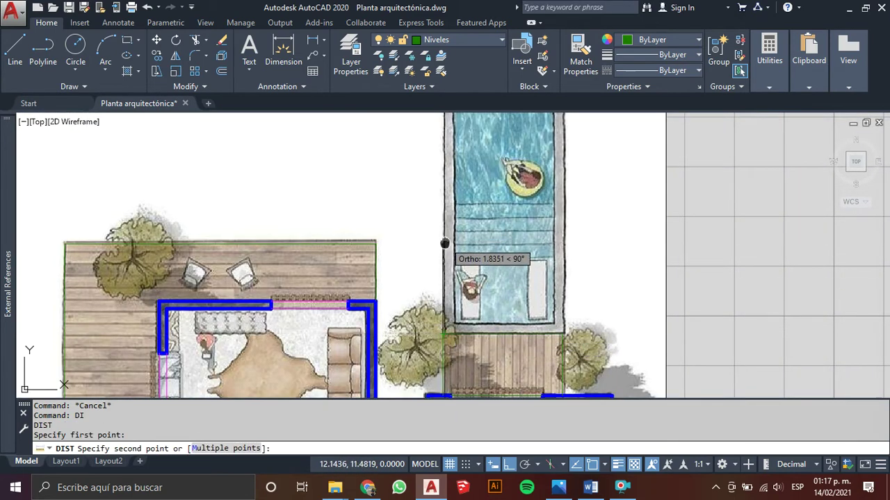
middle_click_drag(449, 149, 452, 306)
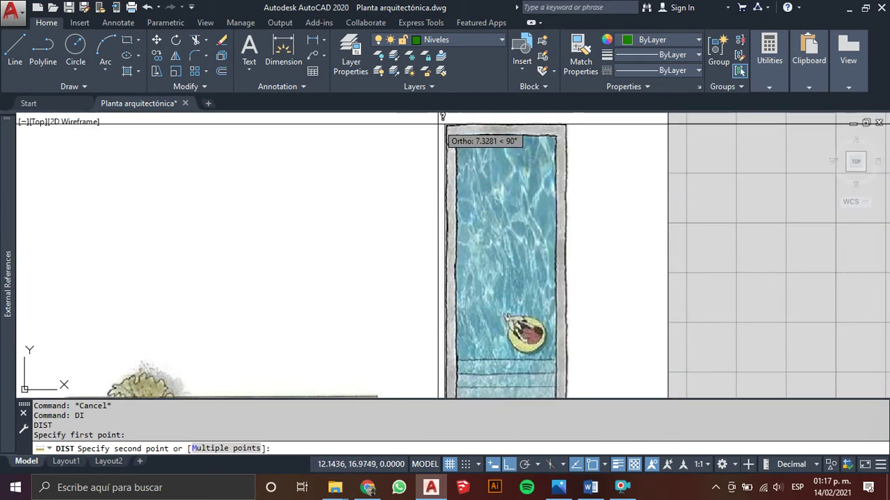
key("Escape")
scroll(392, 160, "down", 3)
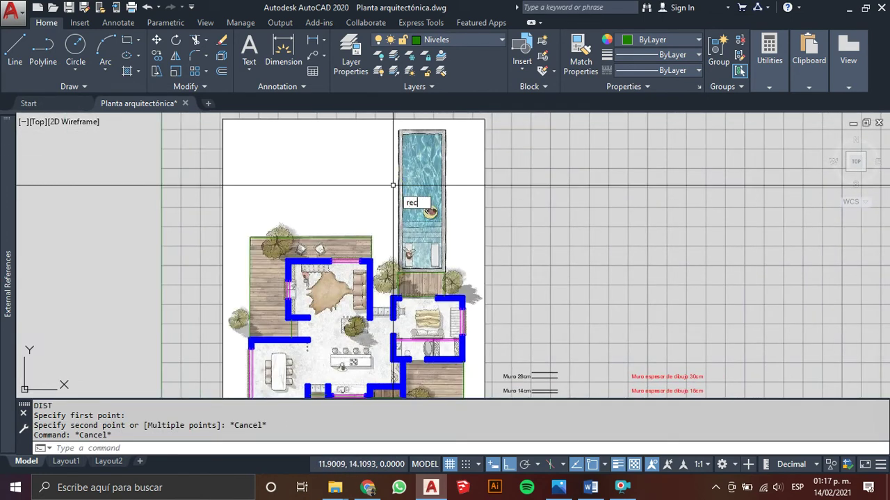
Step: Draw a 2.4 by 7.3 rectangle from the pool's lower-left corner
key("Return")
scroll(395, 269, "up", 3)
scroll(436, 303, "up", 3)
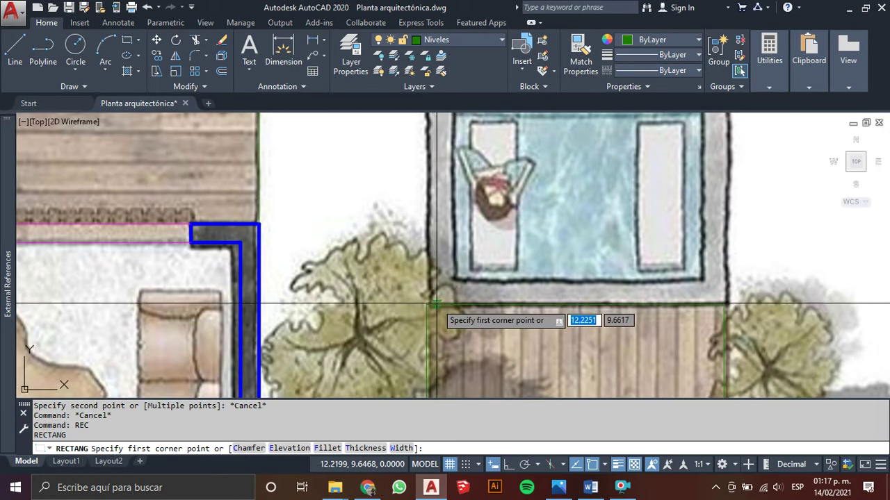
left_click(426, 306)
scroll(482, 252, "down", 4)
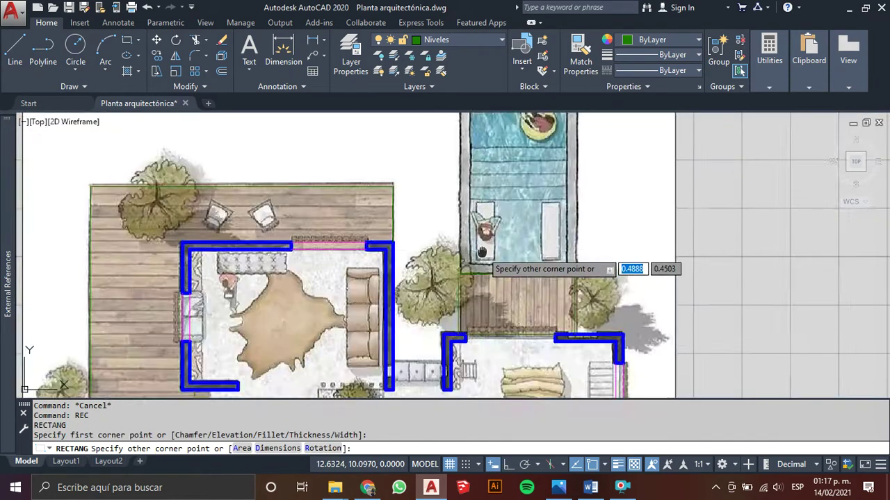
middle_click_drag(482, 252, 437, 349)
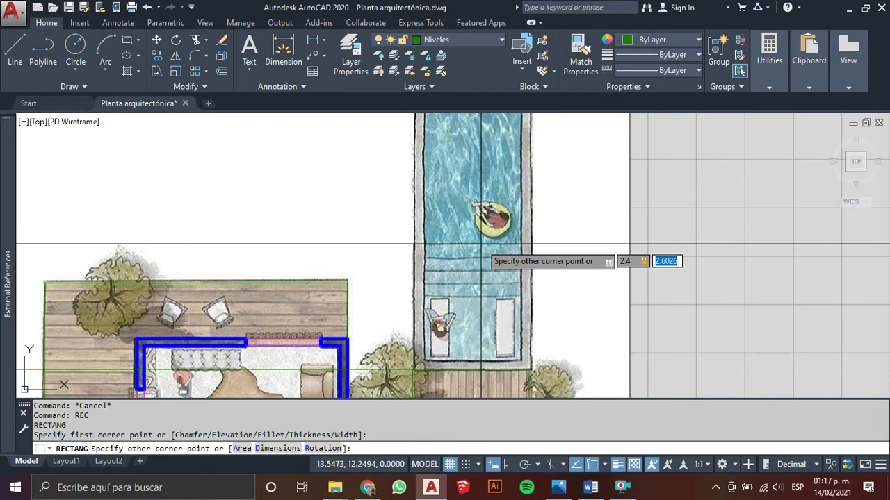
type("7.3")
key("Return")
Step: Cancel leftover commands and pan to show the pool and walls
scroll(481, 244, "down", 3)
scroll(481, 245, "down", 2)
scroll(469, 222, "up", 6)
scroll(525, 200, "down", 3)
scroll(526, 201, "down", 2)
key("Escape")
key("Escape")
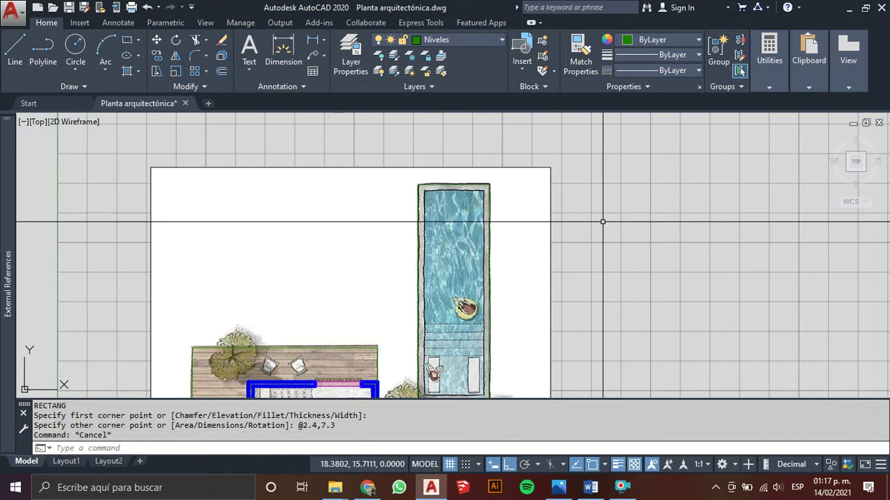
scroll(526, 200, "down", 2)
scroll(525, 200, "up", 3)
scroll(477, 243, "up", 2)
key("Escape")
middle_click_drag(482, 241, 488, 277)
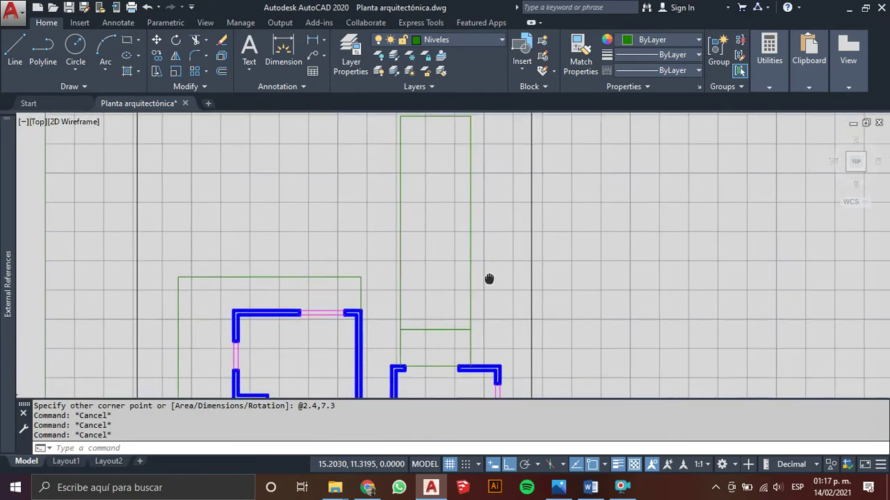
key("Escape")
scroll(417, 314, "up", 5)
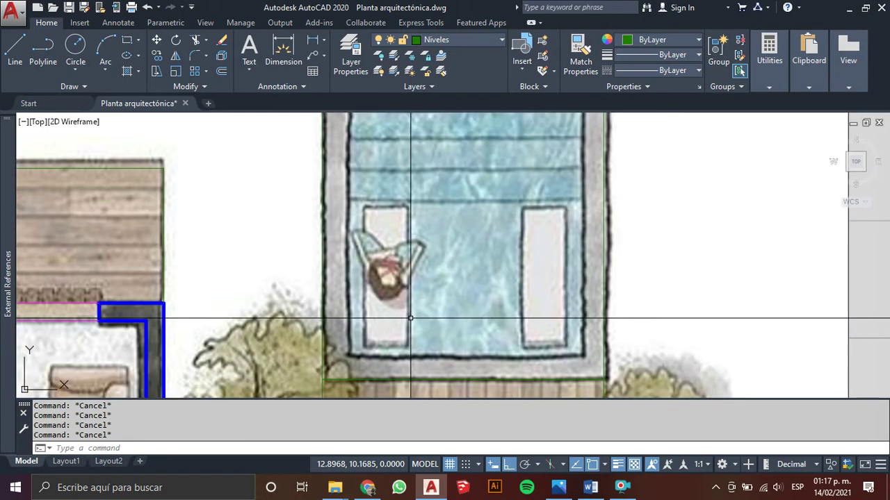
Step: Measure a distance from the pool's left edge with DIST
type("di")
key("Return")
scroll(320, 233, "up", 2)
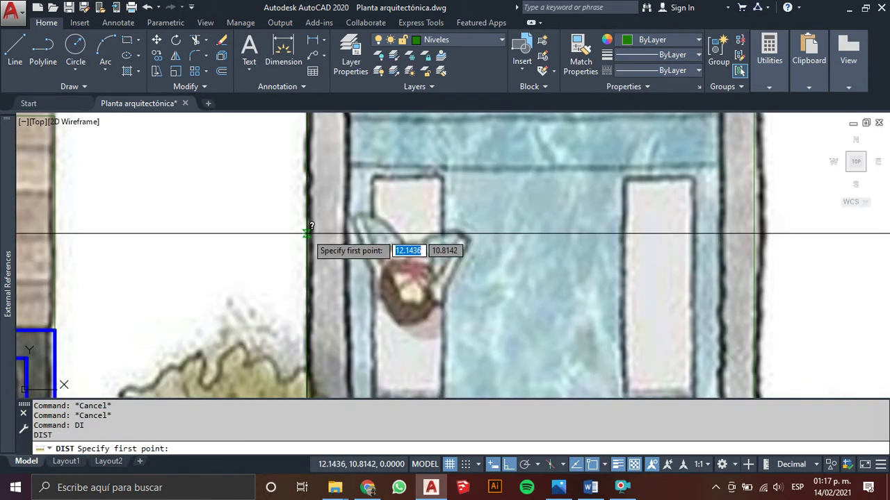
left_click(307, 233)
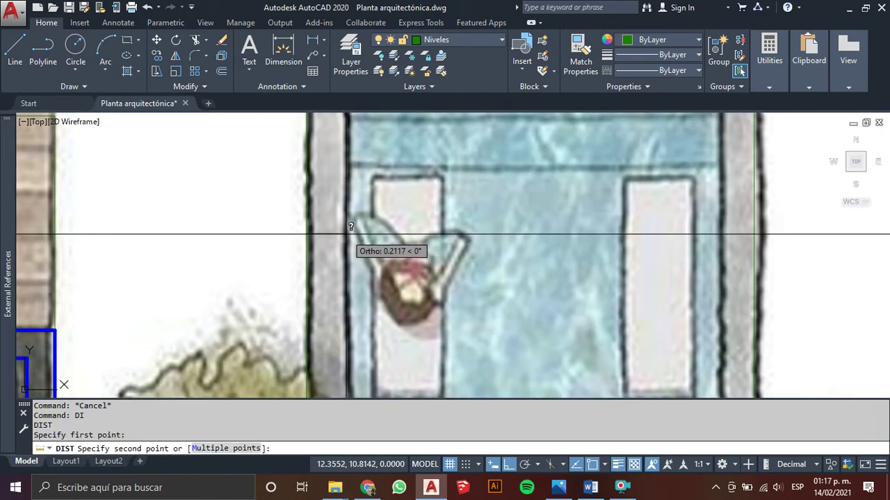
key("Escape")
scroll(334, 234, "down", 5)
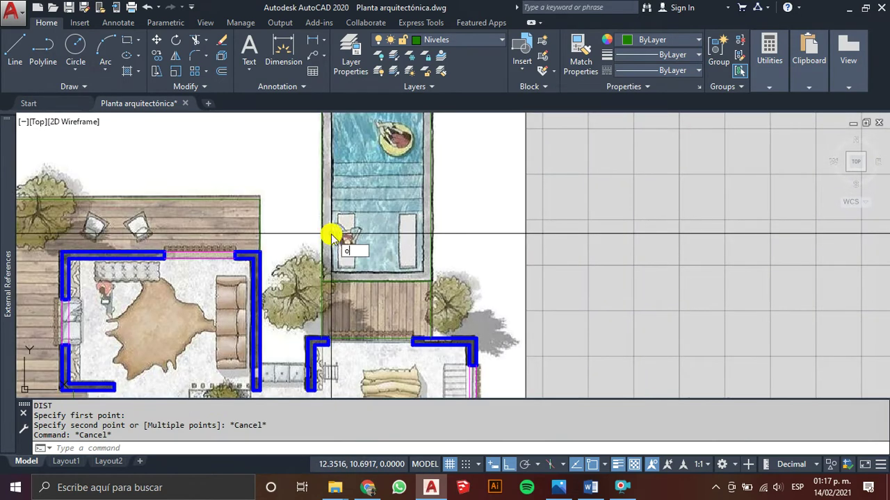
Step: Offset the pool outline by 0.2
key("Return")
type(".2")
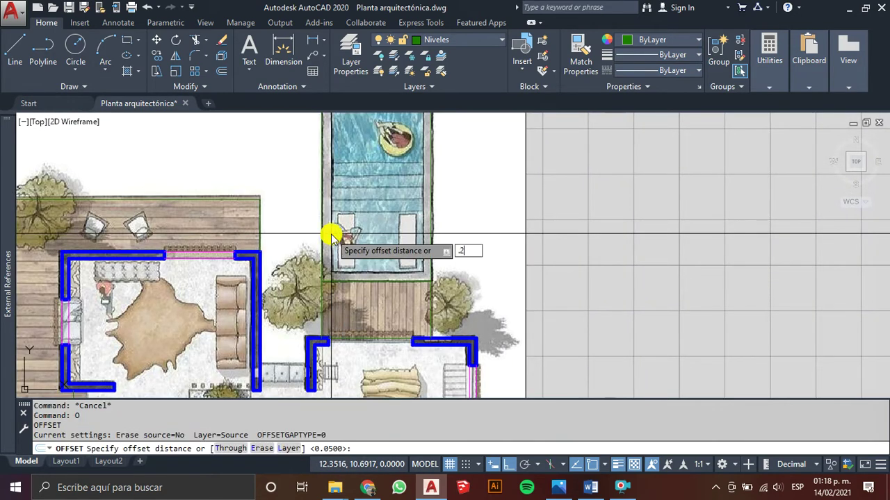
key("Return")
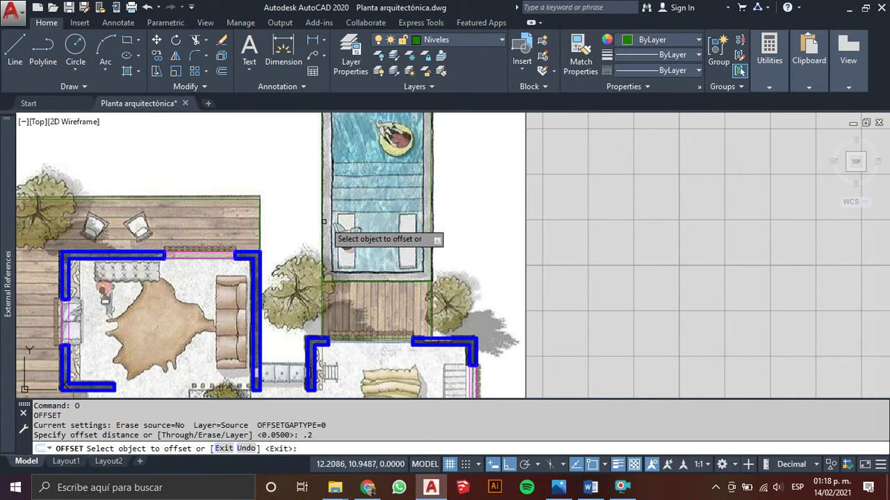
left_click(321, 222)
left_click(328, 216)
scroll(349, 220, "up", 5)
mouse_move(350, 220)
middle_mouse_down()
mouse_move(352, 351)
mouse_move(347, 252)
middle_mouse_up()
scroll(349, 327, "up", 2)
key("Escape")
Step: Draw a green line along the pool's lower edge, corner to corner
type("L")
key("Return")
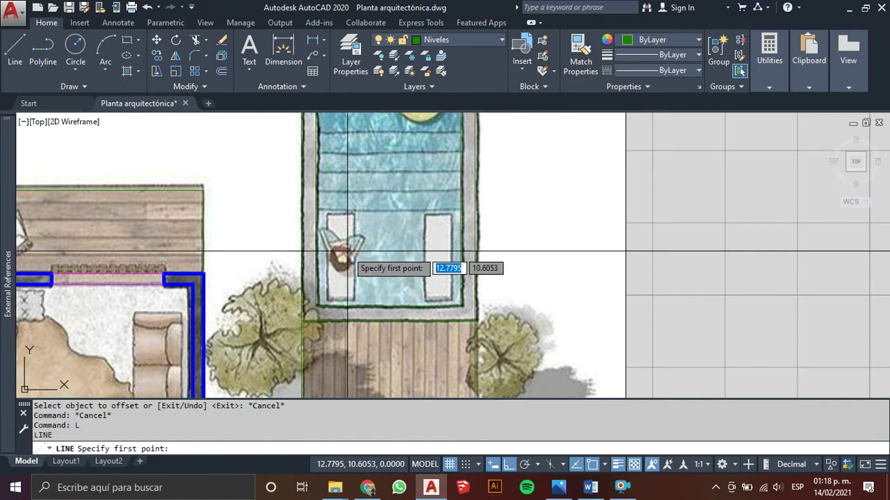
left_click(318, 305)
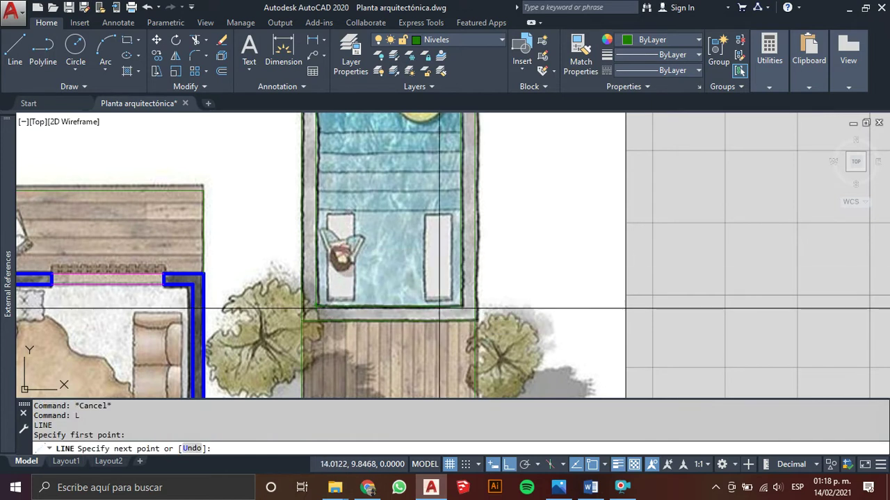
left_click(461, 306)
key("Escape")
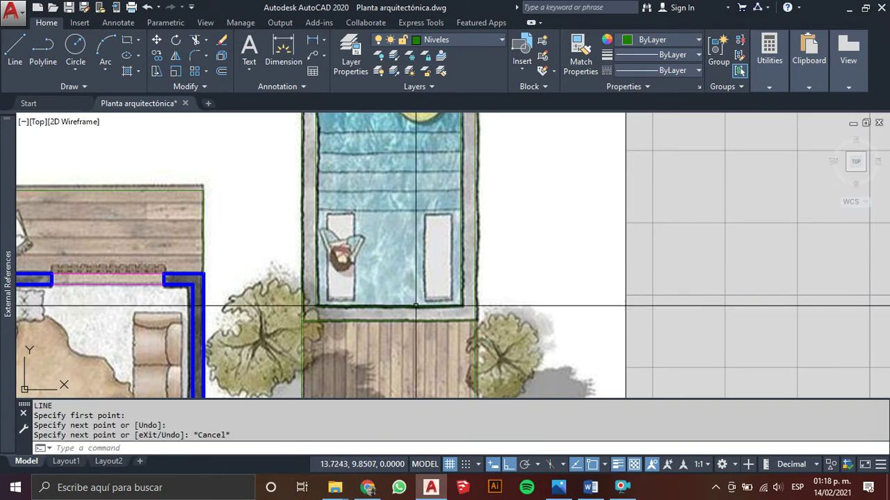
Step: Move the pool-edge line 1.3 straight up from its right endpoint
type("M")
key("Return")
left_click(460, 306)
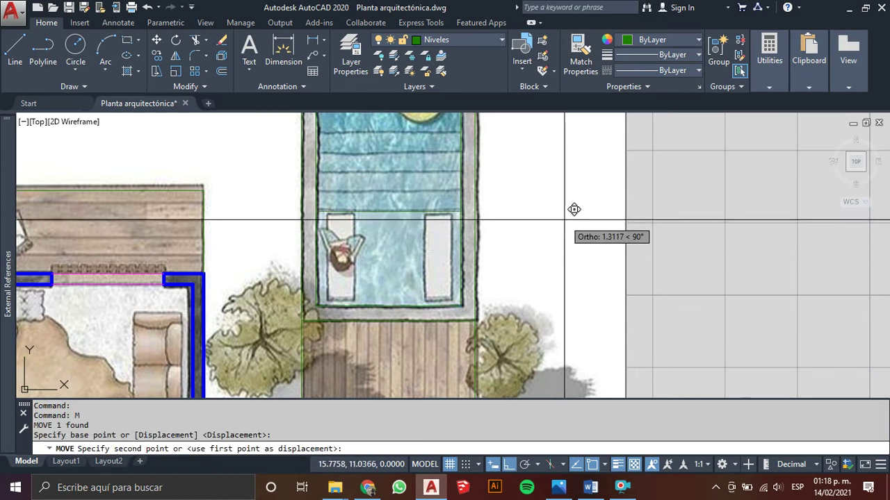
type("1.3")
key("Return")
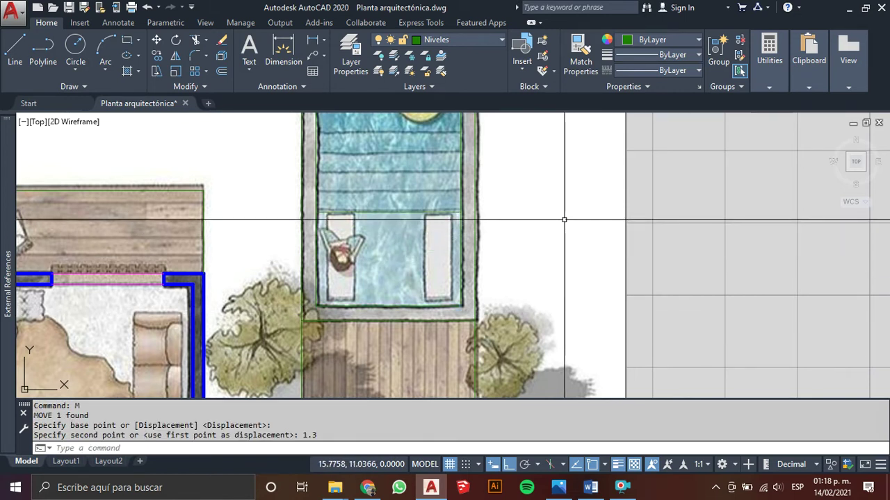
key("Escape")
scroll(400, 258, "up", 2)
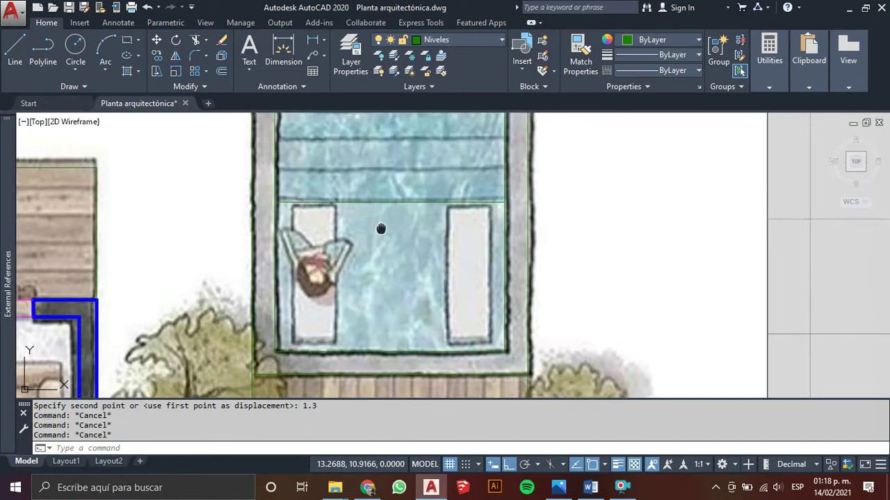
scroll(384, 300, "up", 1)
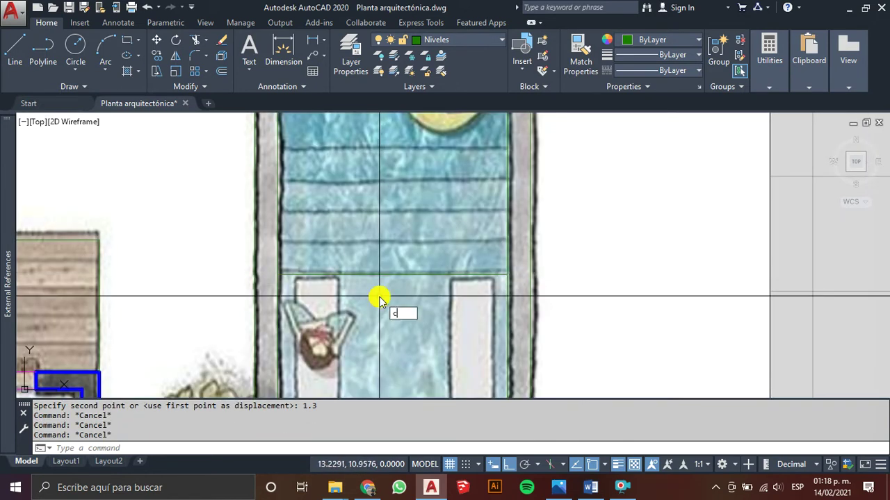
key("Escape")
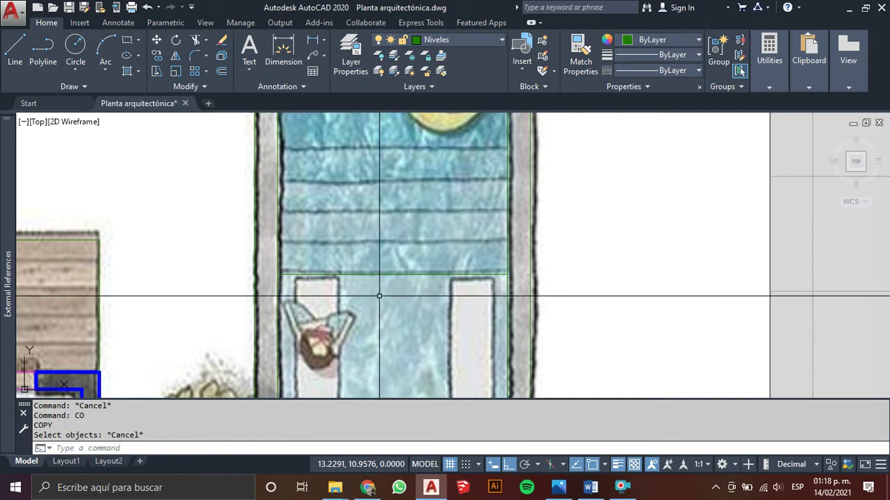
type("o")
key("Return")
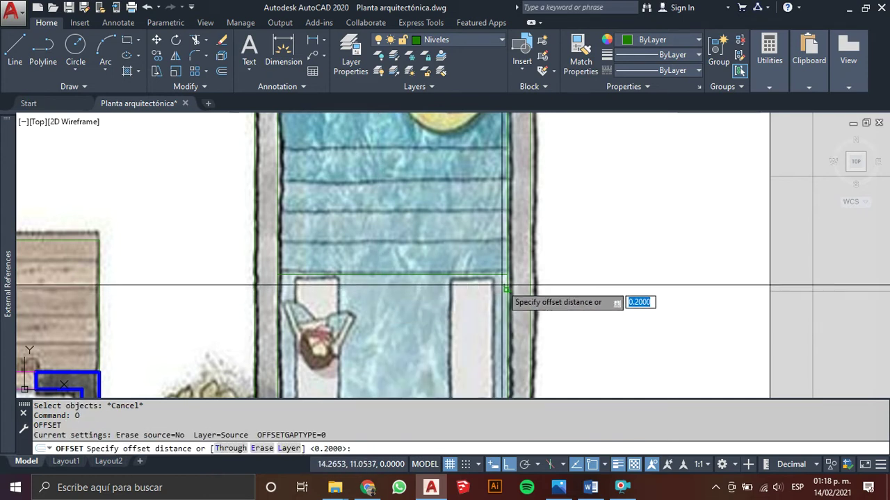
Step: Set the offset distance to 0.3 and stack step lines upward from the pool line
left_click(455, 275)
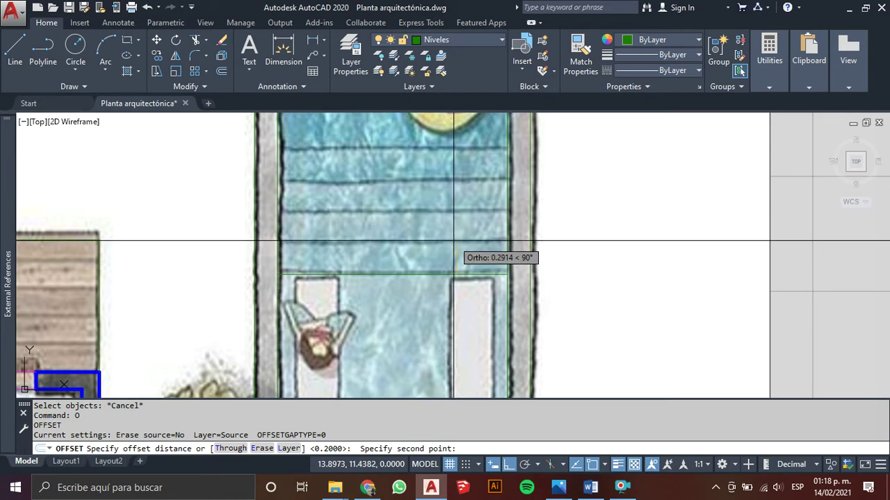
type(".3")
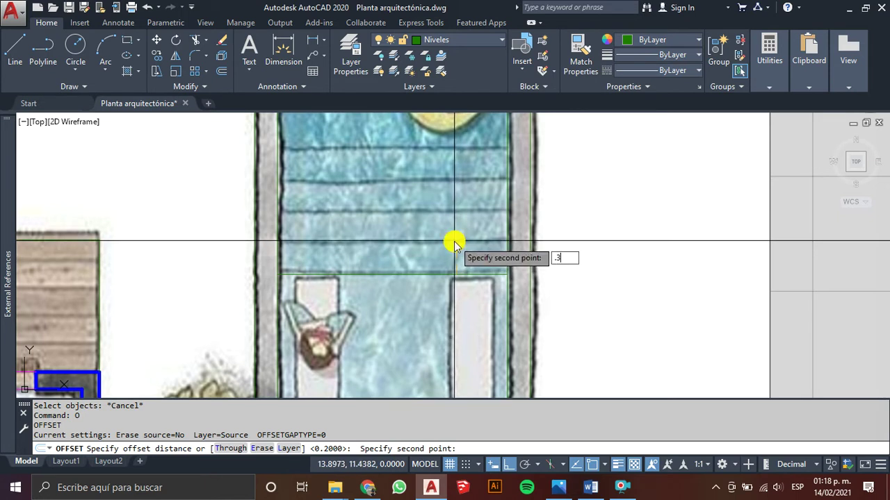
key("Return")
left_click(434, 271)
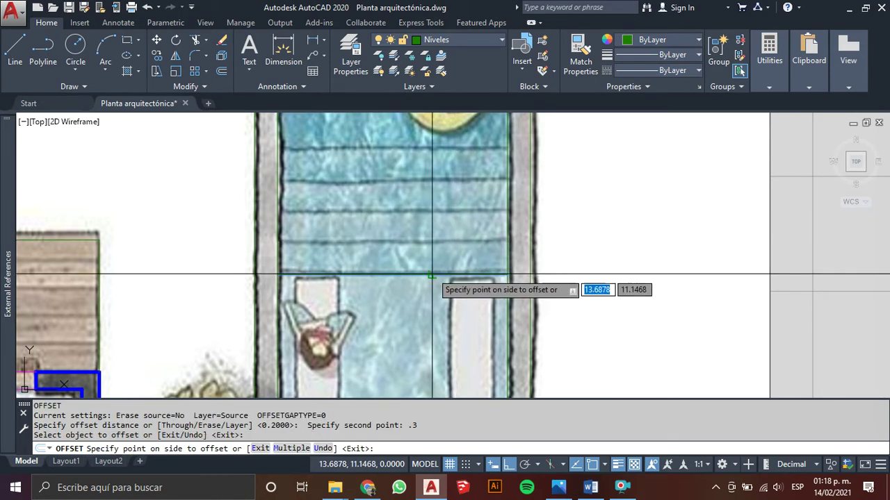
left_click(433, 249)
left_click(428, 240)
left_click(430, 223)
left_click(430, 207)
left_click(438, 184)
left_click(439, 181)
left_click(438, 178)
left_click(438, 173)
left_click(437, 165)
Step: Zoom to check the step lines, then end the offset command
scroll(424, 223, "down", 2)
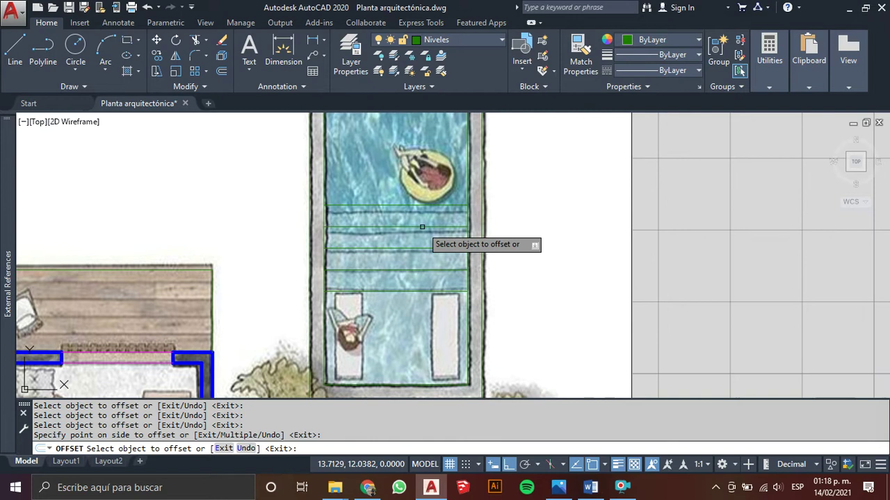
scroll(390, 180, "up", 2)
scroll(383, 290, "down", 2)
scroll(383, 334, "down", 2)
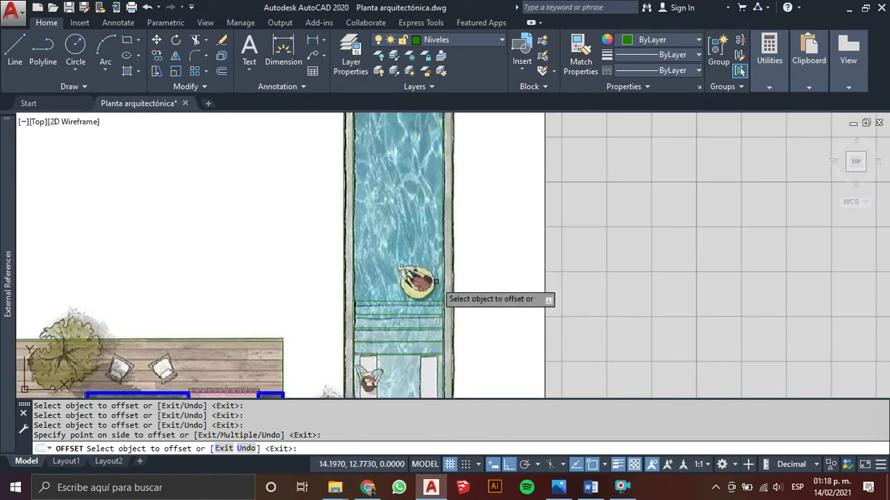
scroll(445, 296, "up", 1)
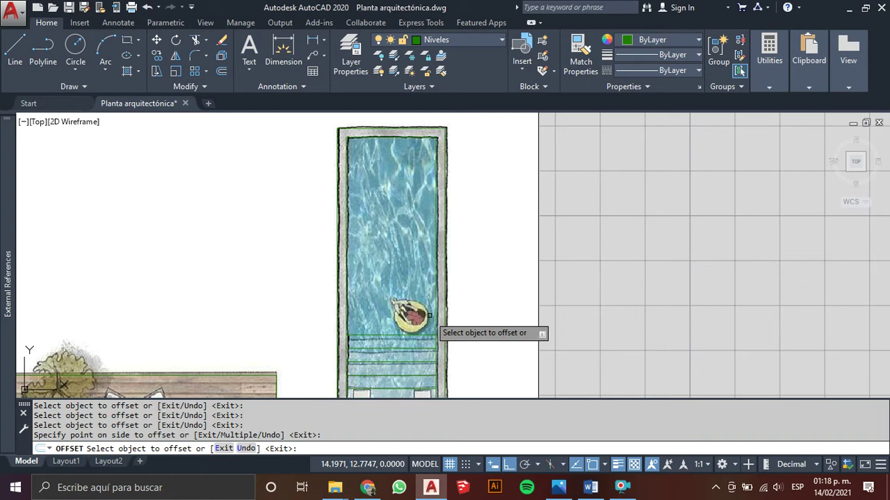
scroll(429, 315, "down", 1)
scroll(429, 316, "down", 1)
key("Escape")
Step: Pan and zoom across the floor plan to inspect the walls, bench area and bedroom
mouse_move(384, 199)
middle_mouse_down()
mouse_move(379, 248)
mouse_move(395, 73)
middle_mouse_up()
middle_click_drag(417, 213, 441, 90)
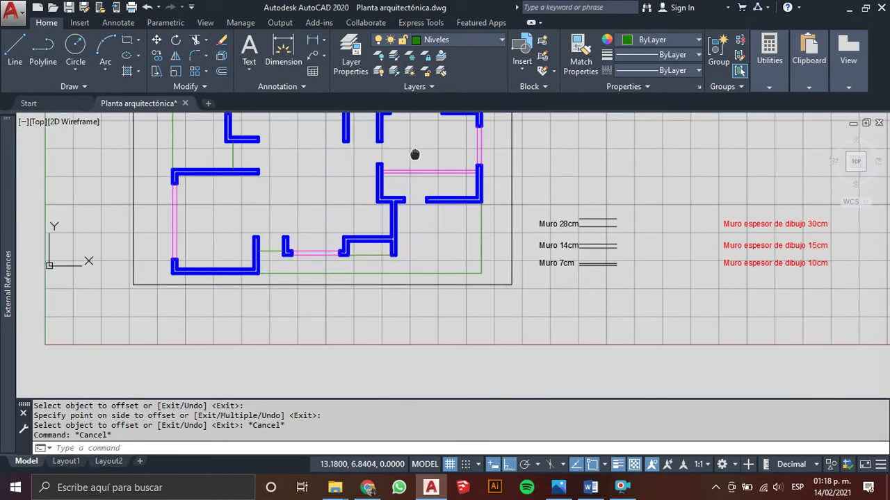
middle_click_drag(346, 252, 359, 310)
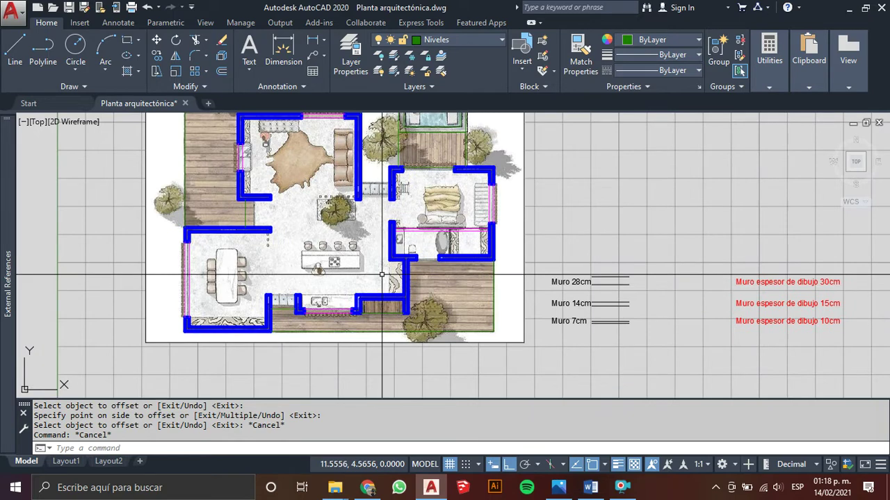
middle_click_drag(353, 249, 380, 262)
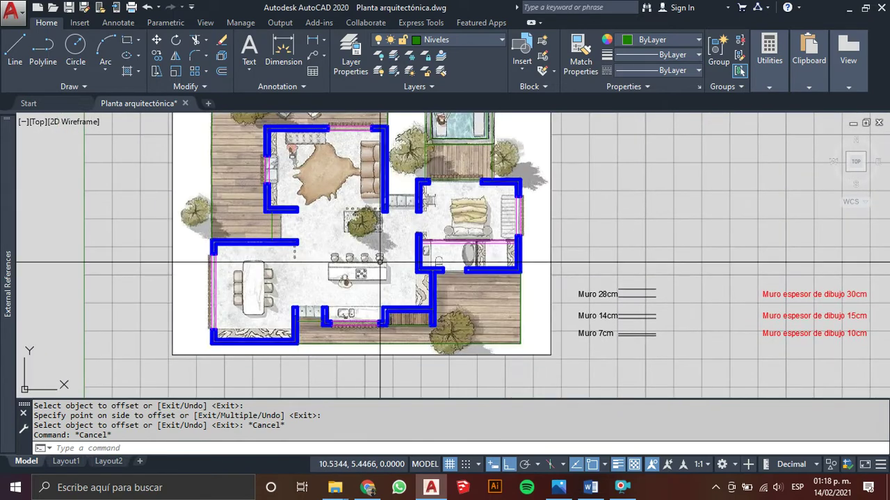
scroll(319, 296, "up", 3)
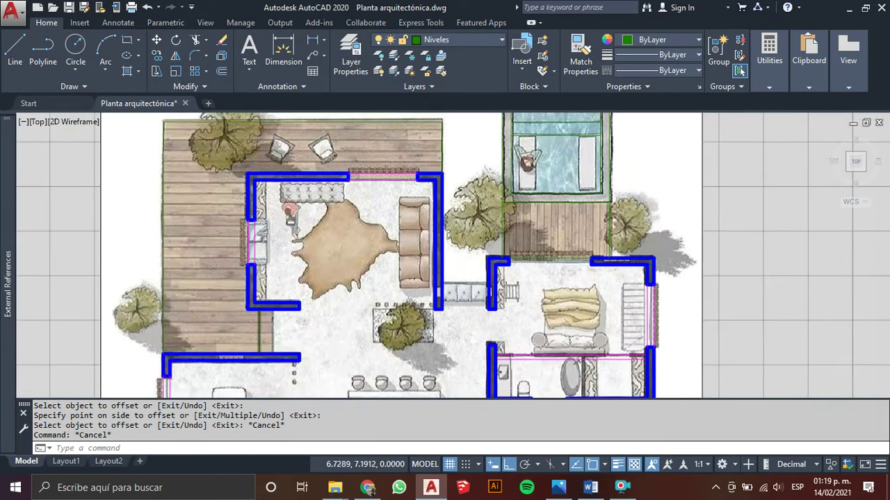
scroll(319, 296, "up", 3)
scroll(319, 295, "down", 4)
scroll(412, 186, "up", 2)
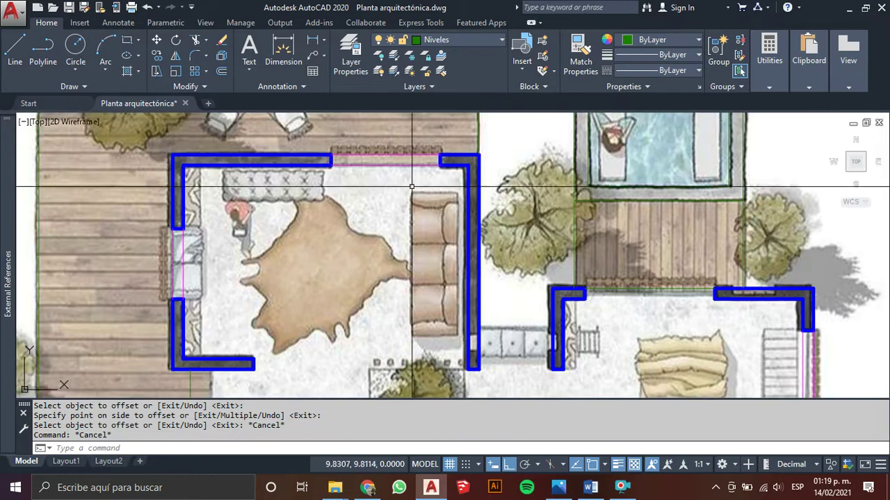
middle_click_drag(420, 317, 285, 299)
scroll(341, 297, "up", 4)
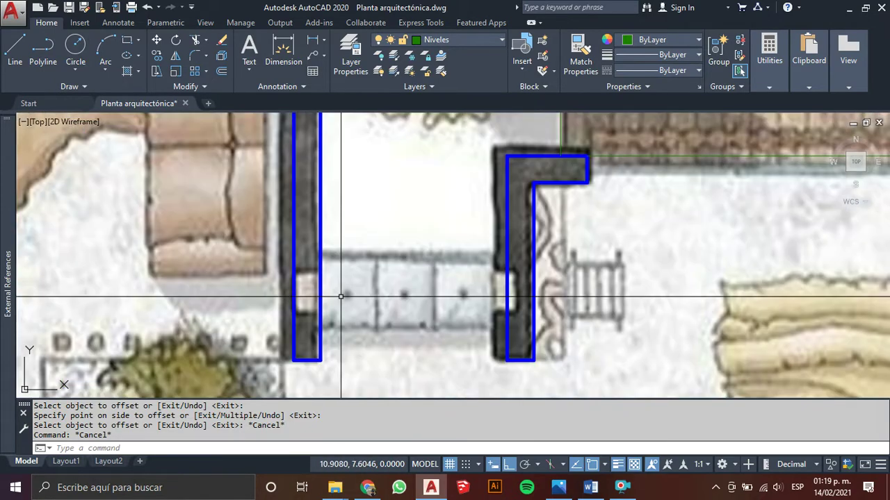
scroll(521, 282, "down", 3)
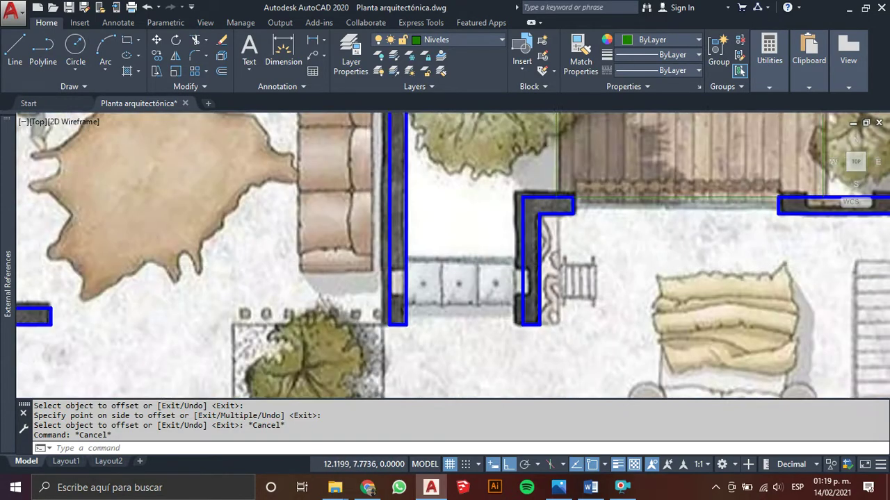
scroll(522, 282, "down", 2)
scroll(504, 281, "up", 3)
scroll(503, 281, "up", 2)
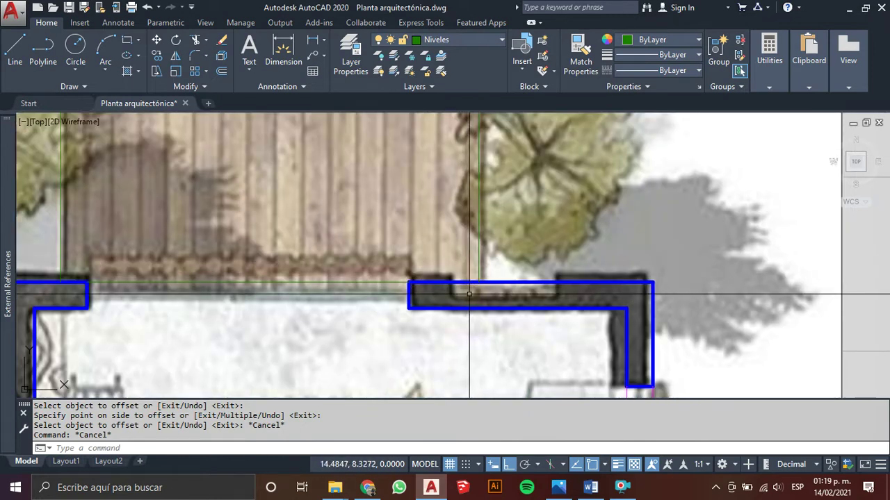
scroll(469, 295, "down", 3)
scroll(391, 314, "down", 2)
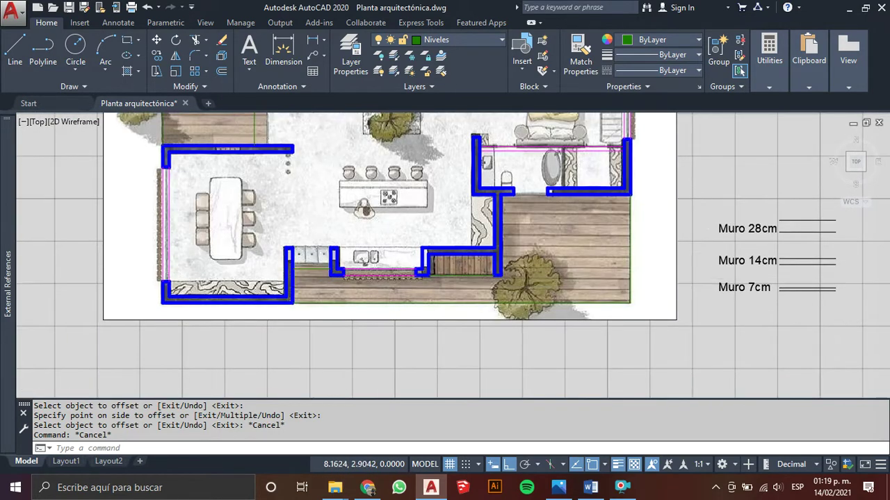
scroll(318, 287, "up", 4)
scroll(382, 248, "down", 4)
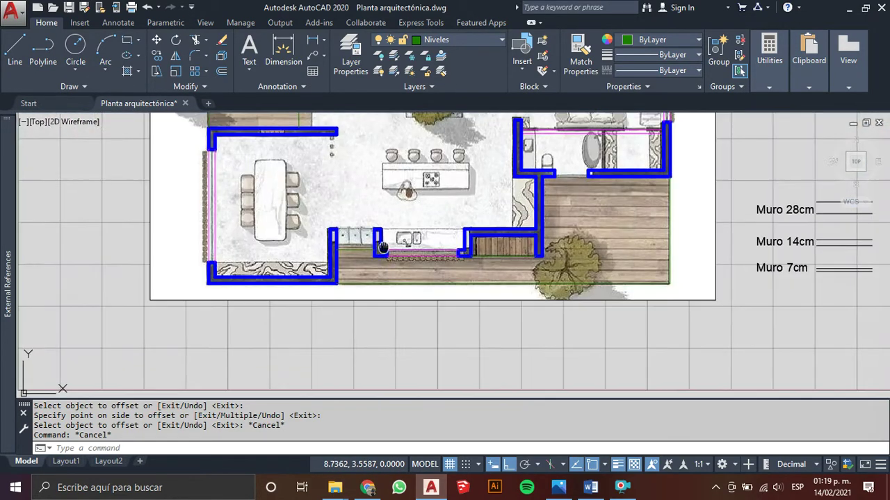
middle_click_drag(382, 248, 452, 278)
scroll(452, 278, "up", 2)
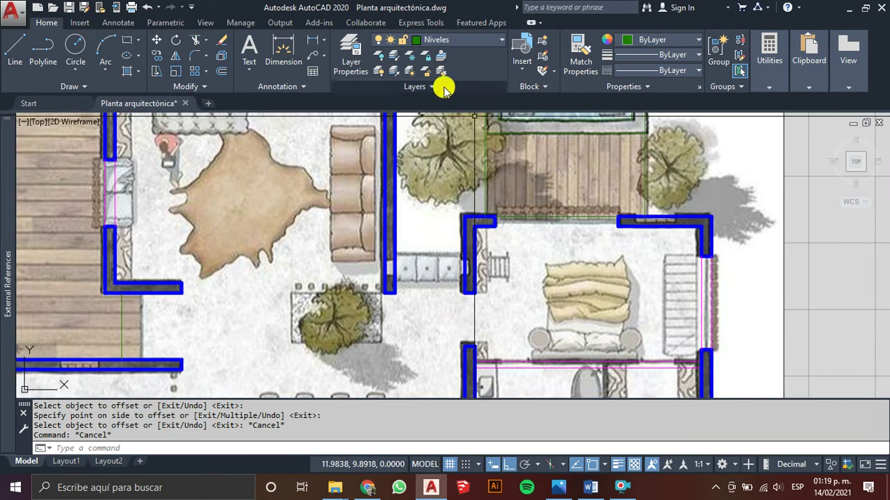
Step: Make layer 0 current in the Layers dropdown and frame the view on the bench walls
left_click(462, 41)
left_click(458, 54)
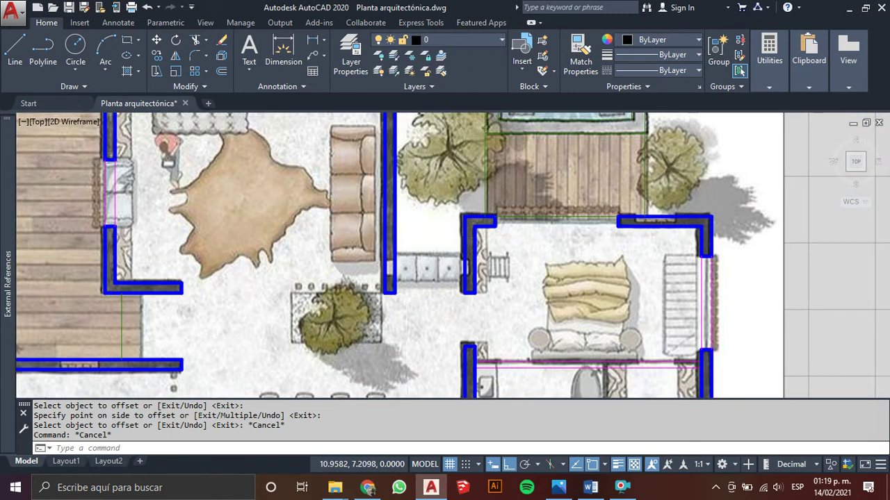
scroll(391, 258, "up", 3)
key("Escape")
key("Escape")
key("Escape")
scroll(421, 256, "down", 2)
mouse_move(421, 256)
middle_mouse_down()
mouse_move(347, 316)
mouse_move(256, 296)
middle_mouse_up()
scroll(348, 316, "up", 2)
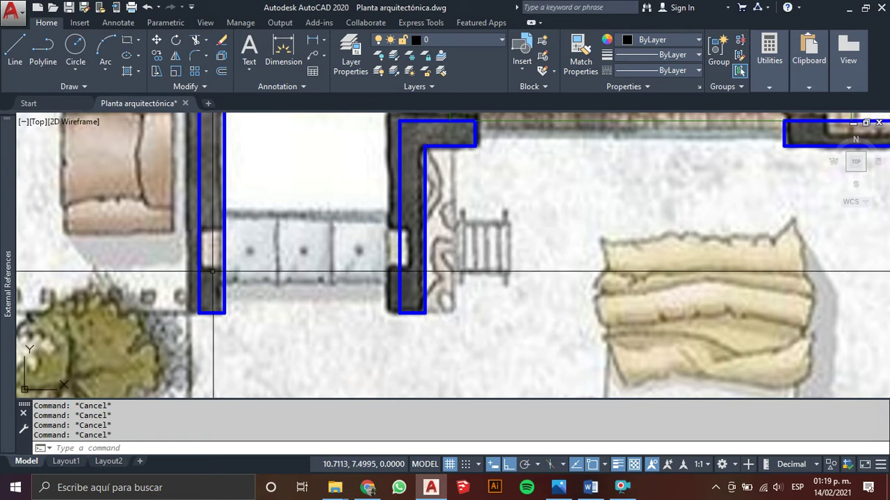
scroll(121, 346, "up", 2)
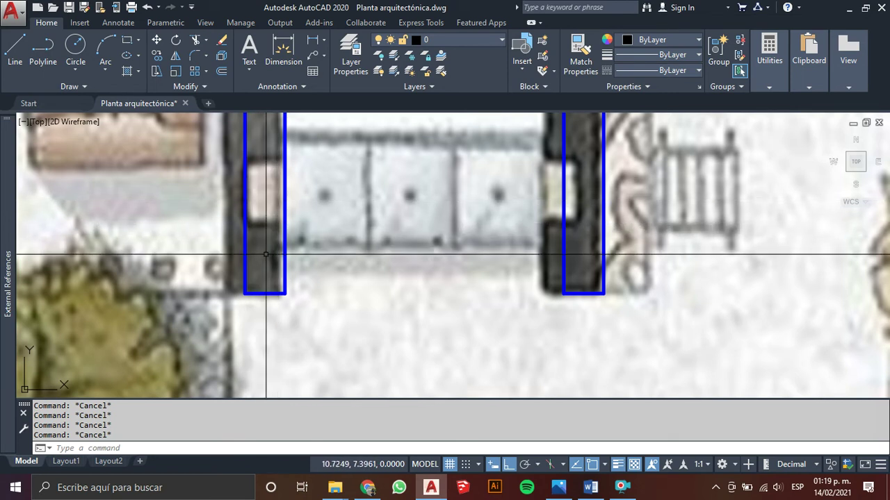
scroll(286, 241, "down", 1)
middle_click_drag(288, 238, 253, 294)
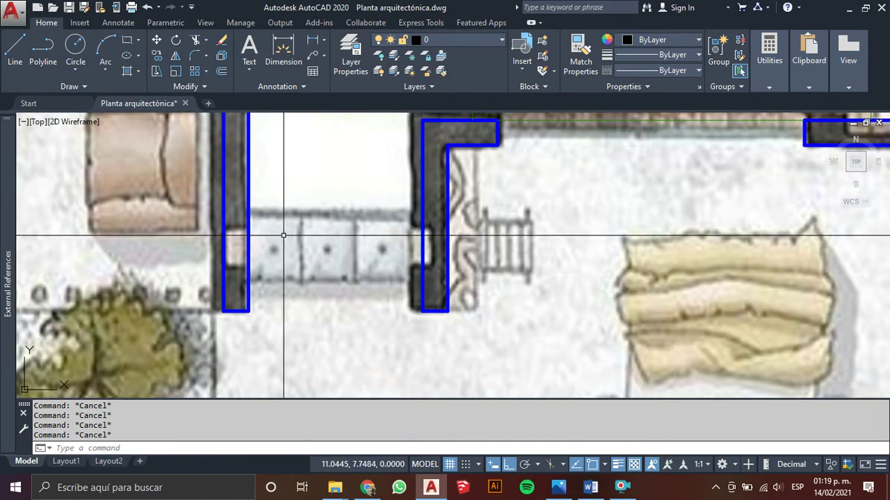
scroll(236, 326, "up", 2)
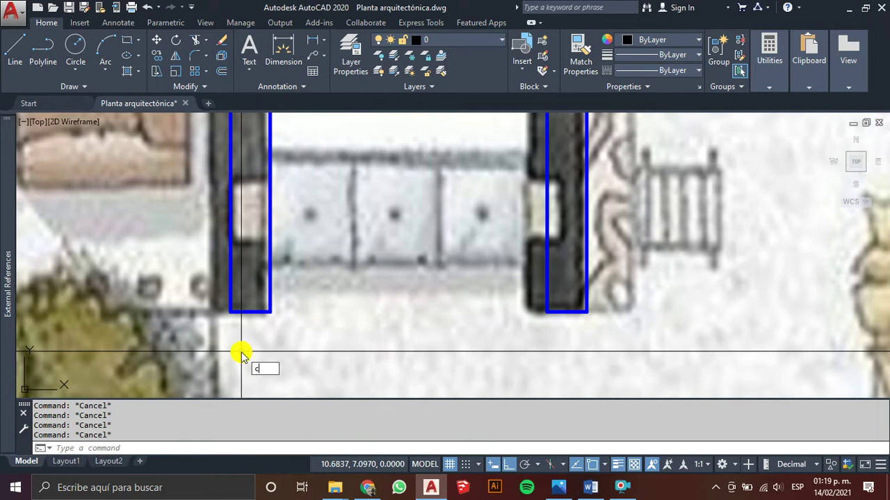
Step: Copy the short horizontal wall line 0.25 up inside the left wall, then clear the selection
type("o")
key("Return")
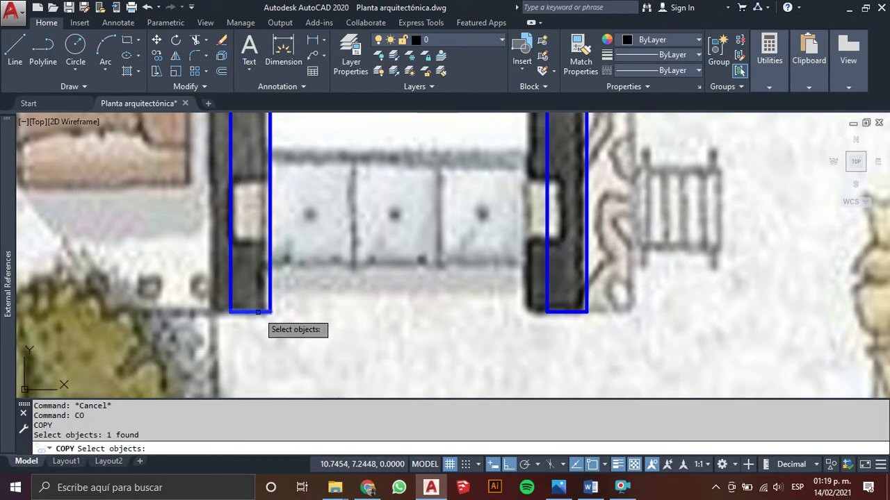
key("Return")
left_click(328, 343)
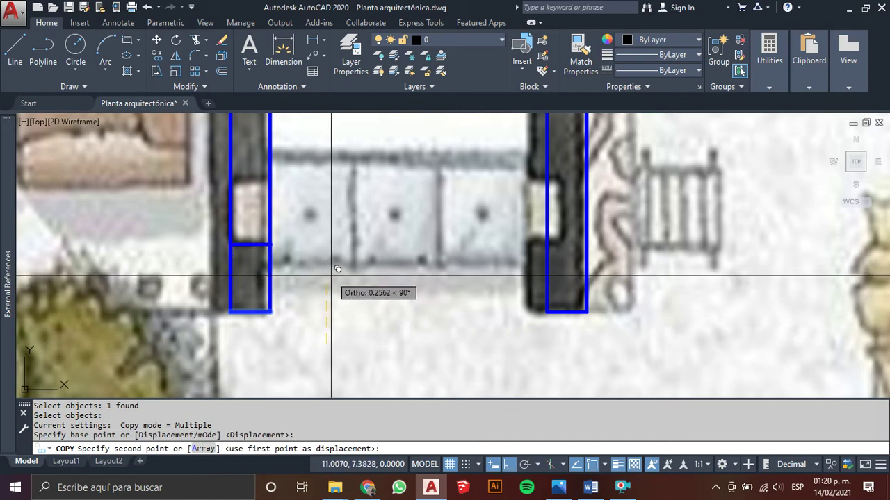
type(".25")
key("Return")
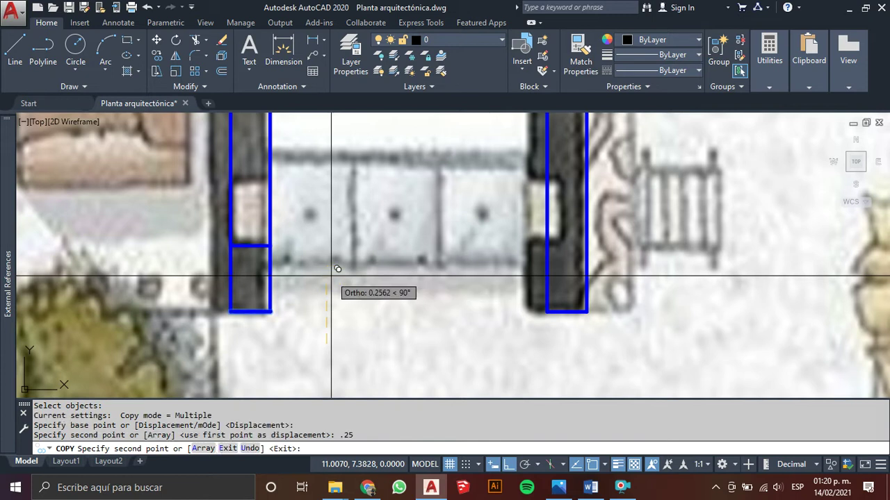
key("Return")
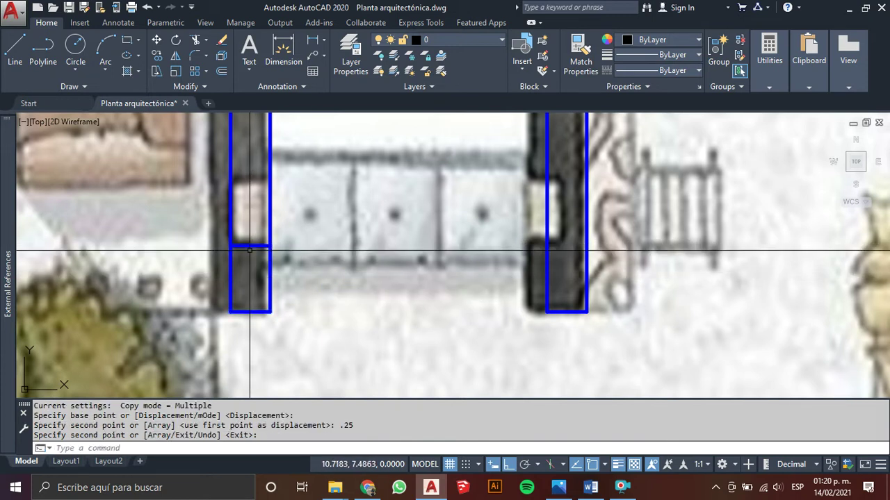
left_click(252, 246)
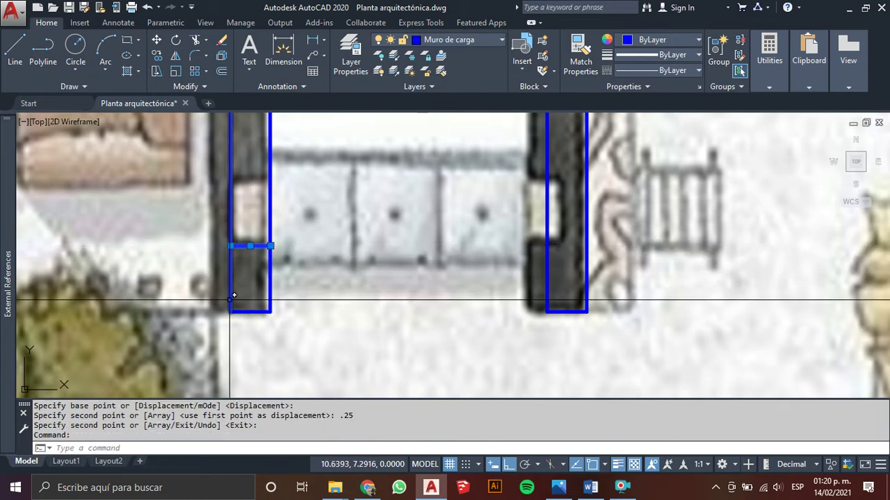
key("Escape")
key("Escape")
mouse_move(240, 271)
middle_mouse_down()
mouse_move(250, 324)
mouse_move(270, 279)
middle_mouse_up()
scroll(260, 301, "up", 3)
scroll(271, 304, "down", 3)
key("Escape")
key("Escape")
Step: Draw the notch lines (.1, .25) from the wall's cross line to the wall edge
key("Return")
scroll(271, 281, "up", 4)
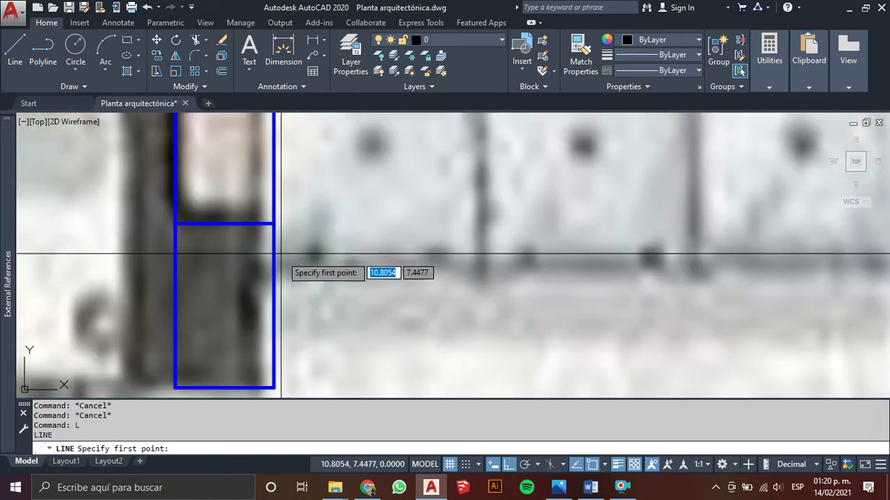
left_click(274, 223)
scroll(212, 243, "down", 3)
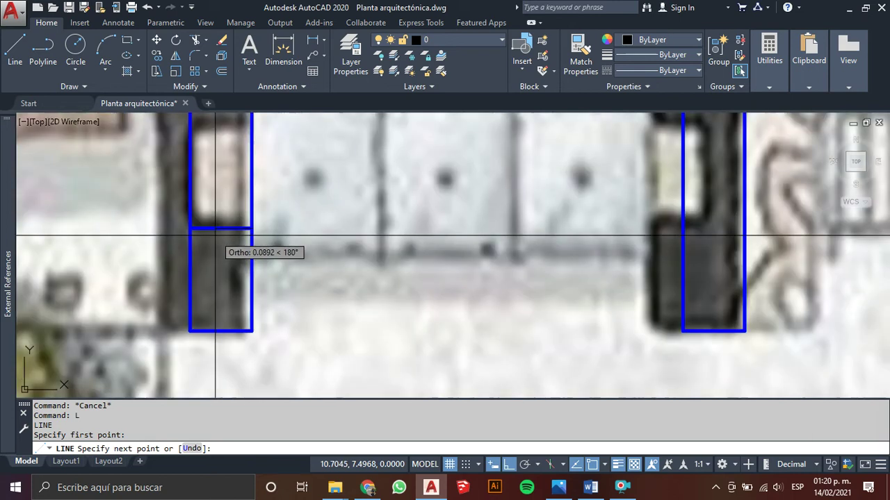
middle_click_drag(213, 245, 183, 310)
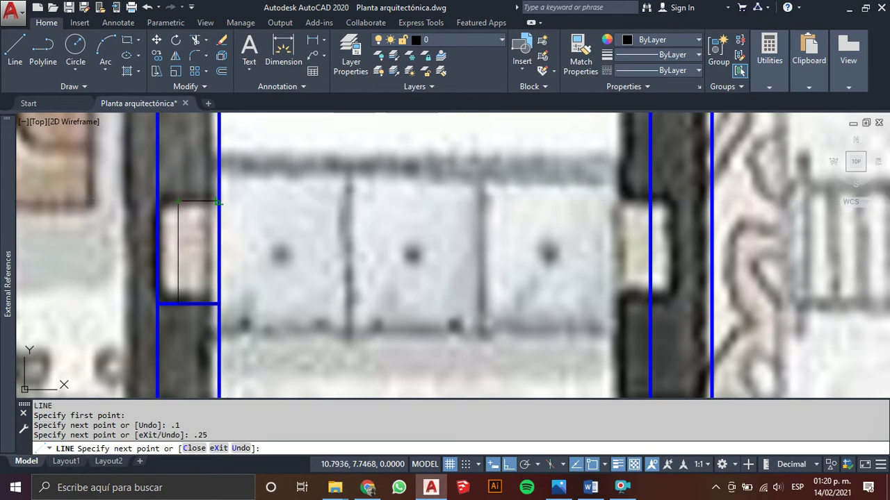
left_click(219, 201)
key("Escape")
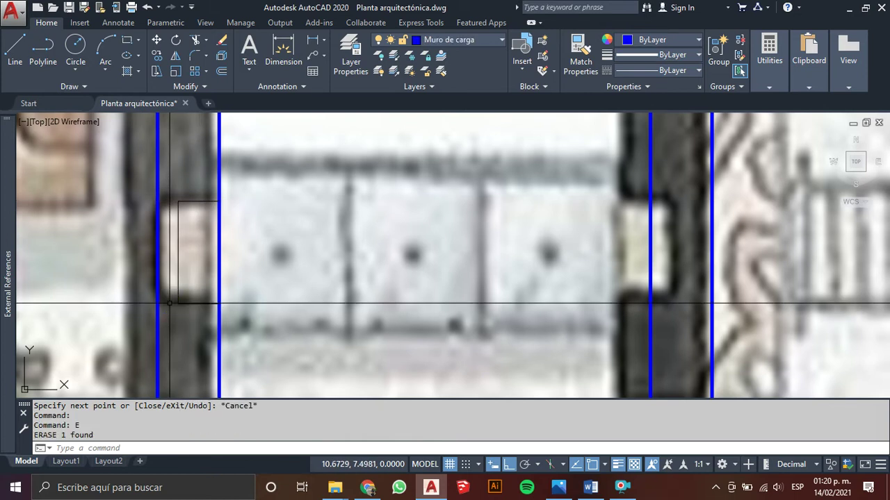
Step: Erase the extra segment and trim the wall edge out across the opening
key("e")
key("Return")
scroll(169, 304, "down", 1)
middle_click_drag(173, 306, 127, 272)
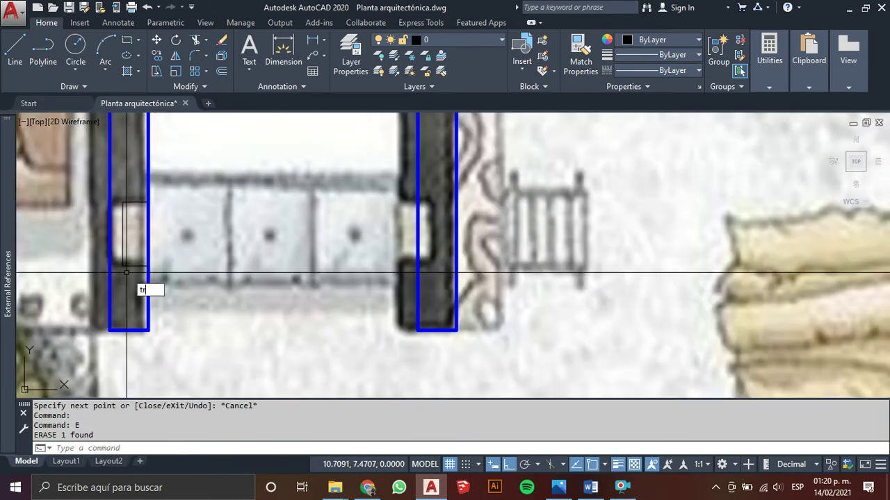
key("Return")
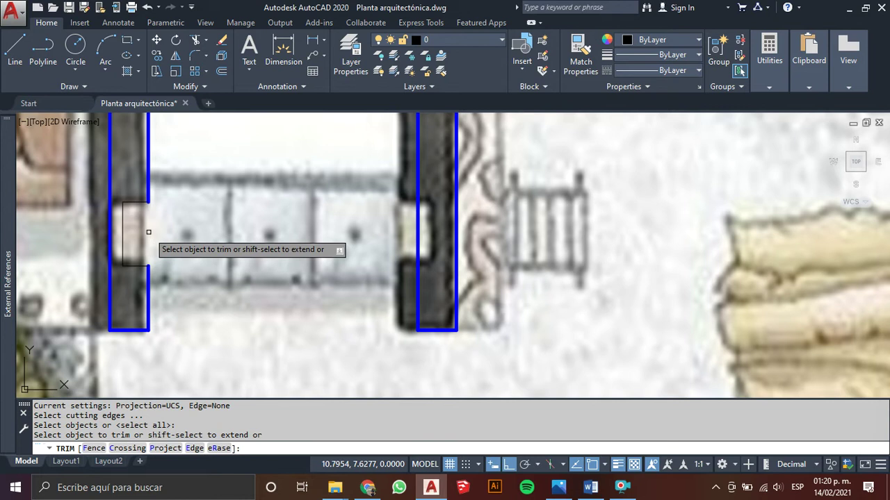
left_click(148, 231)
key("Escape")
key("Escape")
Step: Match the blue wall properties onto the new notch lines
left_click(164, 175)
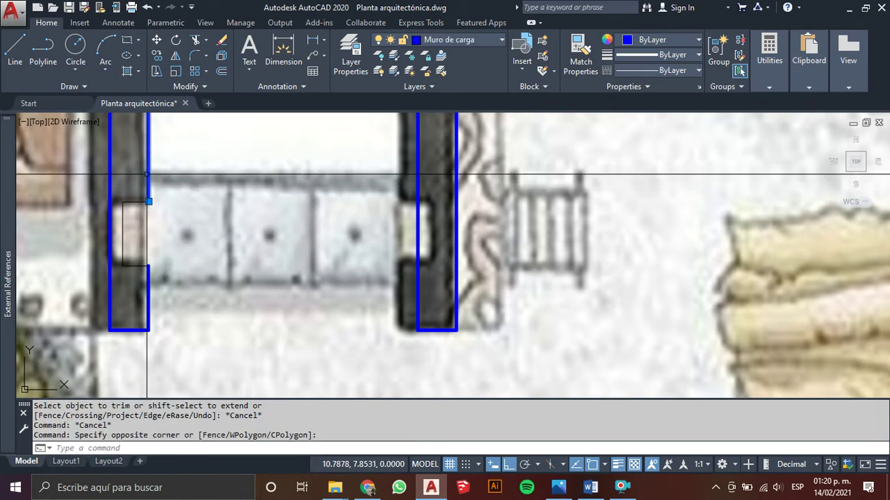
type("ma")
key("Return")
left_click(152, 175)
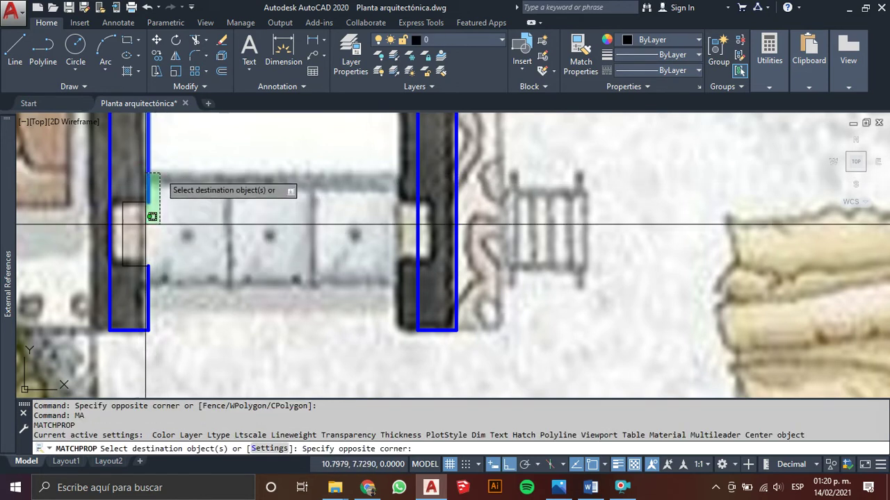
left_click(116, 296)
key("Escape")
scroll(116, 296, "down", 3)
key("Escape")
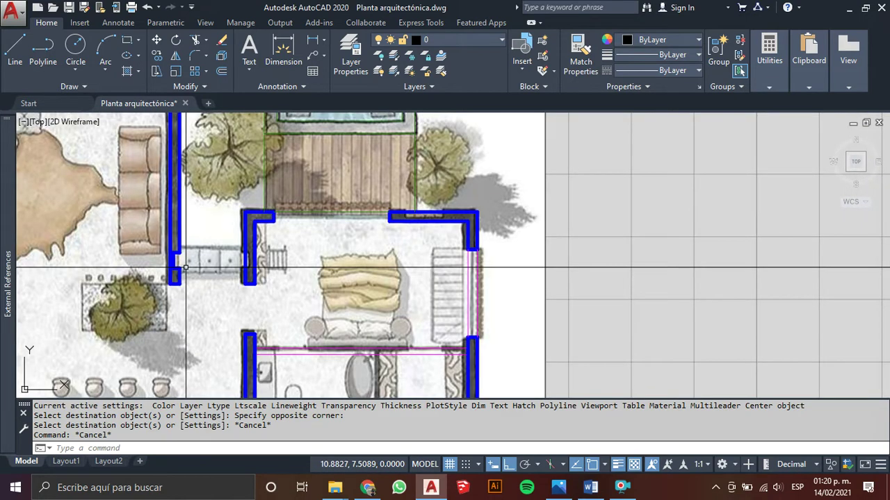
key("Escape")
scroll(181, 262, "up", 2)
scroll(181, 261, "up", 3)
middle_click_drag(167, 252, 205, 246)
Step: Draw a line closing the notch opening in the left wall
type("l")
key("Return")
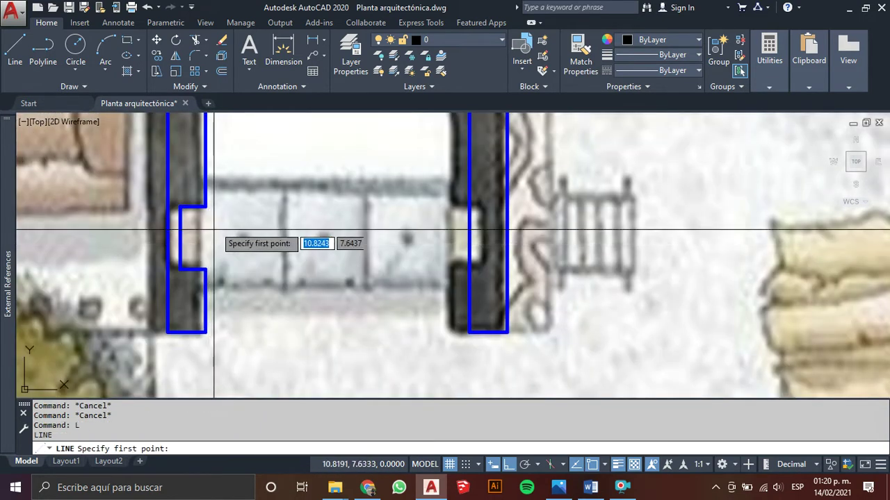
left_click(205, 205)
left_click(206, 269)
key("Escape")
scroll(275, 257, "down", 3)
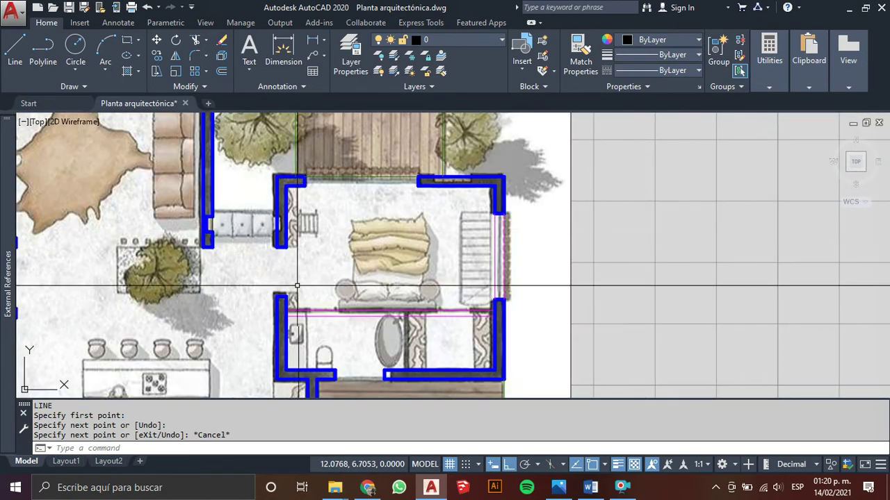
scroll(306, 306, "up", 5)
Step: Match the magenta line under the bed onto the opening line, putting it on Muro divisorio
left_click(312, 346)
left_click(304, 337)
type("a")
key("Return")
scroll(155, 234, "up", 3)
scroll(156, 221, "up", 3)
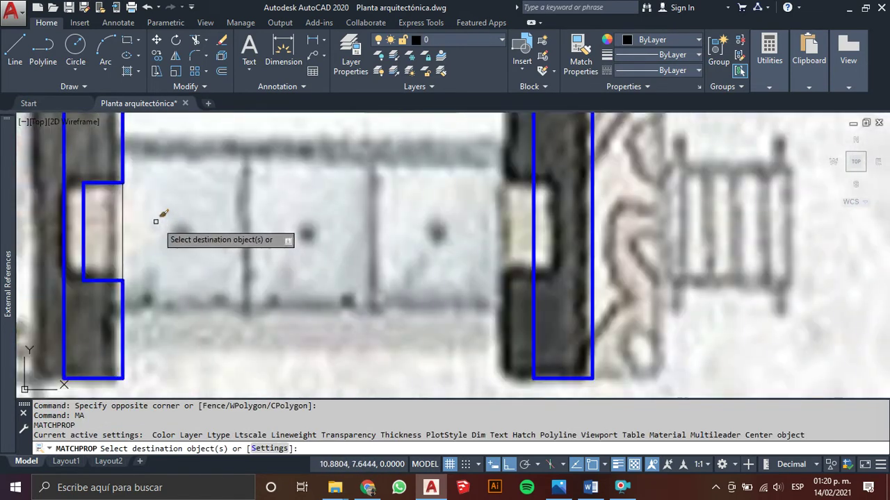
left_click(156, 221)
key("Escape")
scroll(132, 233, "down", 3)
key("Escape")
scroll(207, 246, "down", 3)
middle_click_drag(187, 247, 193, 248)
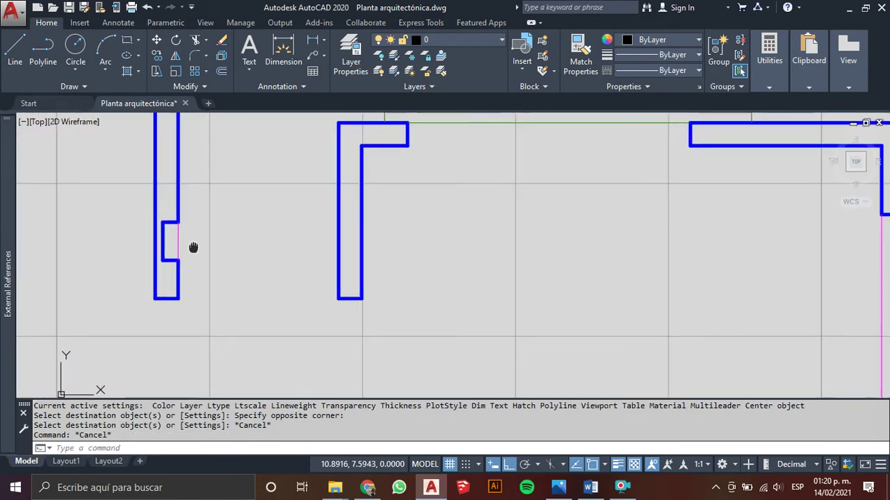
key("Escape")
key("Escape")
scroll(150, 257, "up", 3)
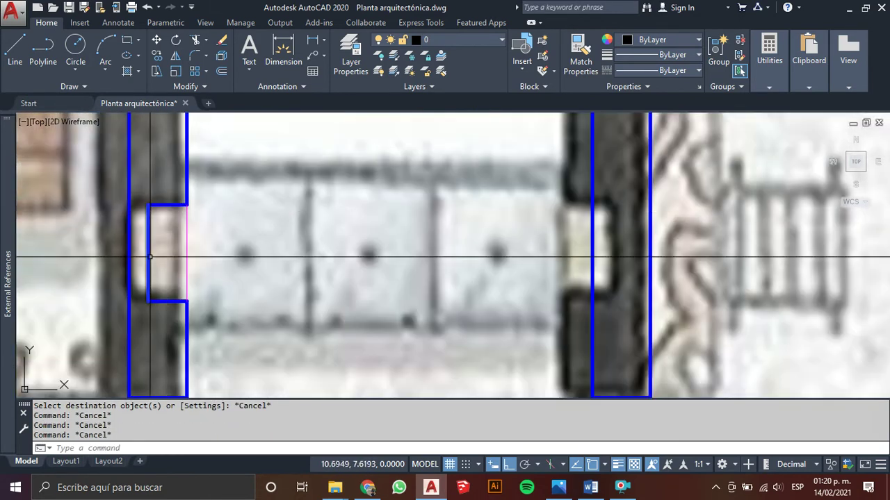
scroll(150, 257, "down", 2)
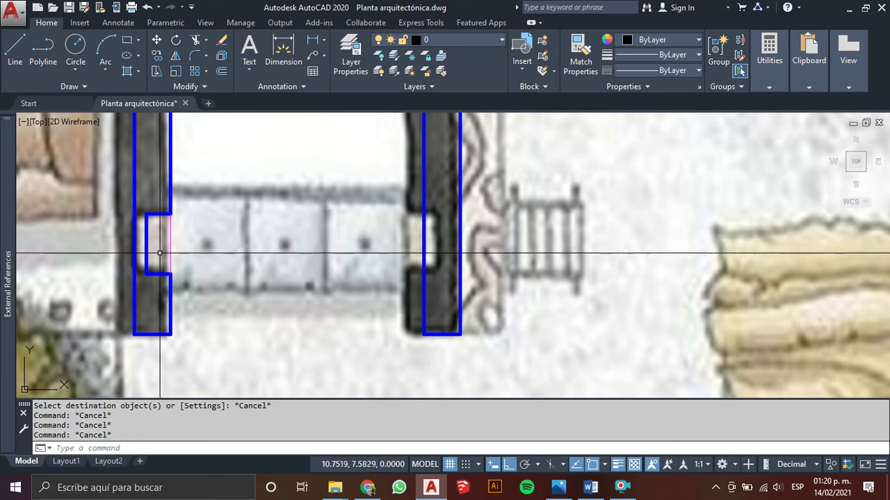
key("Return")
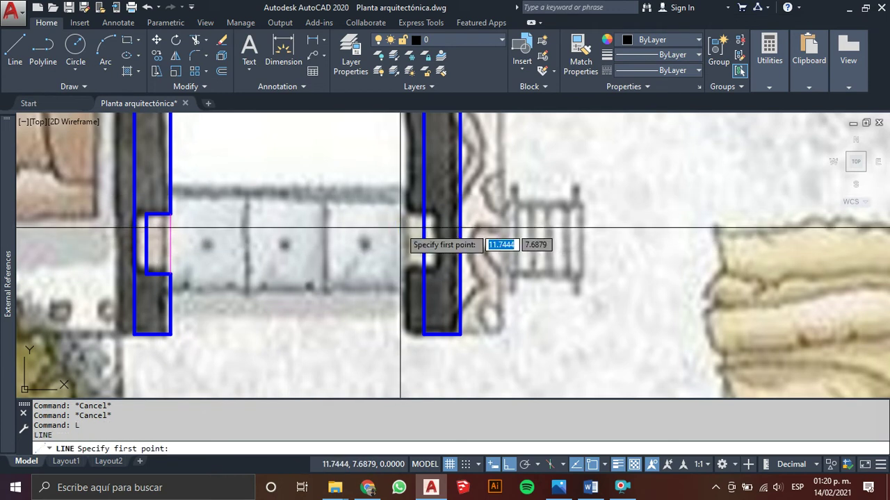
Step: Draw a line from the left wall corner across to the door wall above the bench
scroll(403, 233, "down", 4)
scroll(320, 274, "up", 1)
scroll(291, 258, "up", 4)
scroll(290, 257, "down", 4)
key("Escape")
key("Escape")
type("l")
key("Return")
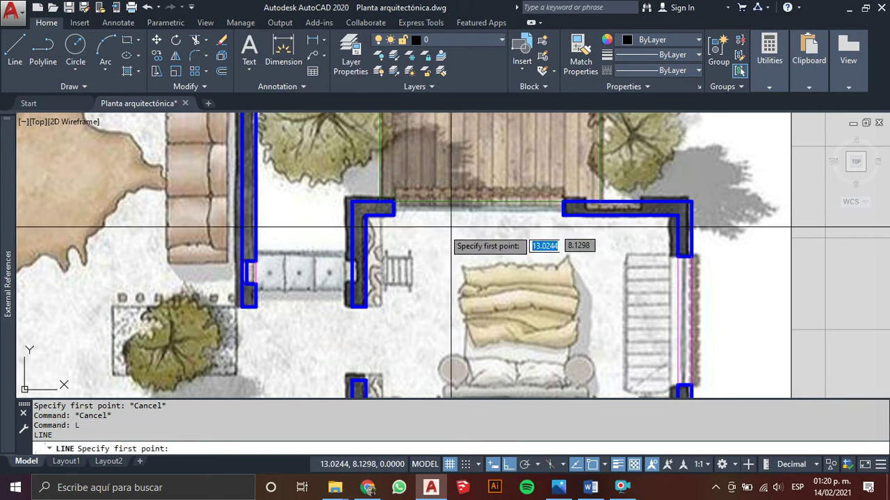
scroll(306, 306, "up", 2)
left_click(224, 301)
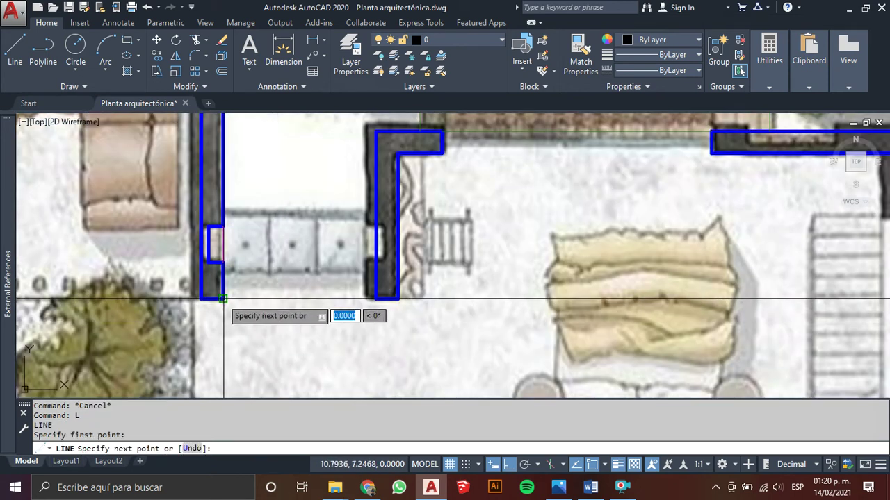
left_click(374, 301)
key("Escape")
Step: Move the new line up 0.6
left_click(321, 294)
left_click(295, 329)
type("m")
key("Return")
left_click(477, 340)
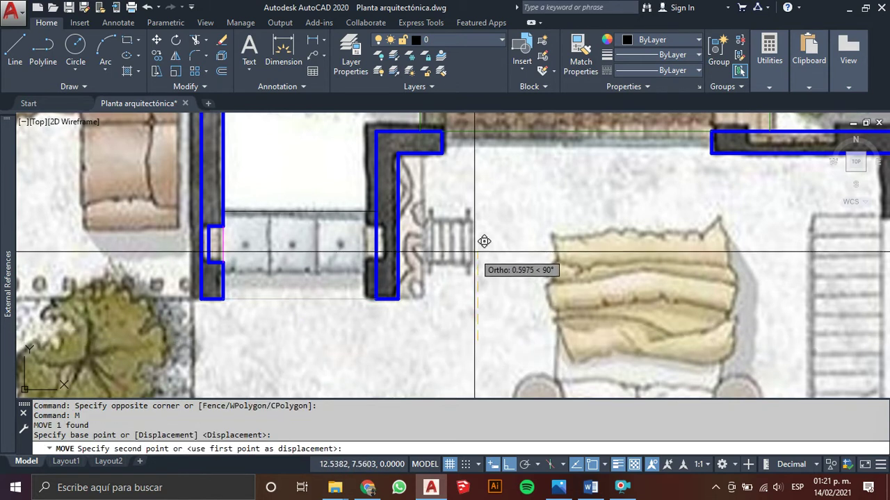
type(".")
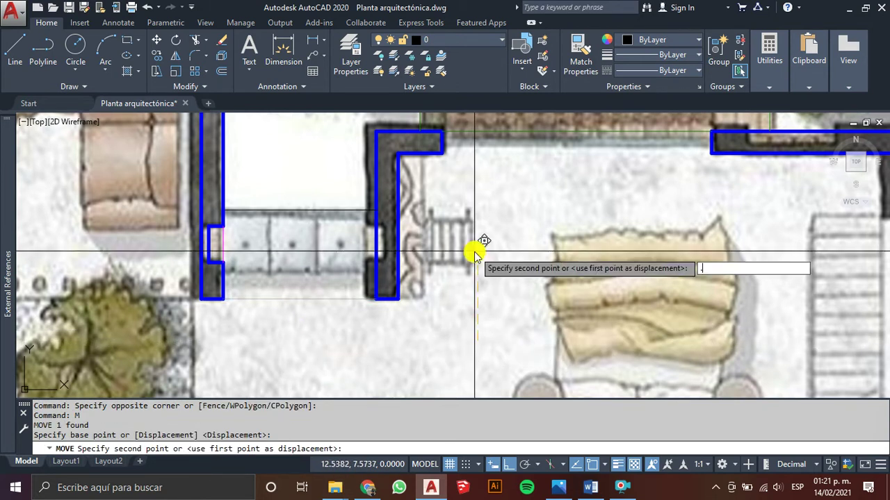
key("Return")
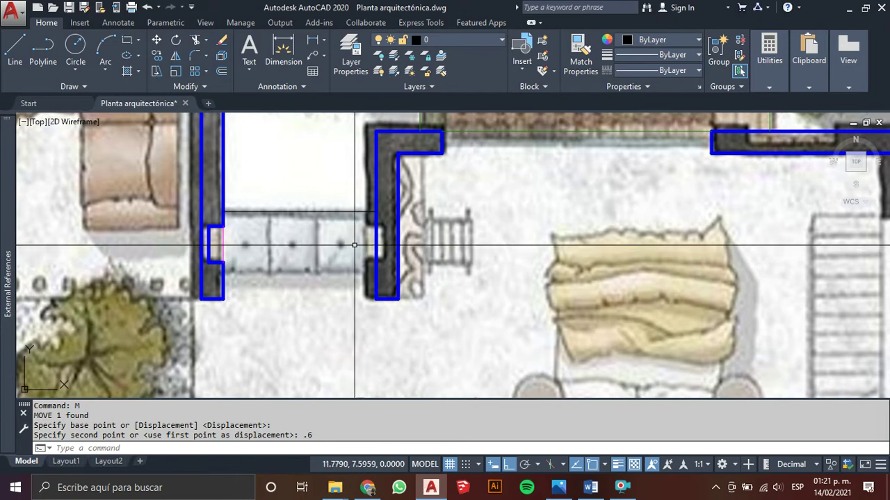
key("Escape")
key("Escape")
key("Escape")
Step: Match an existing green line's properties onto the new line, placing it on Niveles
middle_click_drag(225, 248, 209, 261)
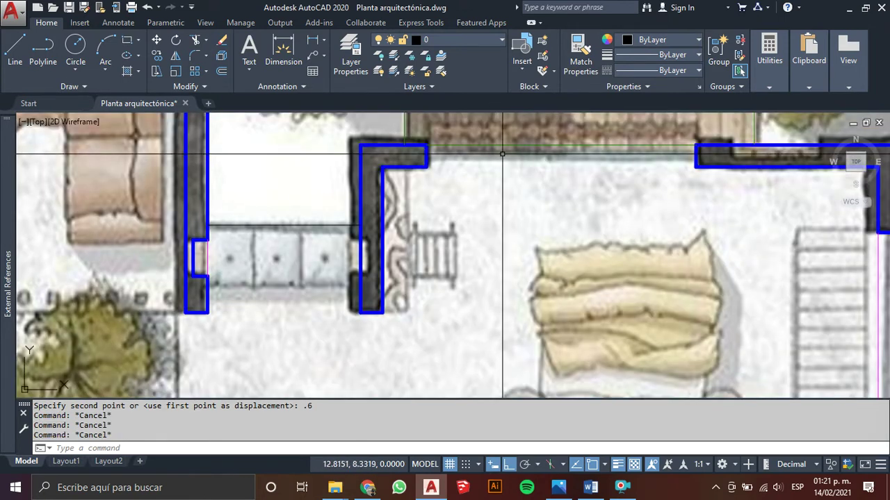
type("ma")
key("Return")
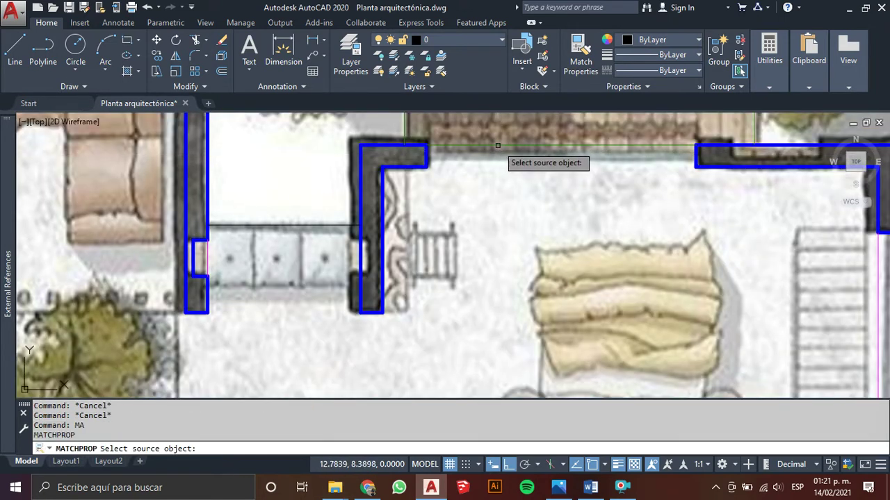
left_click(498, 145)
left_click(296, 233)
left_click(272, 213)
key("Escape")
key("Escape")
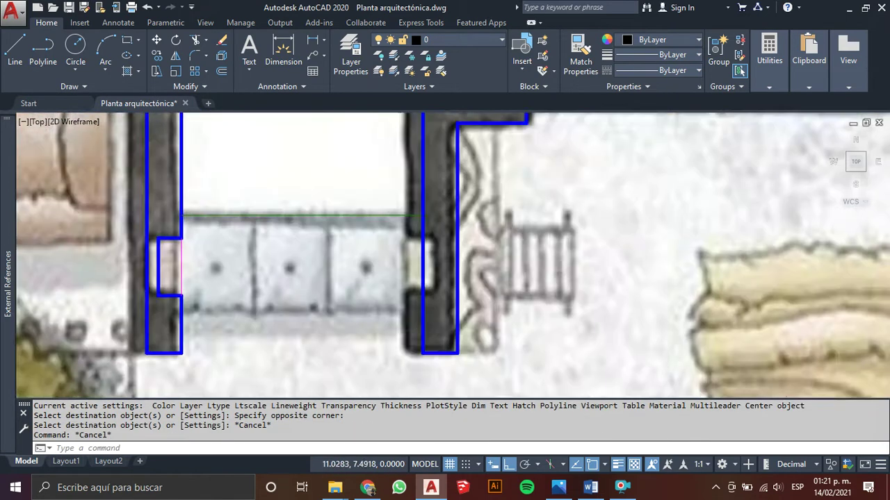
Step: Check the new green line, then select the notch bracket lines at the left wall
scroll(249, 262, "up", 4)
left_click(250, 150)
left_click(214, 257)
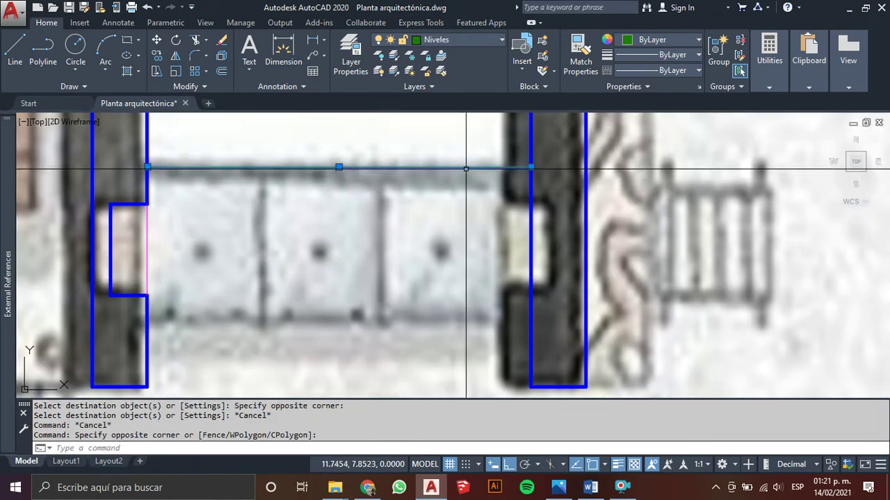
key("Escape")
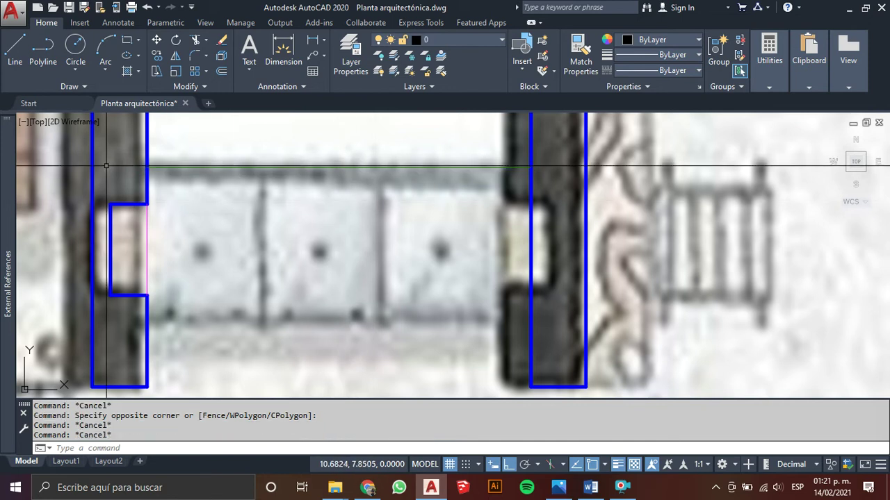
left_click(106, 165)
left_click(145, 310)
left_click(148, 307)
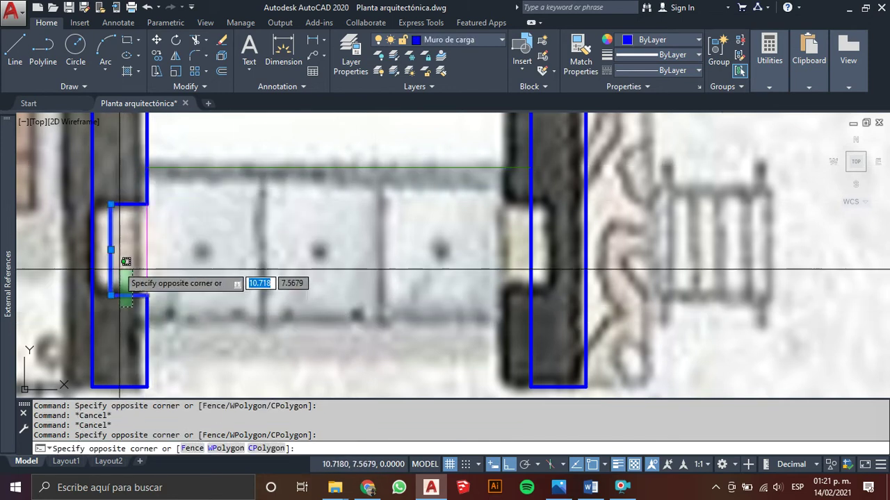
Step: Mirror the notch bracket lines across an axis between the two walls, keeping the originals
left_click(109, 194)
mouse_move(124, 236)
middle_mouse_down()
mouse_move(209, 238)
mouse_move(168, 220)
middle_mouse_up()
type("MI")
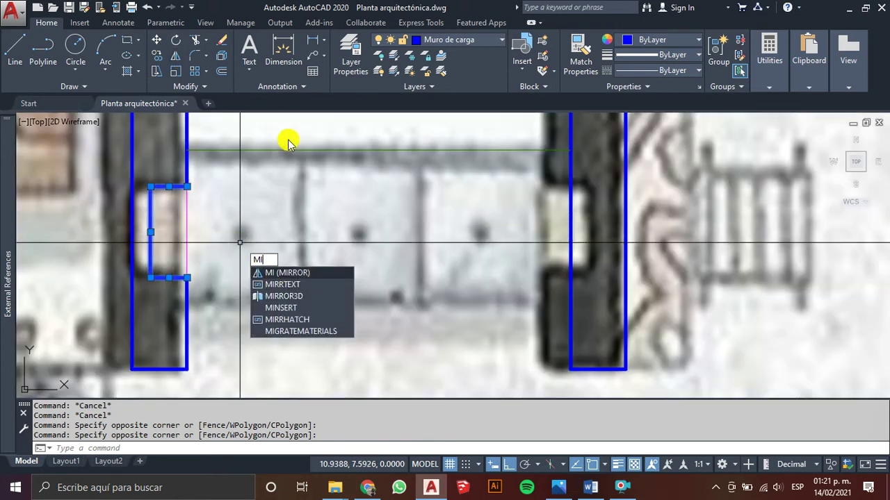
key("Return")
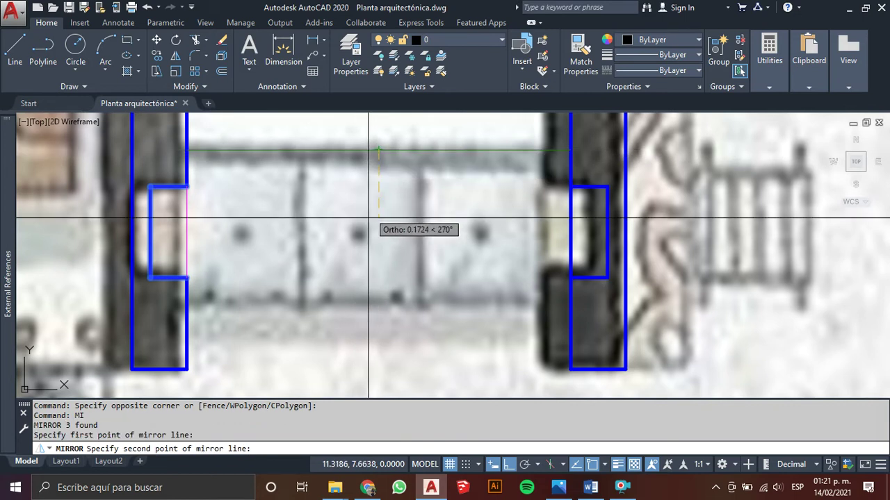
left_click(361, 324)
key("Return")
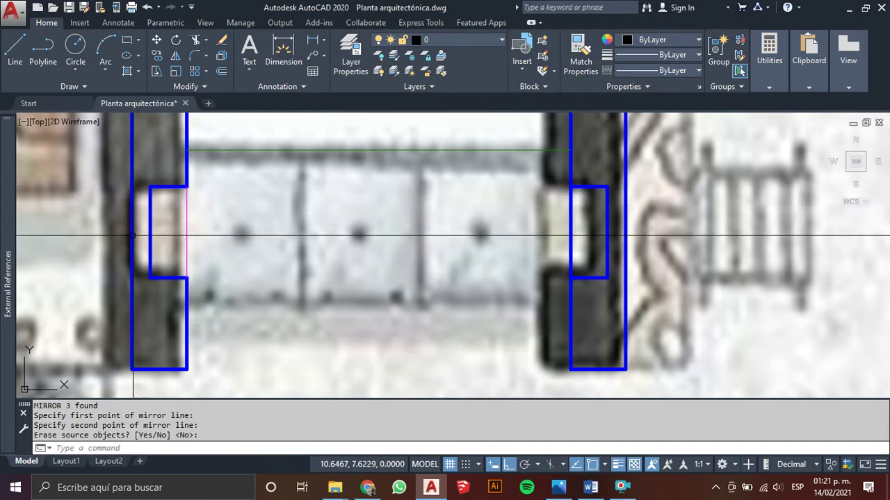
middle_click_drag(407, 260, 348, 266)
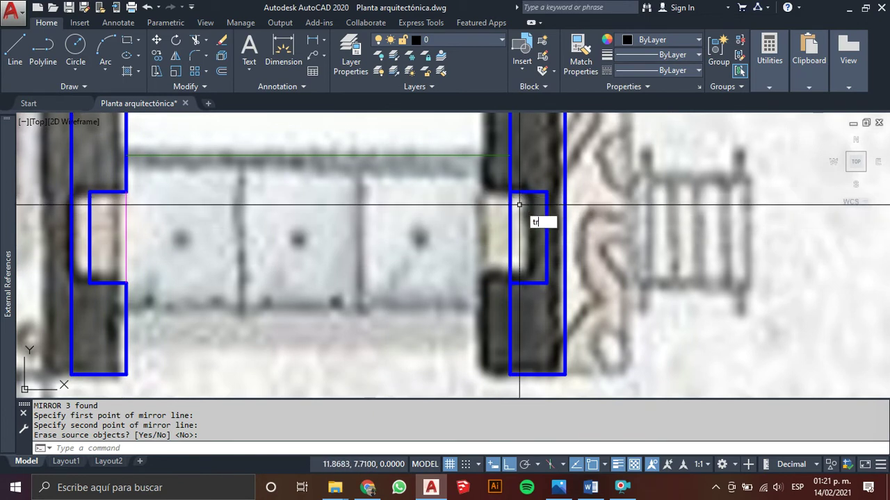
Step: Trim away the inner line of the right wall's notch
key("Return")
key("Return")
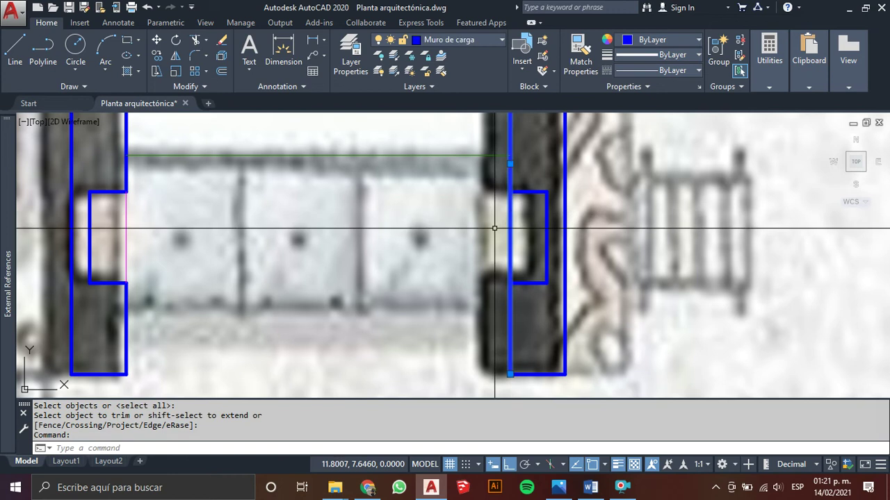
key("Return")
left_click(511, 232)
key("Escape")
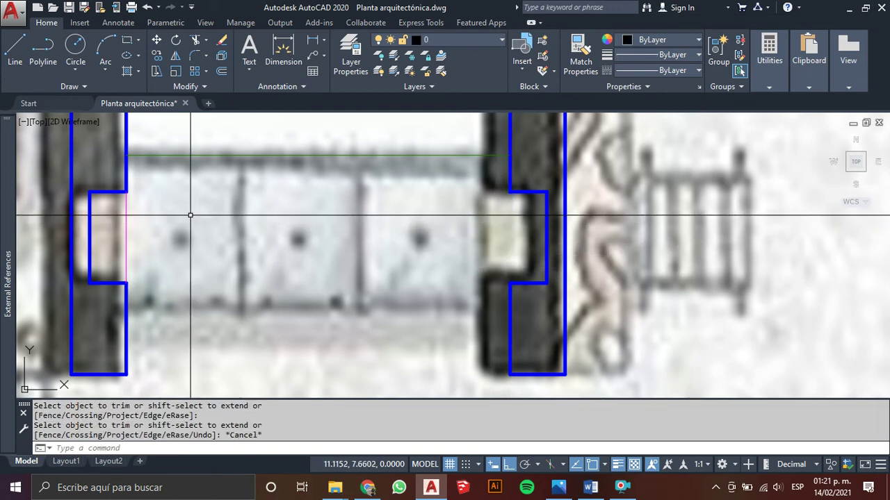
Step: Copy the short magenta divider line from the left wall corner to the right wall opening
left_click_drag(139, 230, 119, 233)
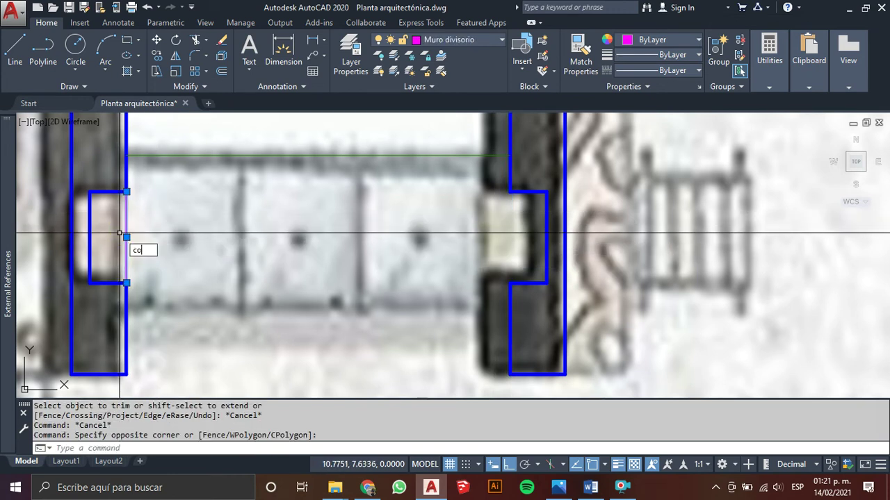
key("Return")
left_click(126, 283)
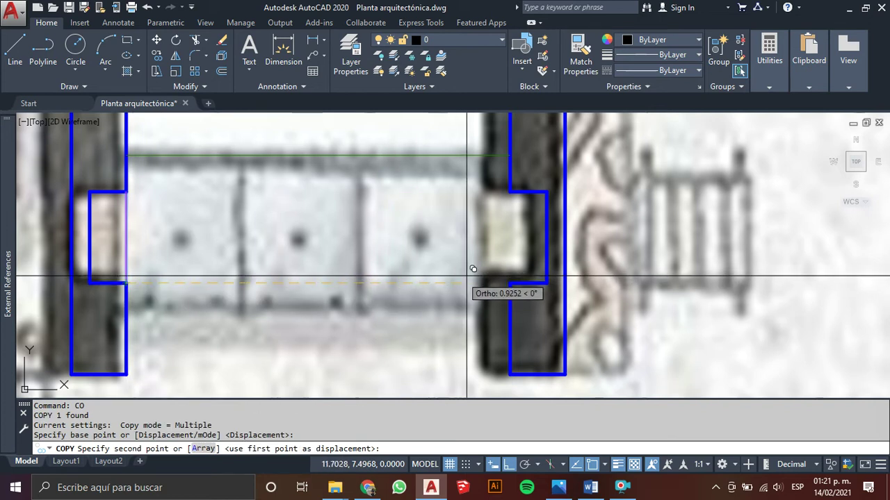
left_click(512, 282)
key("Escape")
scroll(384, 285, "down", 5)
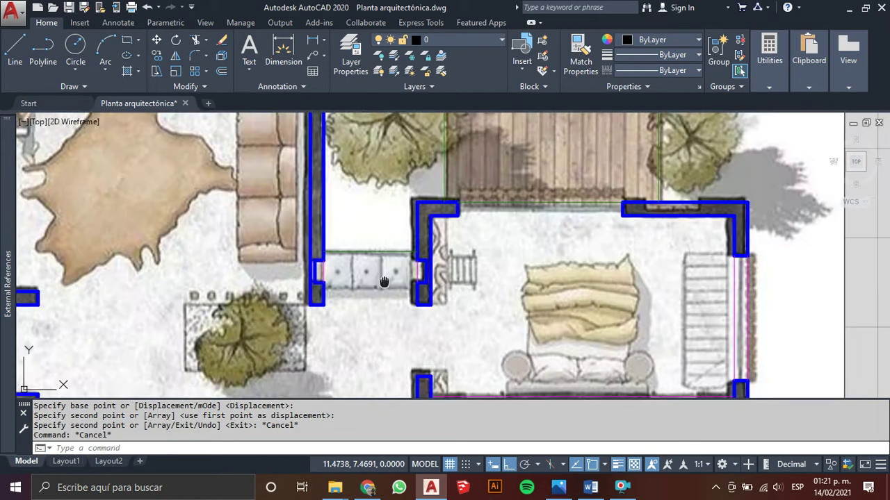
Step: Draw the first notch line, 0.05 long, from the left counter wall's top inner corner
middle_click_drag(384, 285, 383, 224)
scroll(383, 216, "down", 2)
middle_click_drag(326, 251, 326, 145)
scroll(160, 279, "up", 5)
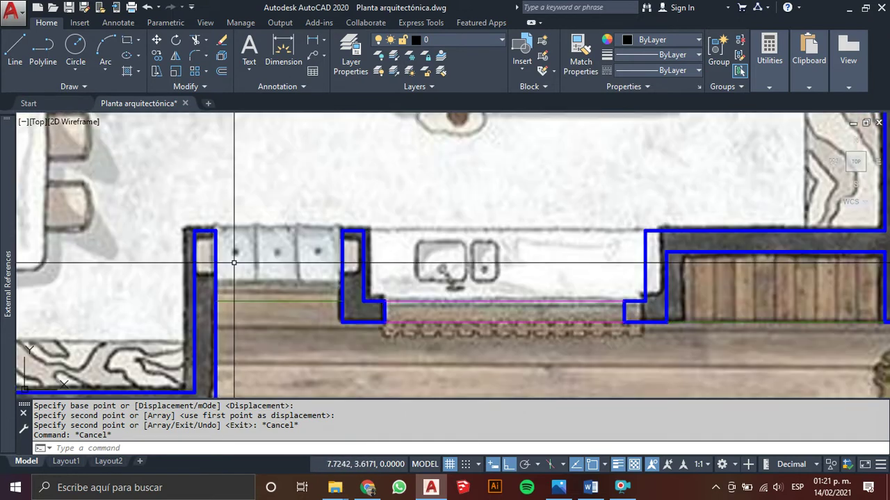
scroll(229, 258, "up", 2)
scroll(215, 250, "up", 2)
scroll(209, 248, "down", 2)
scroll(195, 248, "down", 1)
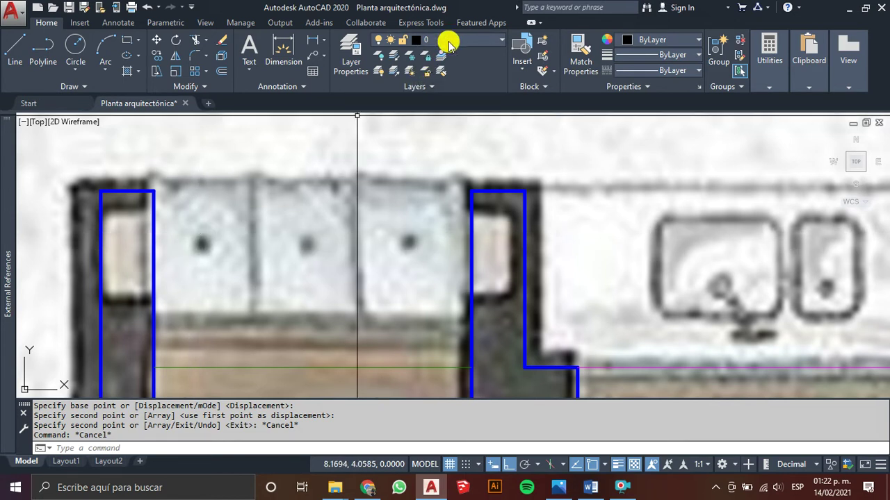
type("L")
key("Return")
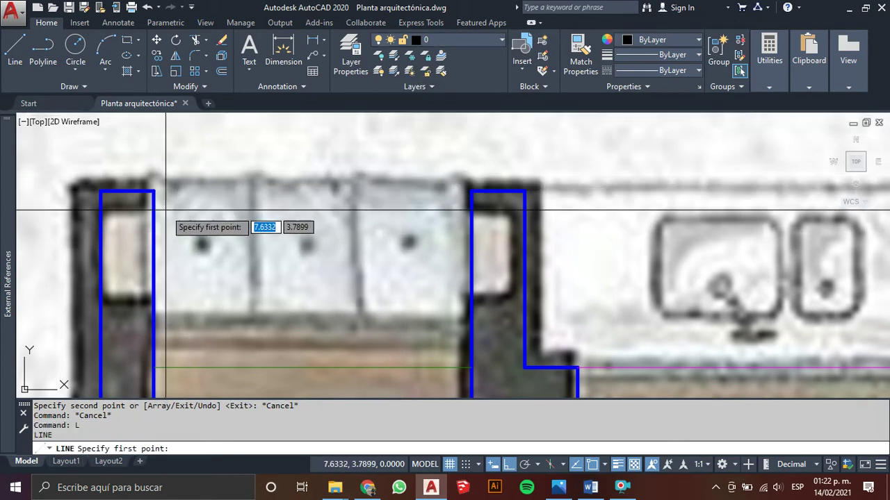
left_click(154, 191)
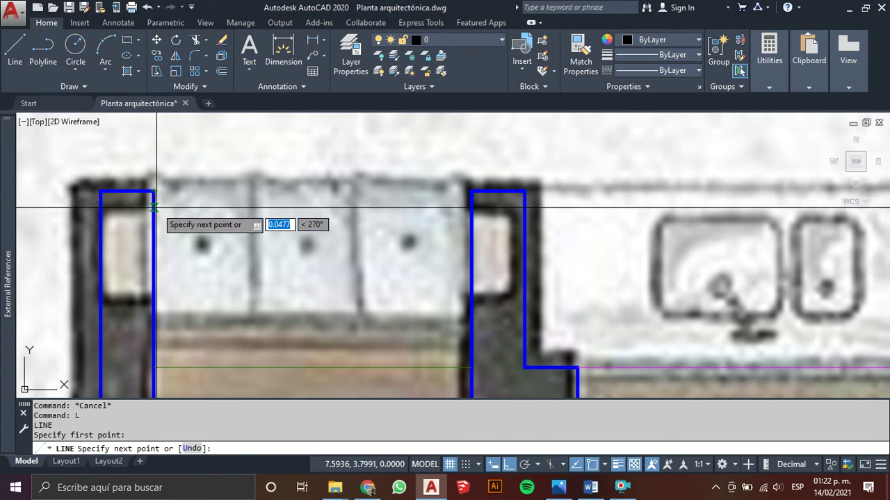
type("5")
key("Return")
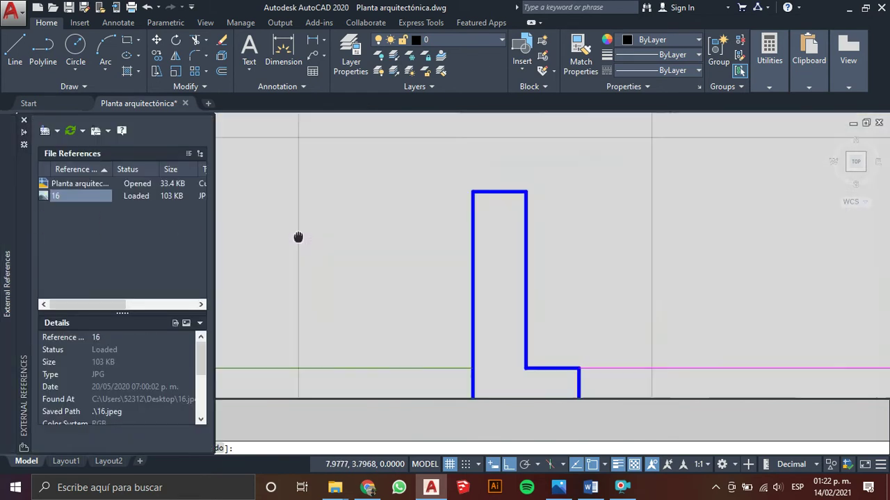
middle_click_drag(298, 239, 543, 234)
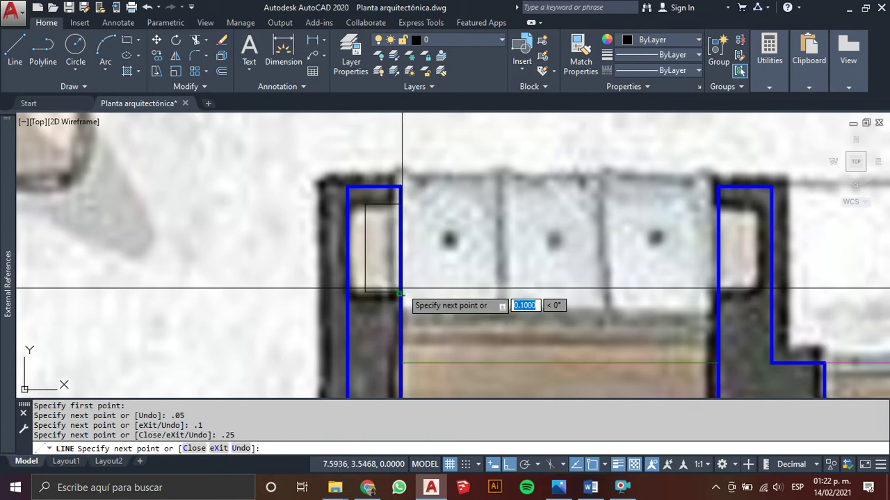
key("Escape")
Step: Pick the blue wall outline near the top corner, then clear the selection
scroll(364, 179, "up", 3)
scroll(375, 170, "up", 2)
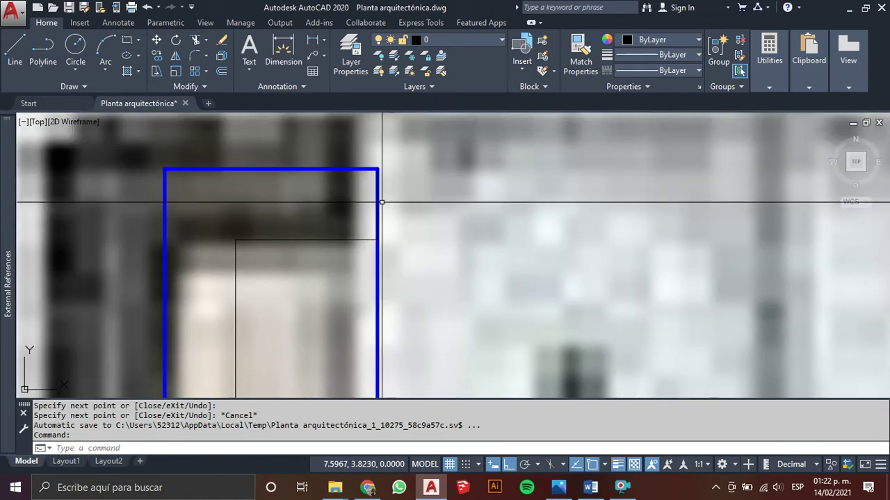
left_click(381, 202)
scroll(417, 248, "down", 2)
scroll(435, 252, "down", 2)
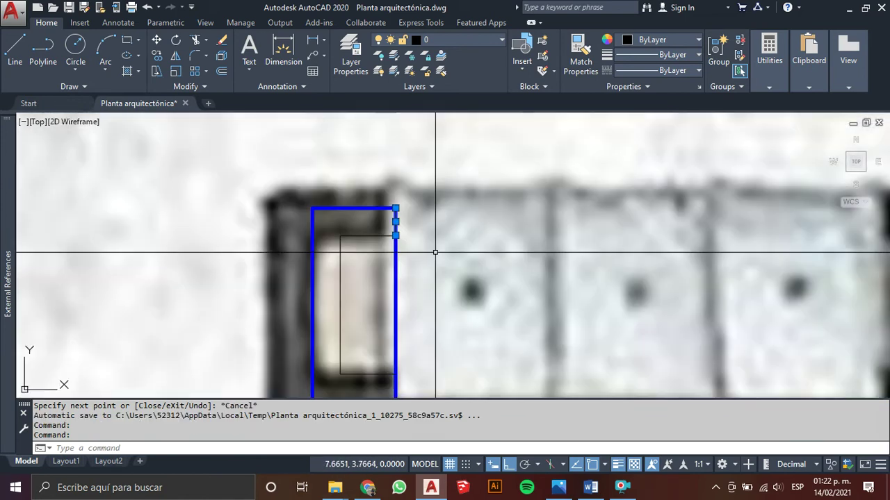
key("Escape")
key("Escape")
scroll(397, 230, "up", 3)
scroll(407, 246, "down", 2)
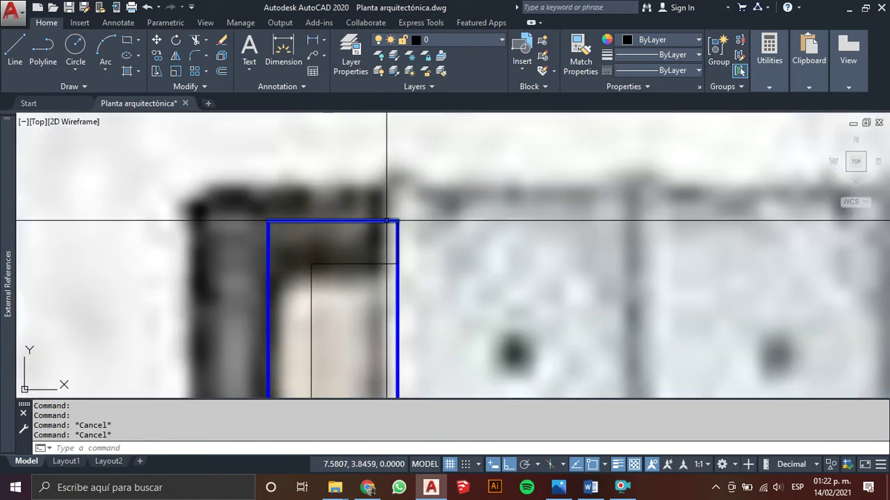
Step: Window-select the extra line at the wall's top corner to remove it
left_click(381, 201)
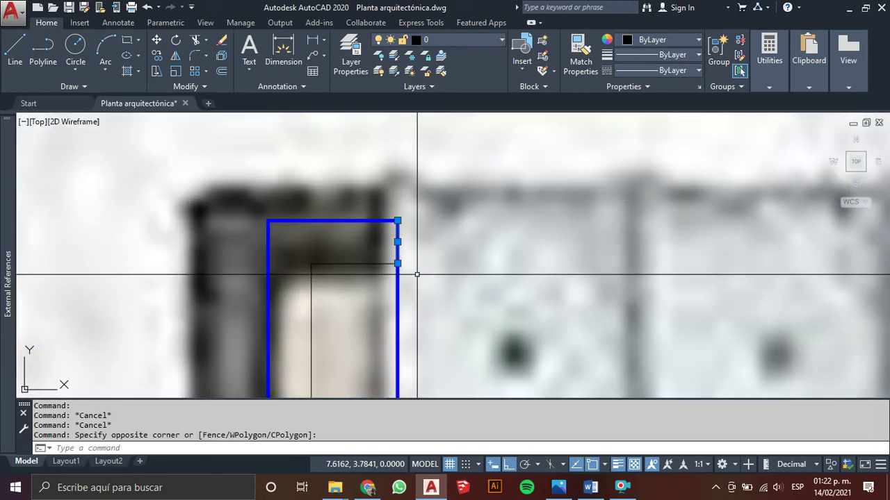
key("Escape")
key("Escape")
left_click(373, 183)
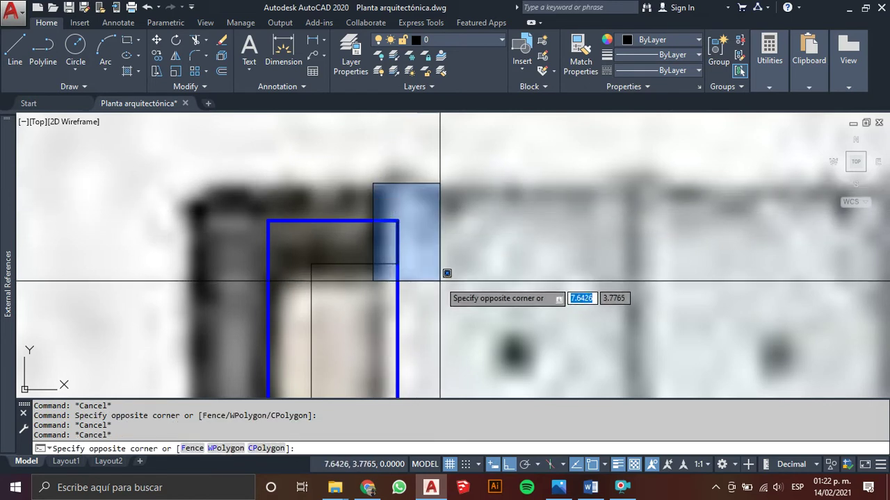
key("Escape")
left_click(439, 204)
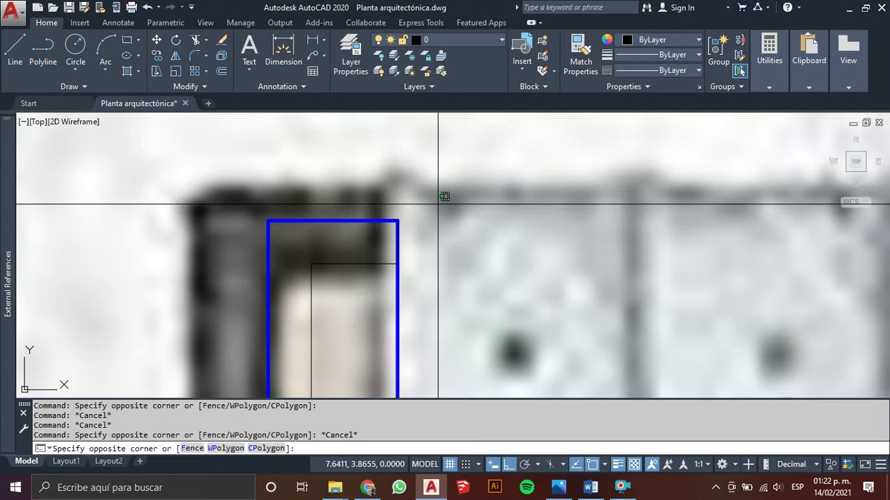
left_click(388, 269)
key("Escape")
left_click(373, 193)
left_click(433, 281)
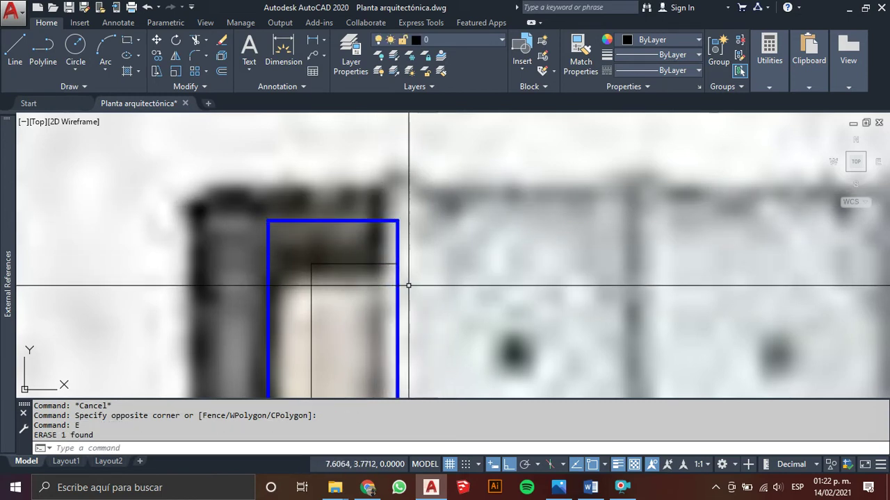
Step: Start Match Properties with the blue wall outline as the source
scroll(389, 278, "down", 5)
scroll(299, 202, "up", 1)
scroll(302, 208, "up", 1)
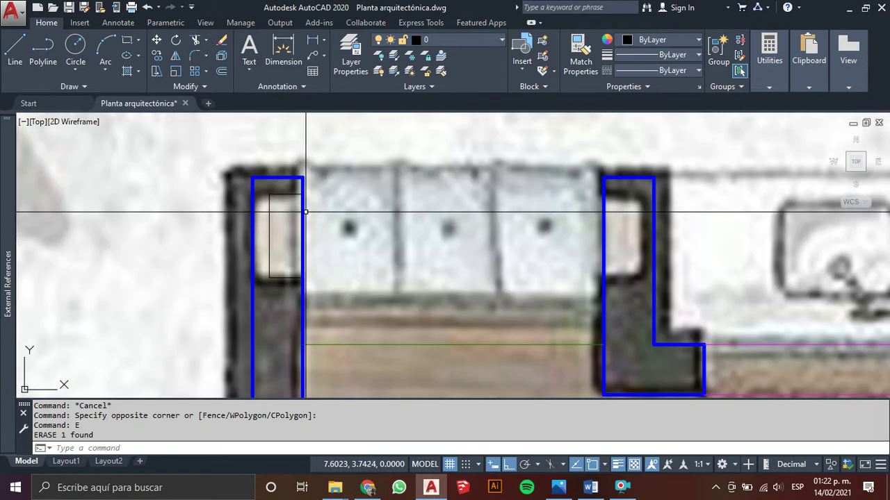
left_click_drag(306, 211, 299, 222)
type("a")
key("Return")
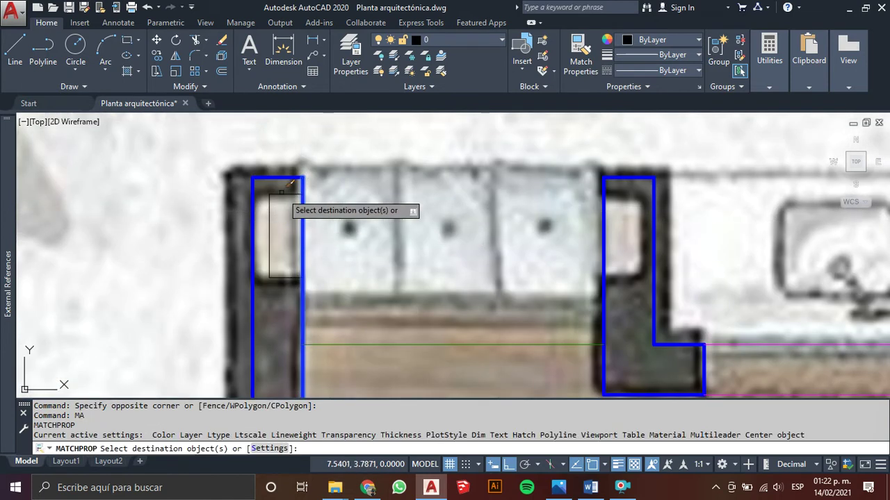
Step: Give the black notch lines the blue wall style
left_click(281, 186)
left_click(264, 286)
key("Escape")
key("Escape")
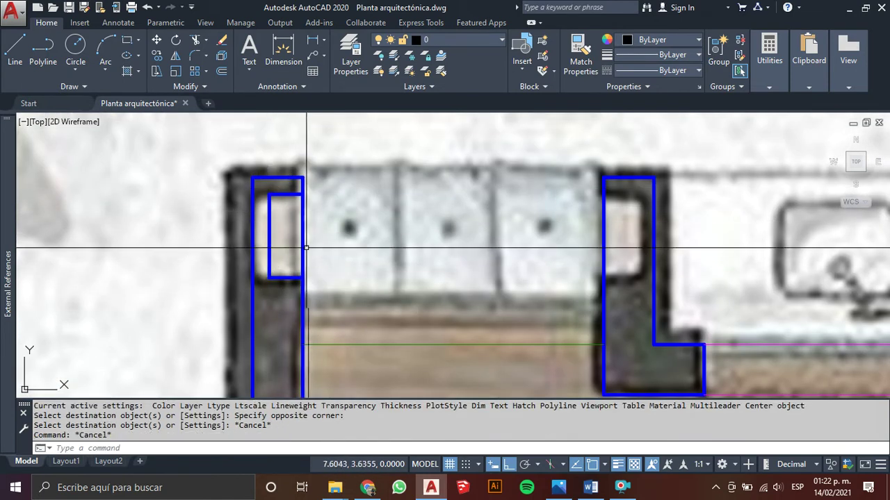
scroll(299, 253, "down", 1)
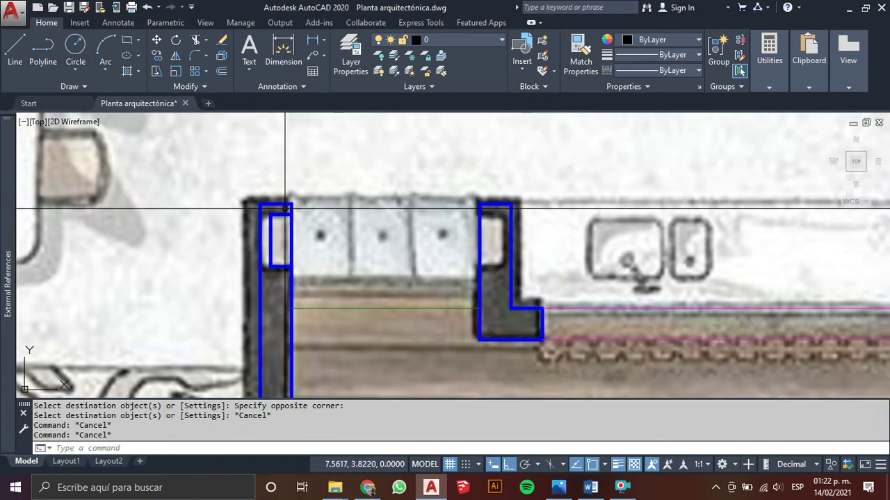
Step: Mirror the notch rectangle across a vertical line, keeping the original
left_click(285, 208)
left_click(267, 282)
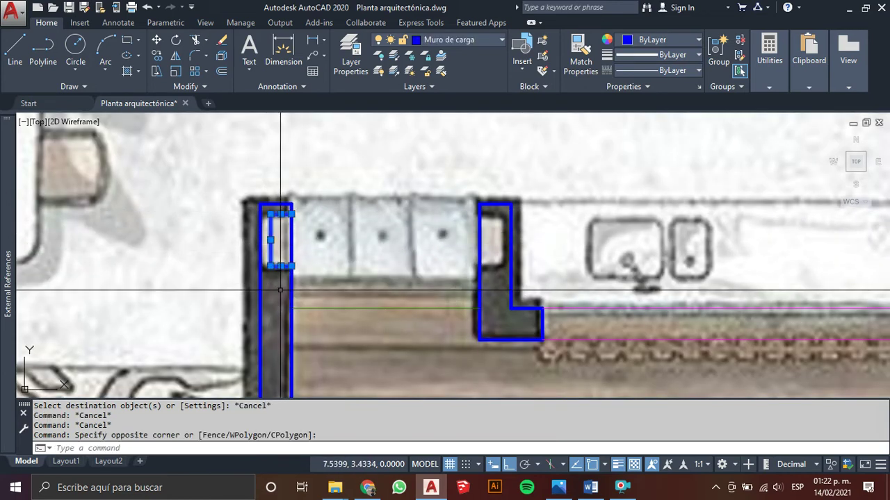
type("MI")
key("Return")
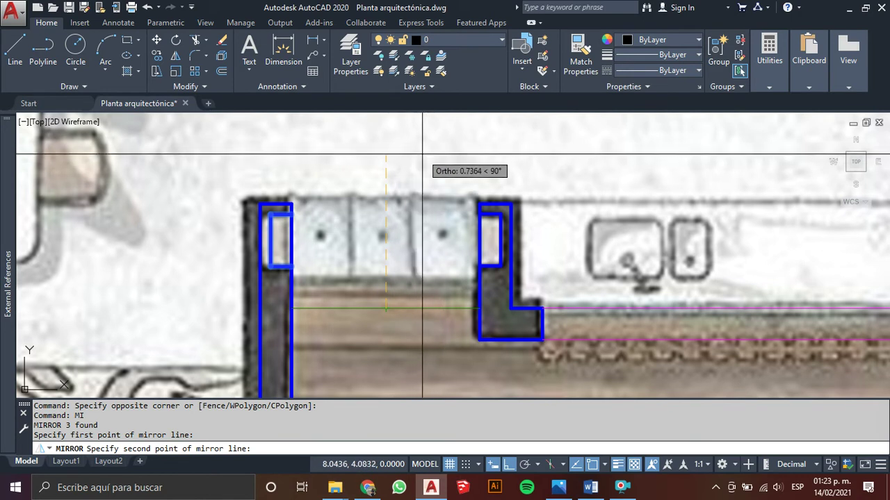
key("F8")
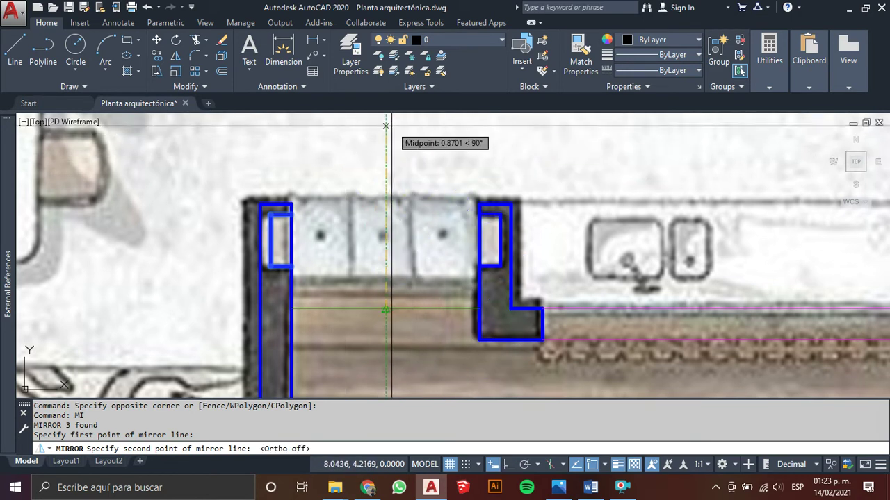
scroll(391, 126, "up", 4)
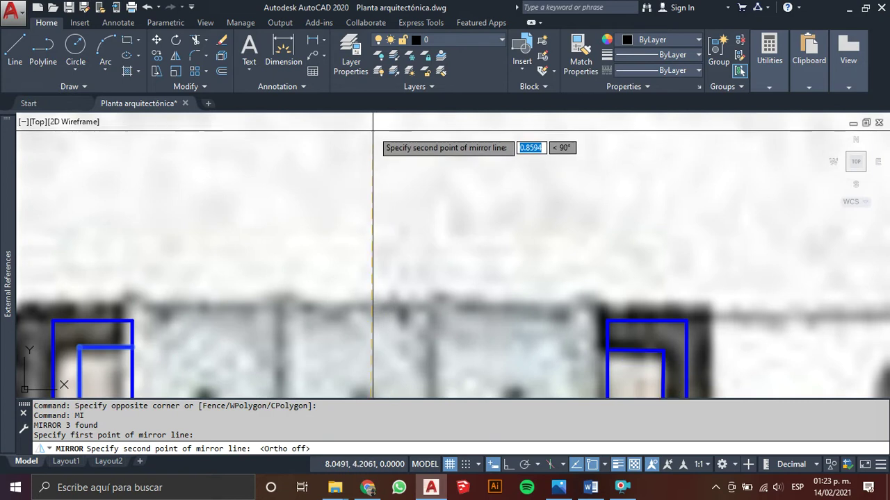
scroll(373, 307, "down", 2)
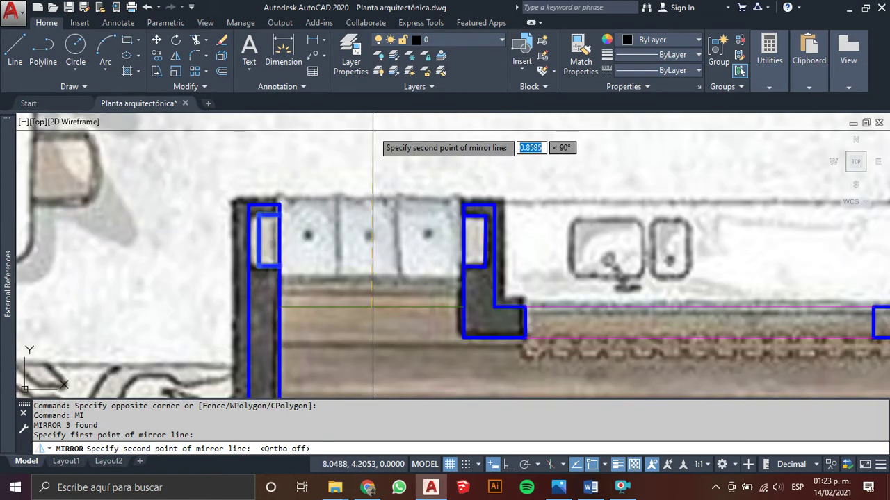
key("F8")
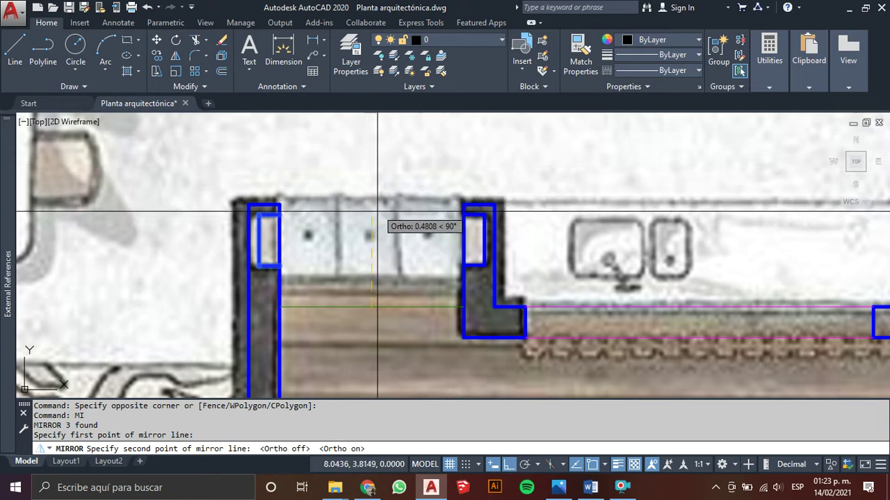
left_click(360, 147)
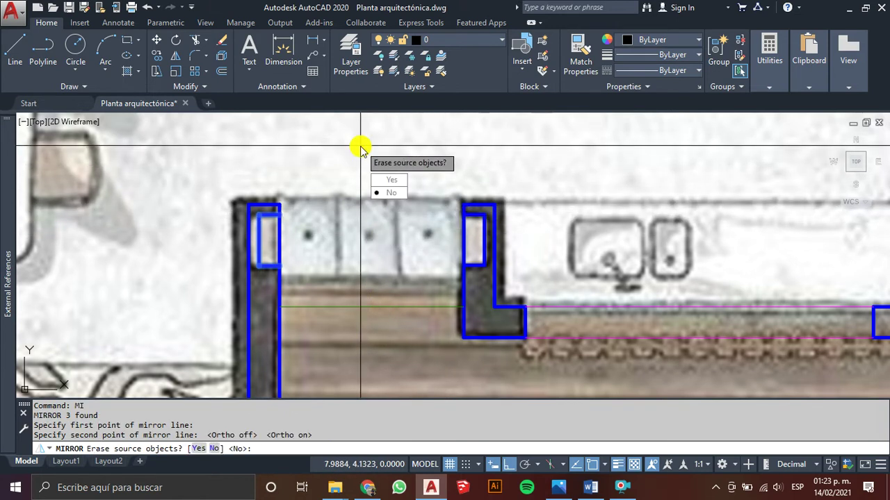
left_click(387, 187)
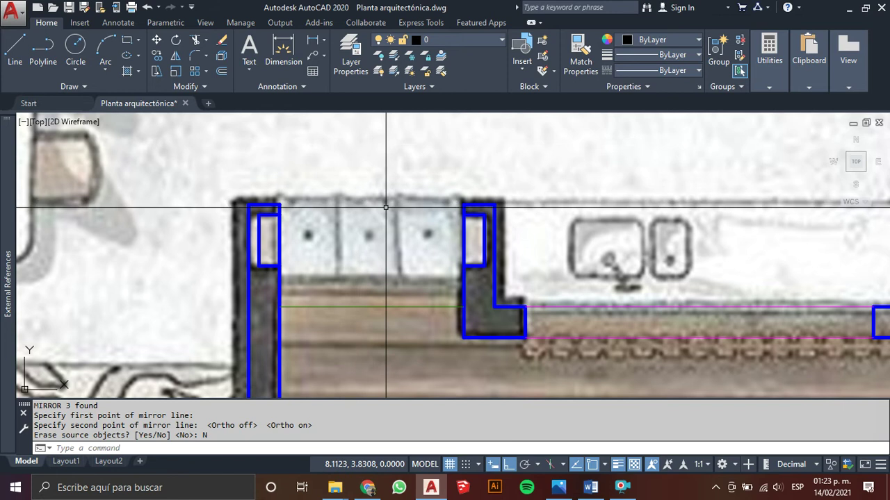
type("TR")
Step: Trim the excess wall segment out of the notch
key("Return")
key("Return")
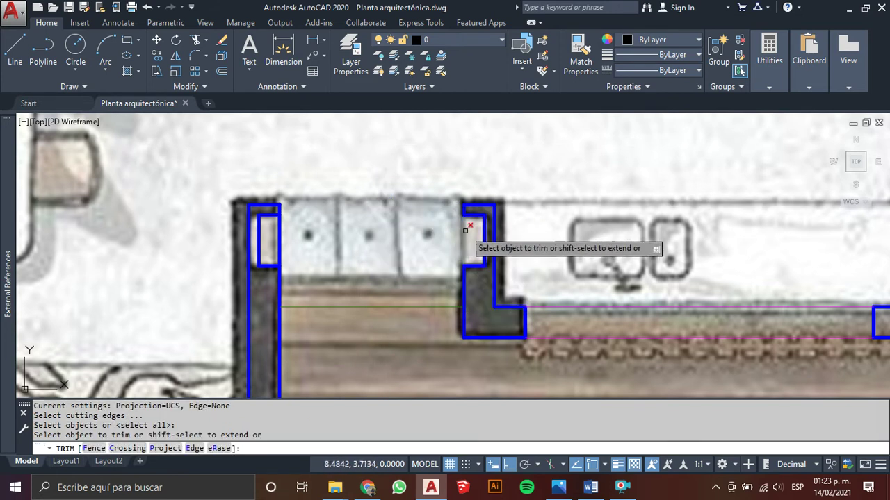
left_click(468, 230)
left_click(270, 243)
middle_click_drag(372, 235, 407, 211)
key("Escape")
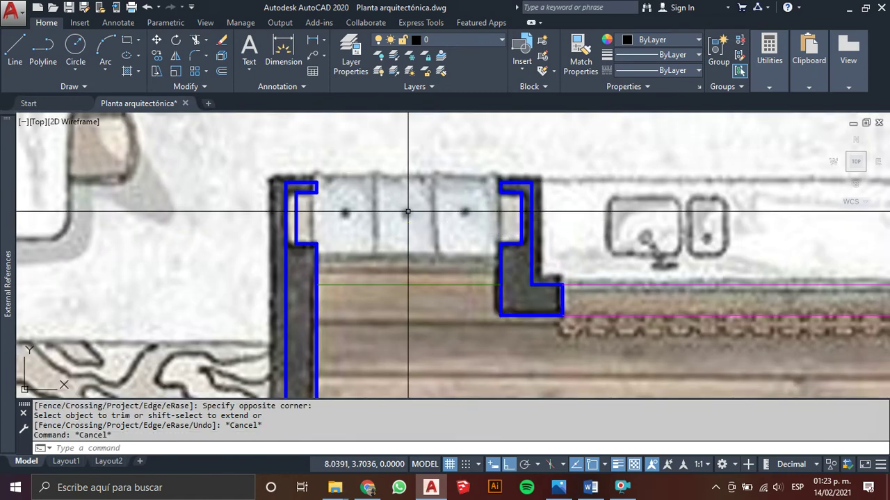
Step: Draw a short line across the notch and make it magenta like the existing divider
key("Return")
left_click(317, 244)
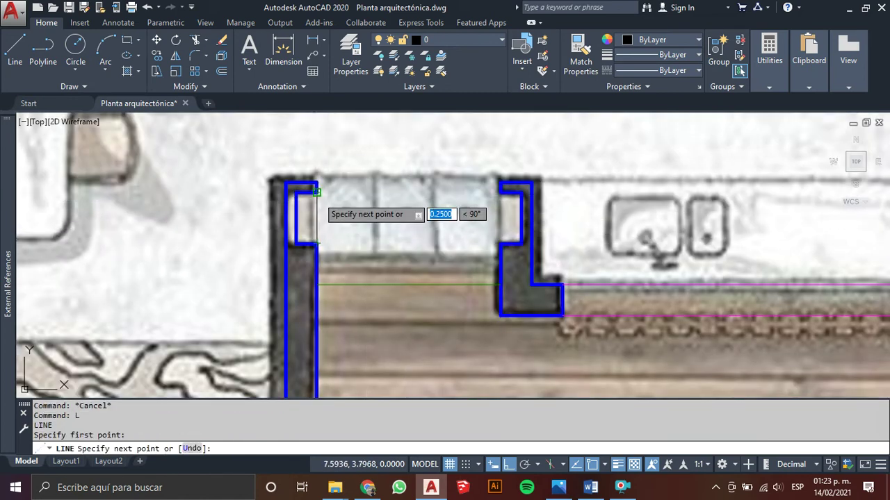
left_click(316, 191)
key("Escape")
left_click(592, 282)
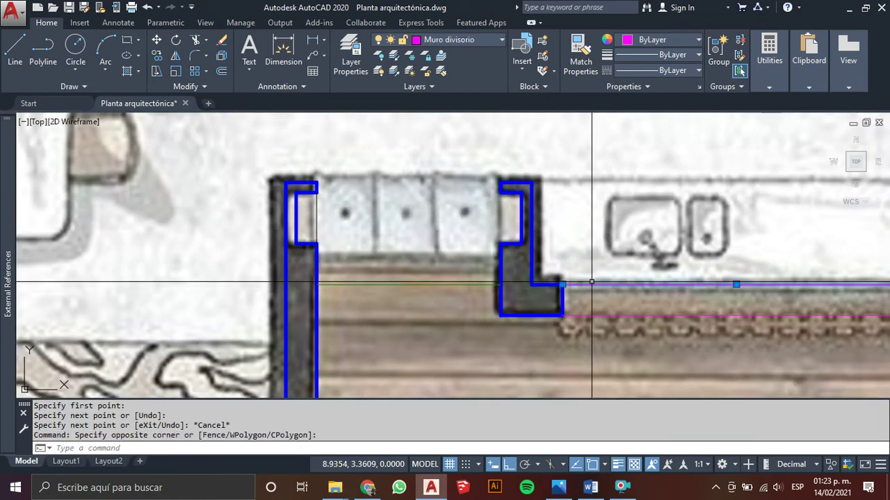
type("ma")
key("Return")
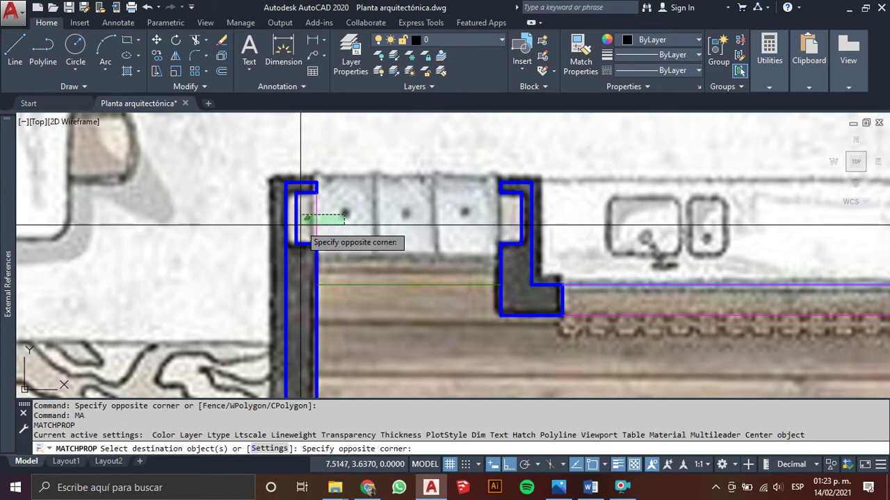
left_click(393, 195)
key("Escape")
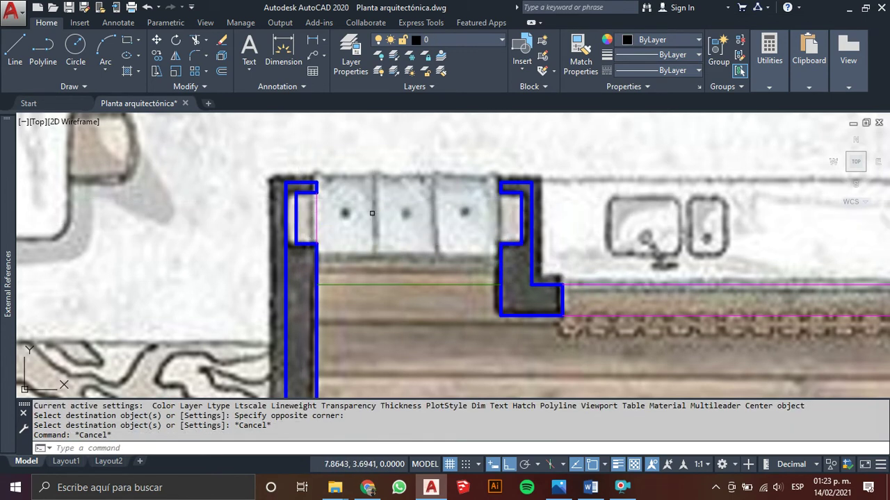
Step: Copy the short magenta line into the right wall's notch
type("co")
key("Return")
left_click(317, 218)
key("Return")
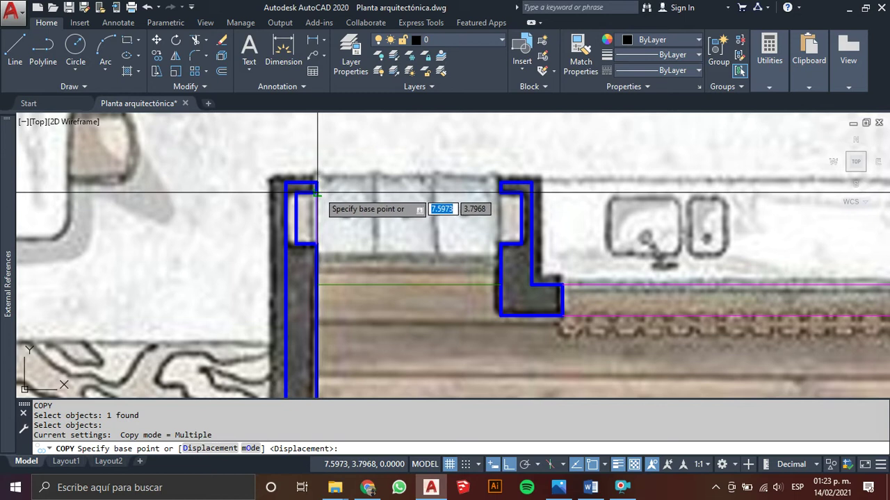
left_click(501, 186)
key("Escape")
scroll(415, 218, "down", 5)
middle_click_drag(387, 252, 341, 296)
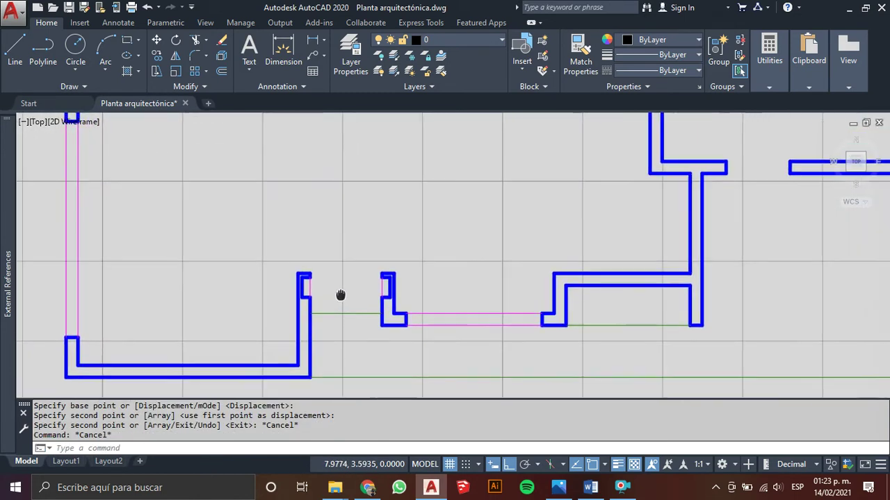
Step: Copy the right room top wall's short end edge 0.25 along the wall
scroll(475, 223, "up", 2)
mouse_move(474, 223)
middle_mouse_down()
mouse_move(361, 283)
mouse_move(369, 252)
mouse_move(315, 339)
middle_mouse_up()
scroll(315, 338, "up", 1)
scroll(417, 292, "up", 5)
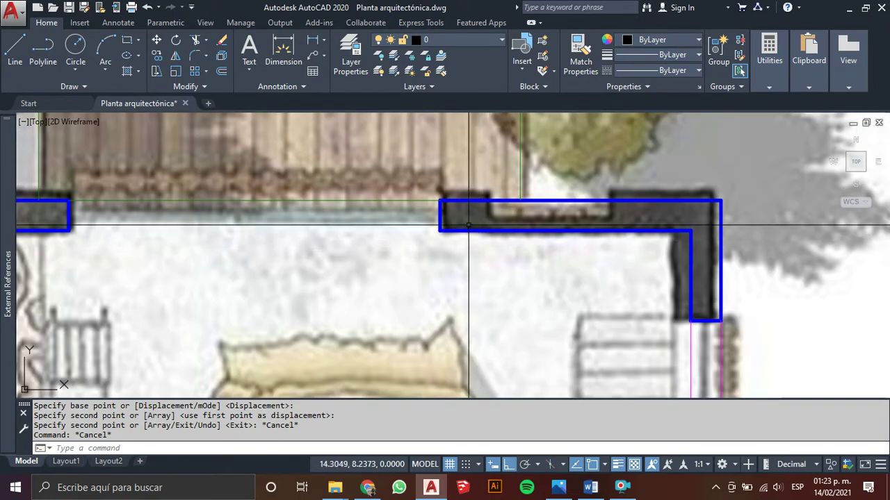
middle_click_drag(466, 223, 417, 282)
scroll(385, 293, "down", 2)
scroll(407, 294, "up", 4)
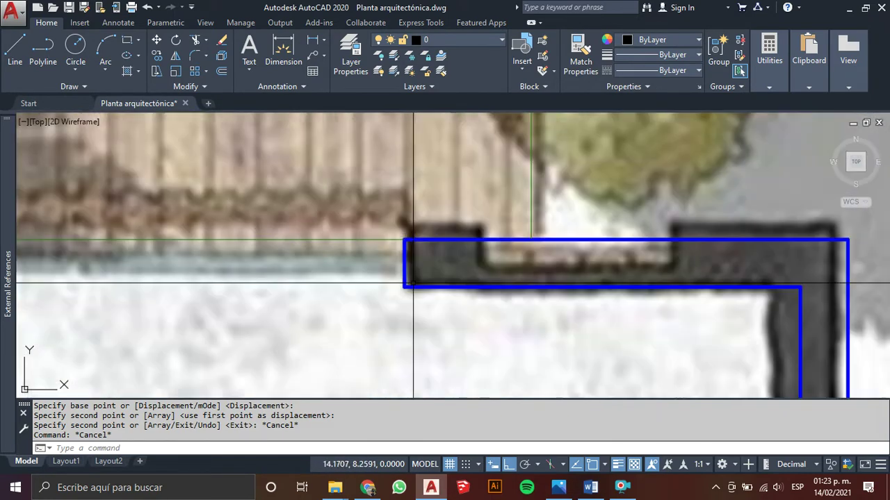
key("Escape")
left_click(405, 262)
type("co")
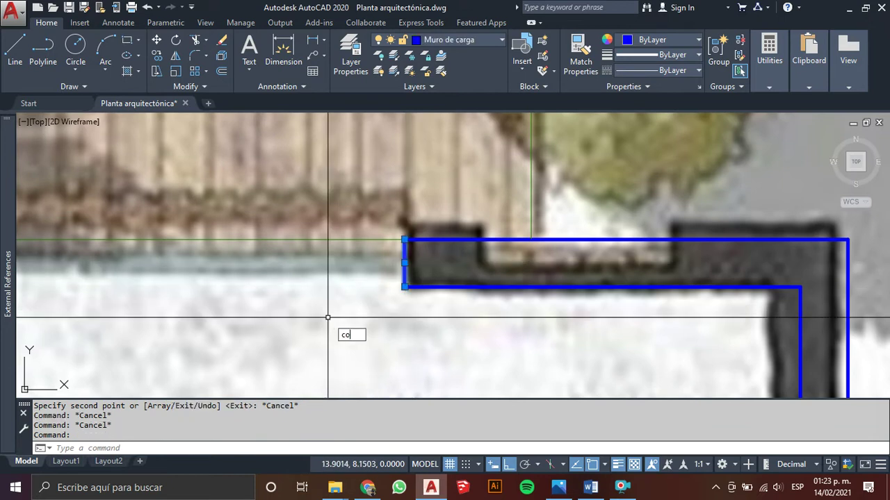
key("Return")
left_click(337, 348)
type(".25")
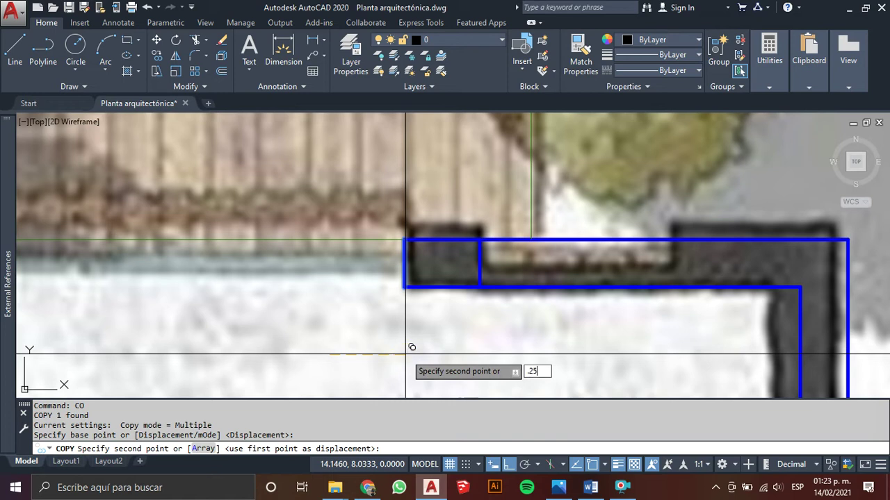
key("Return")
key("Escape")
key("Escape")
Step: Draw notch lines from the wall corner: 0.1 downward, then 0.6 along the wall
middle_click_drag(562, 319, 494, 349)
type("L")
key("Return")
scroll(455, 313, "up", 2)
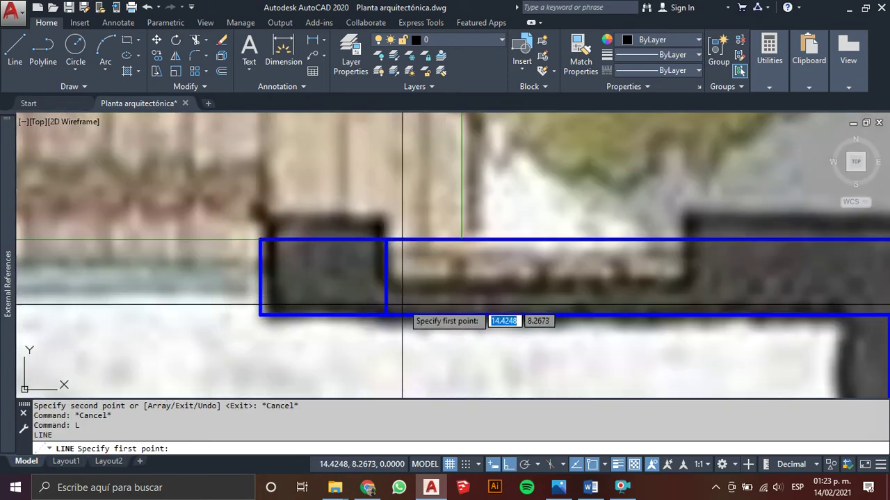
left_click(385, 240)
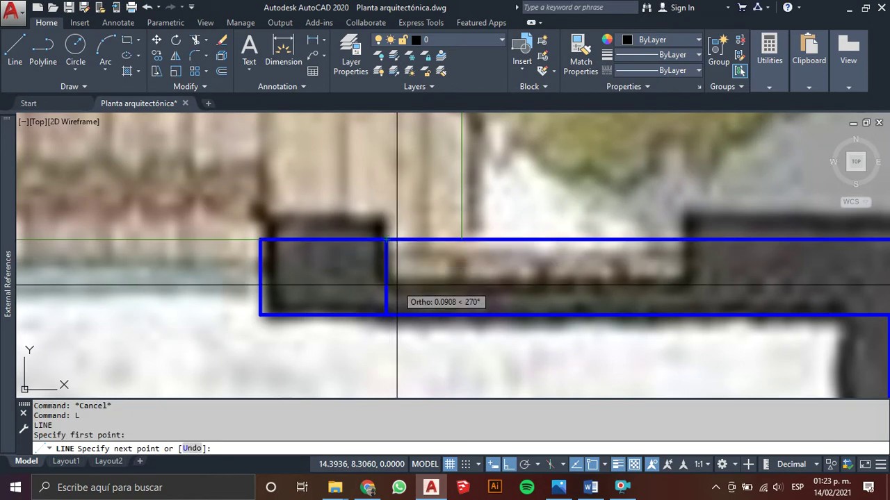
type(".1")
key("Return")
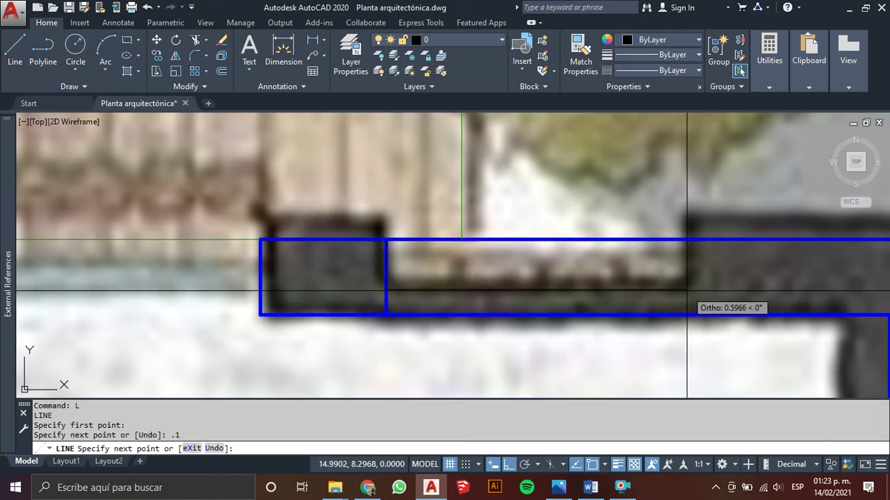
key("Return")
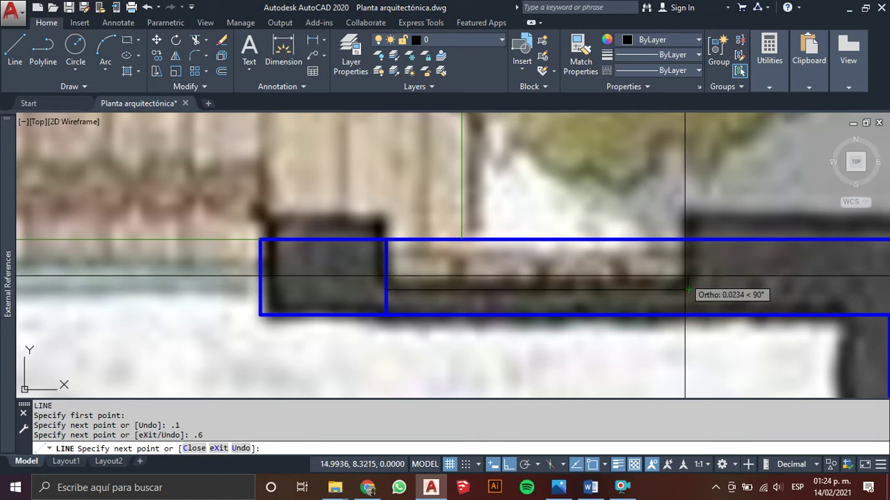
key("Escape")
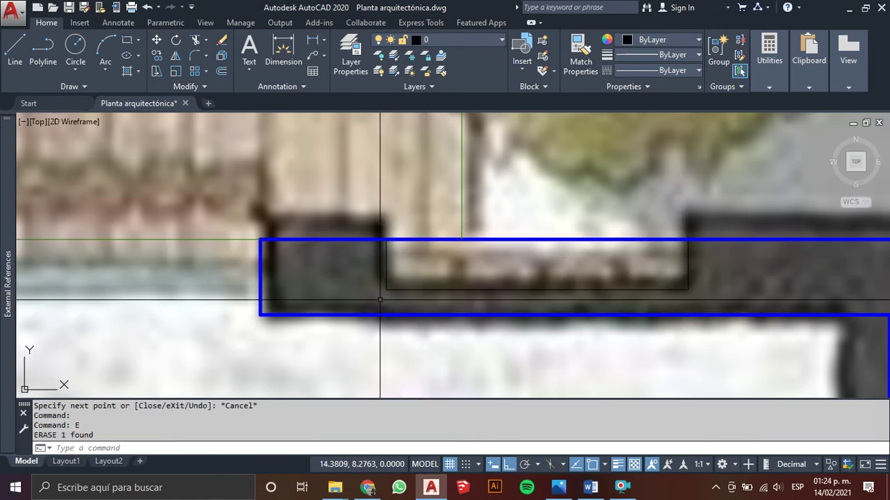
Step: Restyle the new notch line to match the blue wall using Match Properties
type("ma")
key("Return")
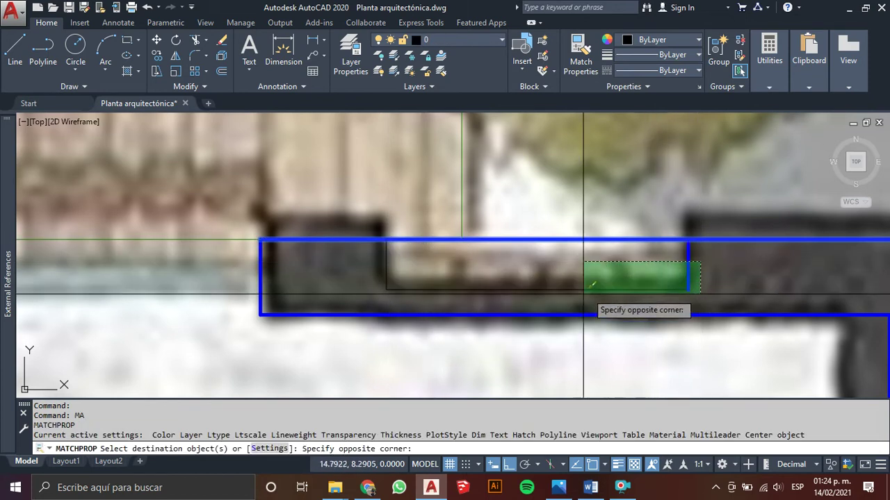
left_click(387, 291)
key("Escape")
key("Escape")
middle_click_drag(399, 281, 358, 292)
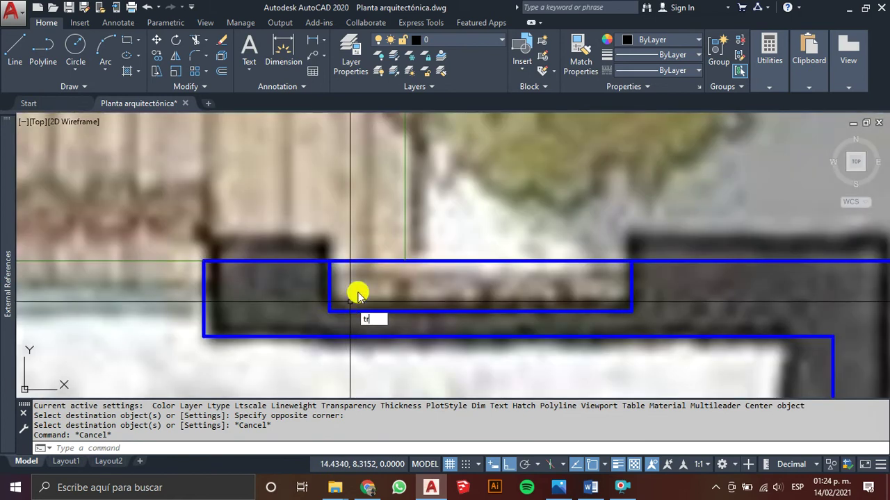
Step: Trim the wall segment lying inside the new notch
type("tr")
key("Return")
key("Return")
left_click(448, 257)
left_click(442, 262)
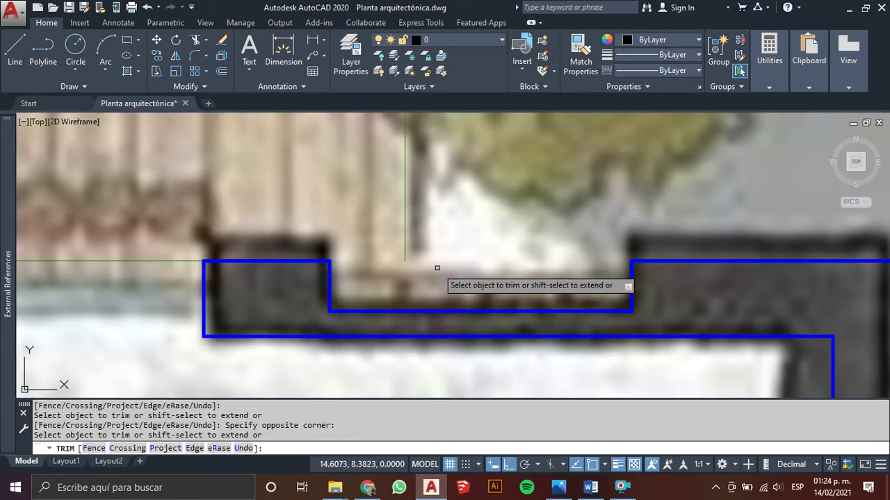
key("Escape")
scroll(486, 262, "down", 4)
type("l")
key("Return")
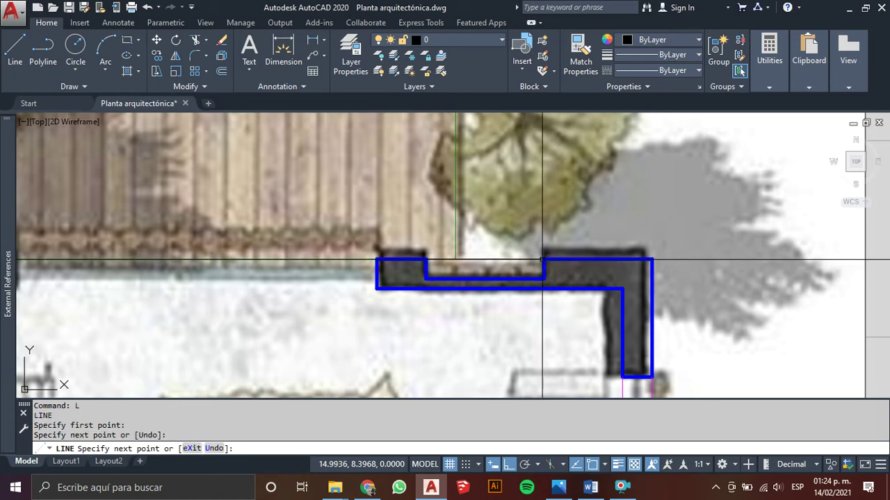
key("Escape")
scroll(529, 260, "down", 2)
Step: Make the notch's top closing line magenta with Match Properties
left_click(541, 321)
left_click(544, 327)
left_click(472, 338)
type("ma")
key("Return")
scroll(464, 243, "up", 4)
left_click(459, 217)
left_click(437, 236)
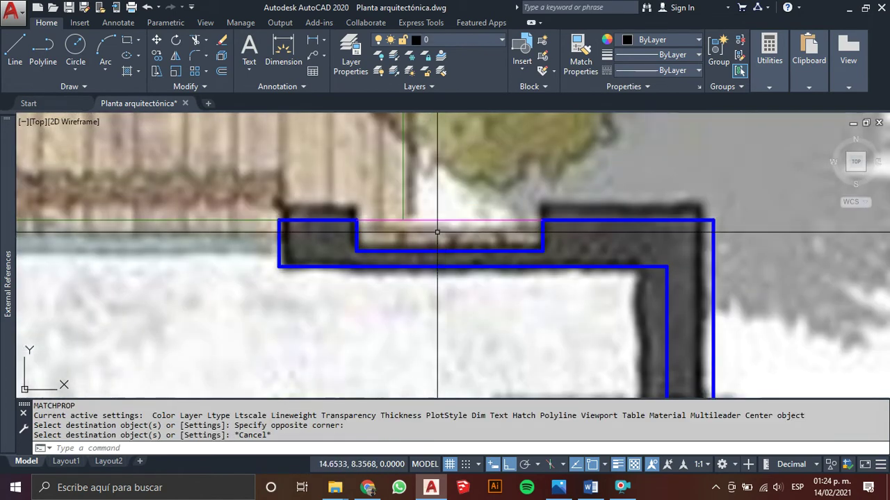
key("Escape")
scroll(438, 236, "down", 5)
scroll(477, 198, "down", 2)
scroll(516, 238, "up", 2)
Step: Pan and zoom across the traced wall plan to bring more walls and the Muro legend into view
scroll(384, 277, "down", 2)
mouse_move(411, 260)
middle_mouse_down()
mouse_move(453, 294)
mouse_move(395, 246)
middle_mouse_up()
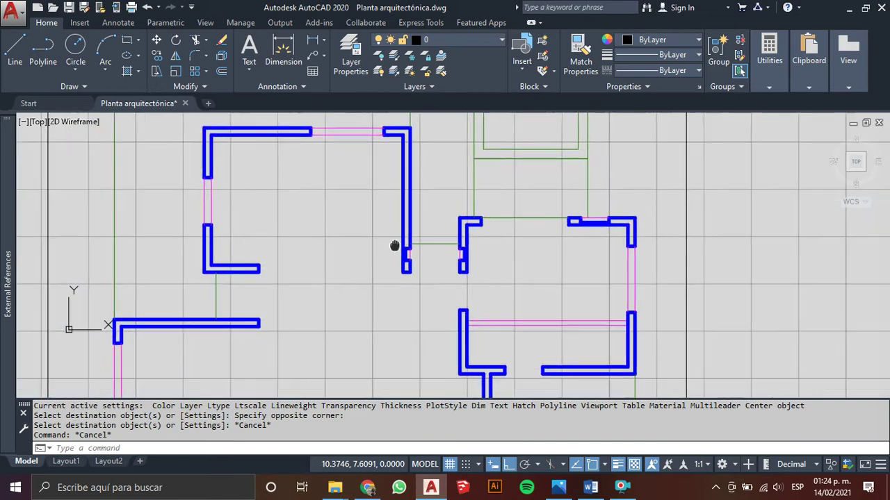
scroll(406, 224, "down", 2)
scroll(333, 202, "up", 2)
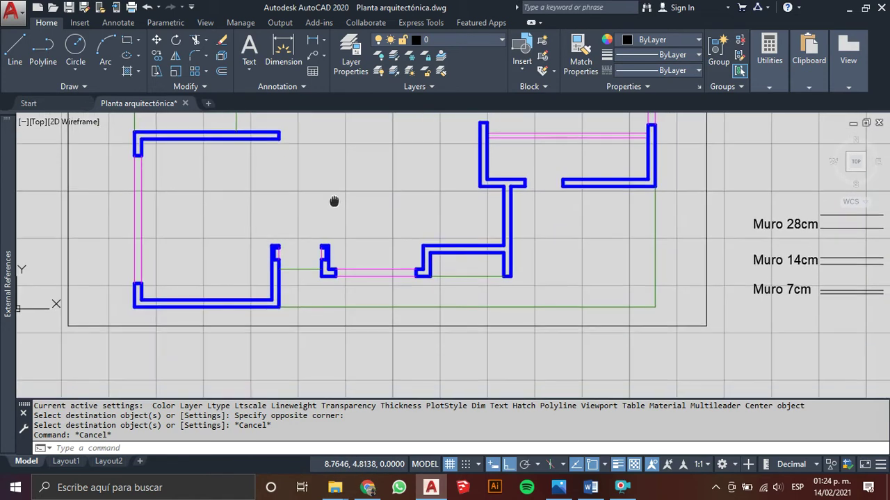
scroll(397, 248, "up", 4)
scroll(472, 215, "down", 2)
mouse_move(472, 264)
middle_mouse_down()
mouse_move(576, 228)
mouse_move(552, 176)
mouse_move(552, 221)
middle_mouse_up()
scroll(485, 214, "down", 2)
middle_click_drag(294, 231, 388, 205)
scroll(388, 205, "up", 1)
middle_click_drag(363, 304, 355, 391)
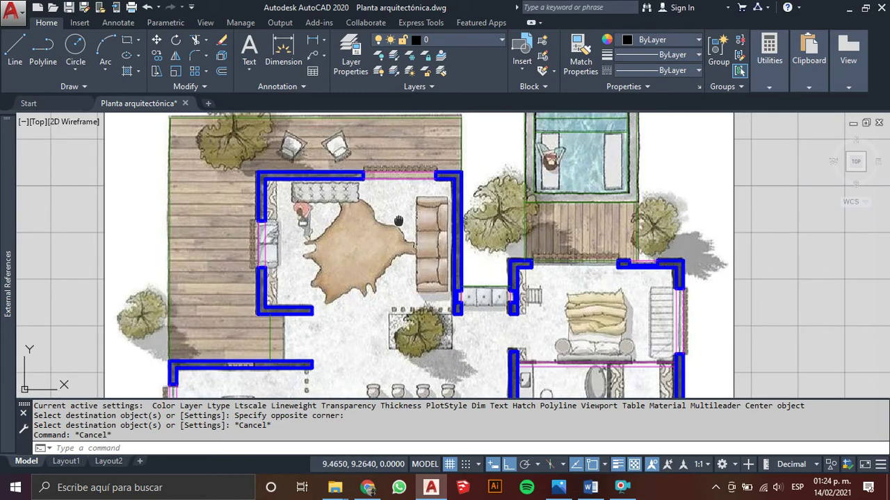
middle_click_drag(398, 221, 324, 313)
scroll(308, 280, "down", 1)
mouse_move(308, 280)
middle_mouse_down()
mouse_move(312, 217)
mouse_move(317, 238)
middle_mouse_up()
scroll(385, 231, "down", 1)
Step: Hide the reference floor-plan image and turn the drawing grid off
left_click(472, 198)
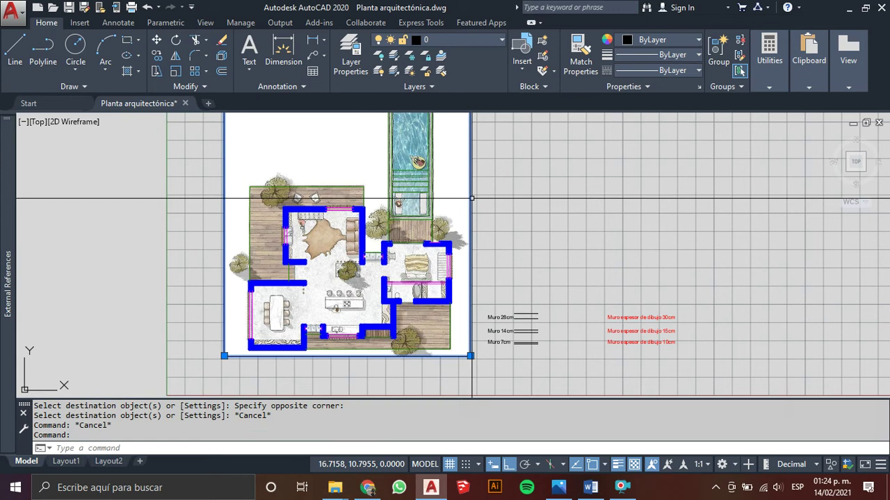
left_click(212, 66)
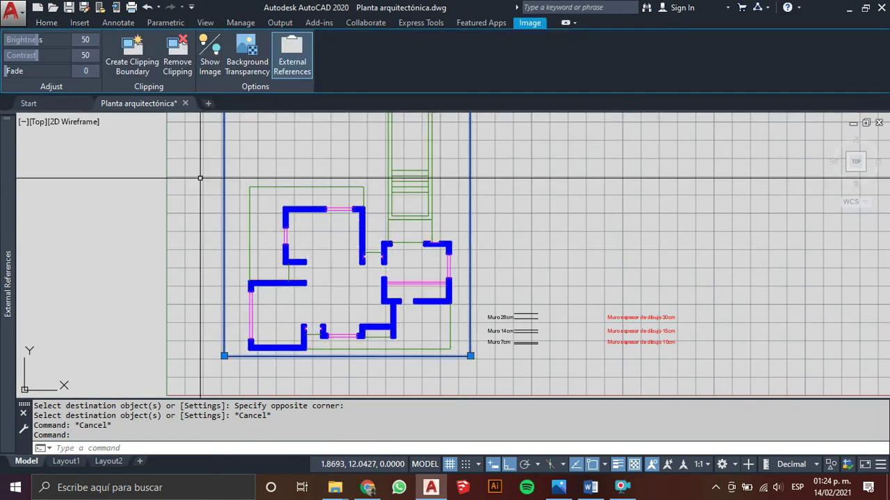
middle_click_drag(495, 259, 500, 279)
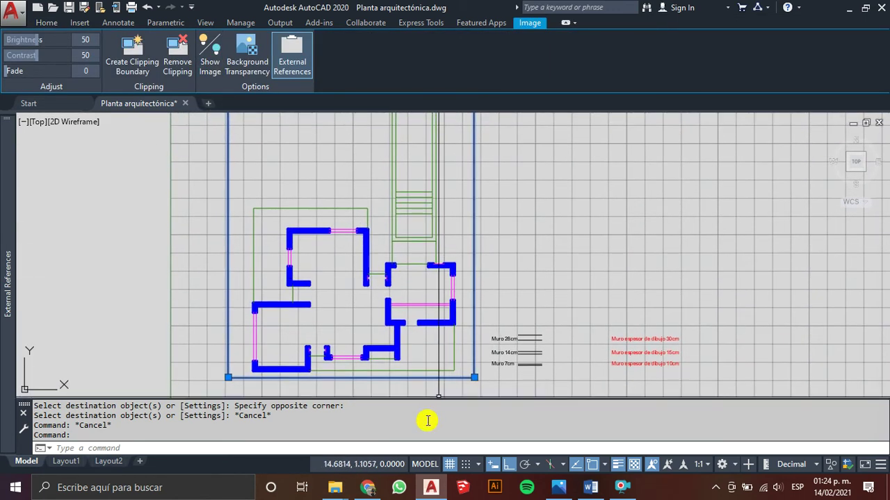
left_click(450, 464)
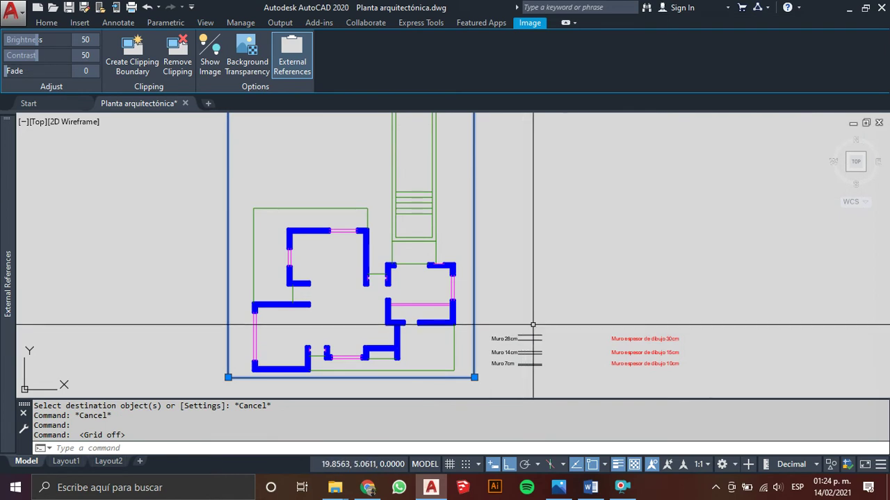
Step: Window-select the image frame, switch Show Image back on, and clear the selection
scroll(323, 312, "up", 2)
scroll(235, 252, "down", 2)
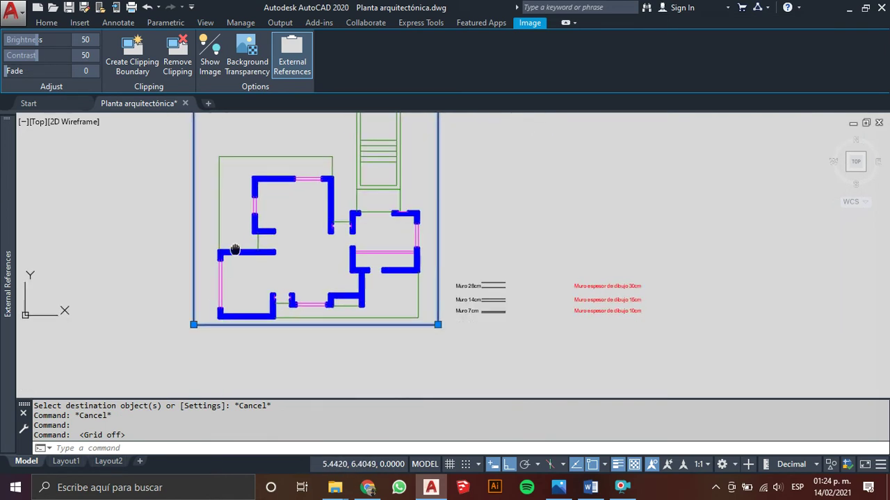
scroll(209, 278, "up", 1)
scroll(184, 303, "up", 1)
key("Escape")
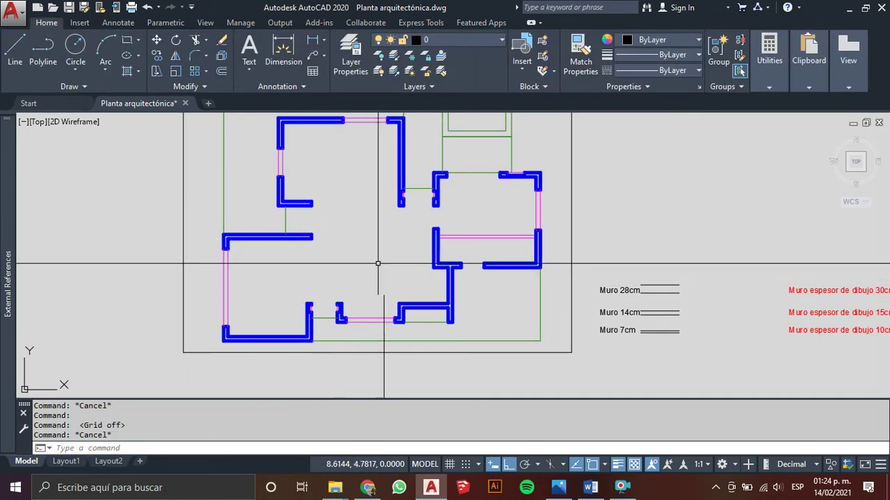
left_click(578, 164)
left_click(556, 185)
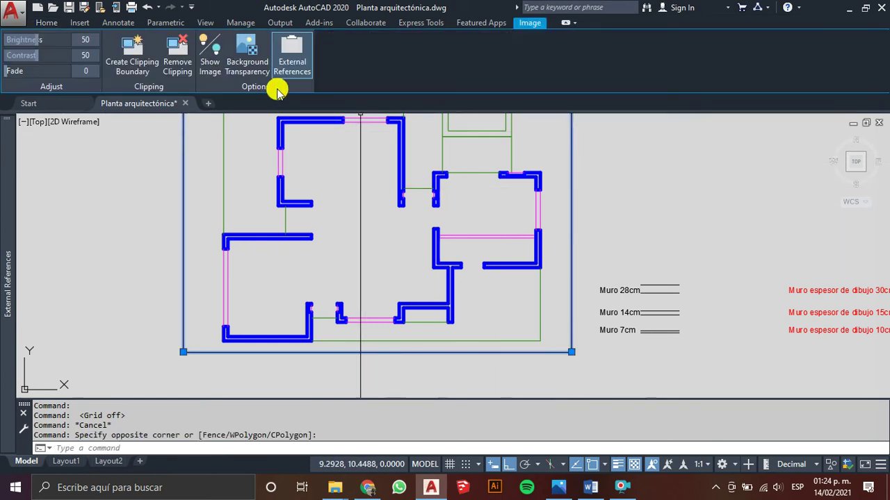
left_click(210, 55)
key("Escape")
scroll(388, 207, "up", 9)
scroll(376, 208, "down", 3)
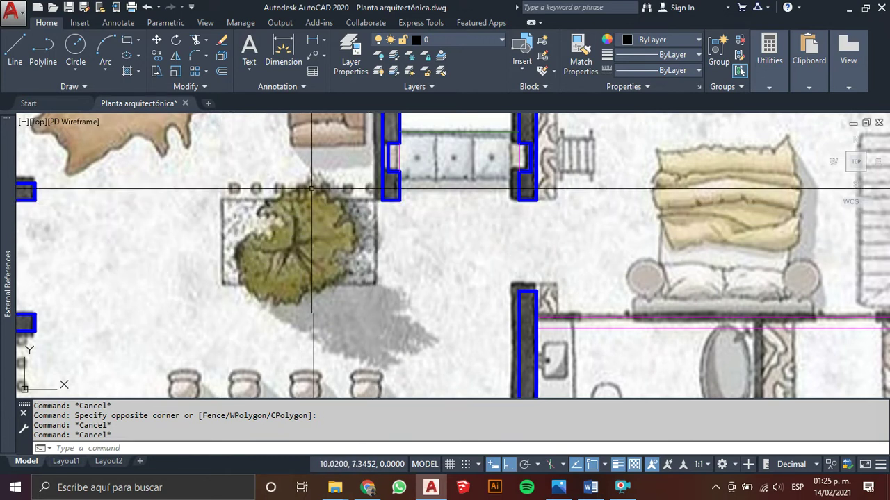
Step: Draw the tree planter outline from the wall corner with sides 0.75, 1.4 and 0.75
scroll(355, 203, "up", 4)
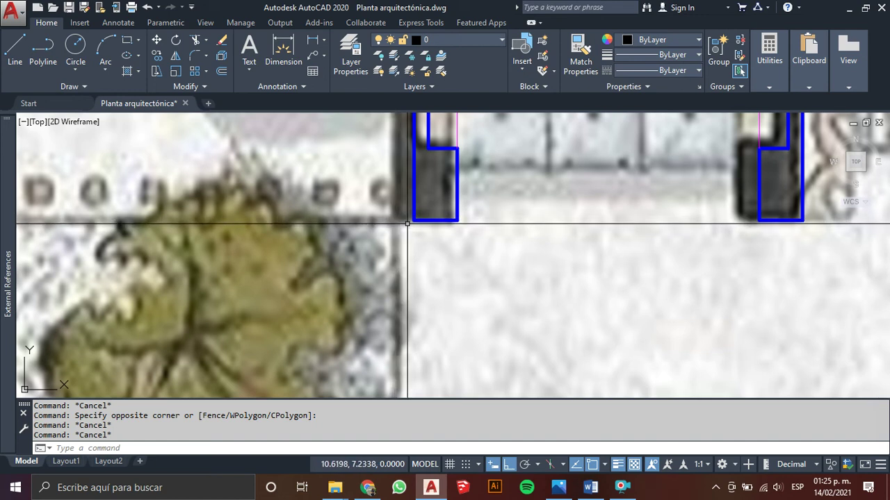
type("l")
key("Return")
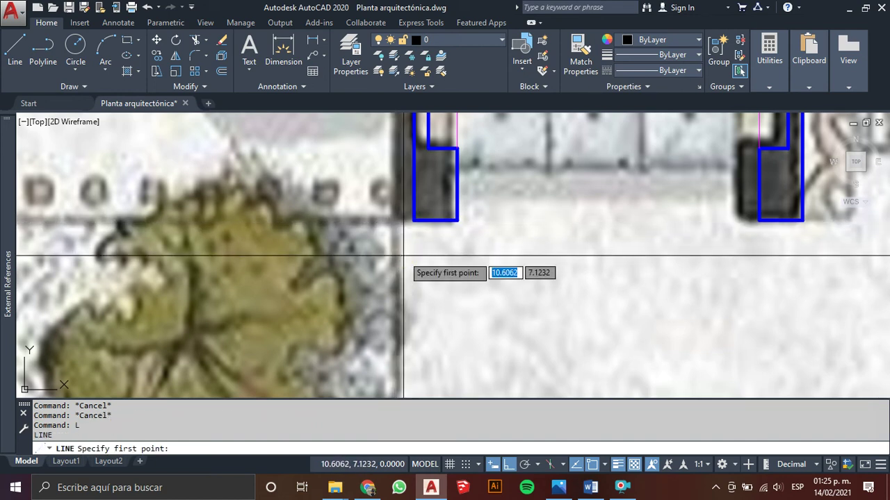
left_click(415, 221)
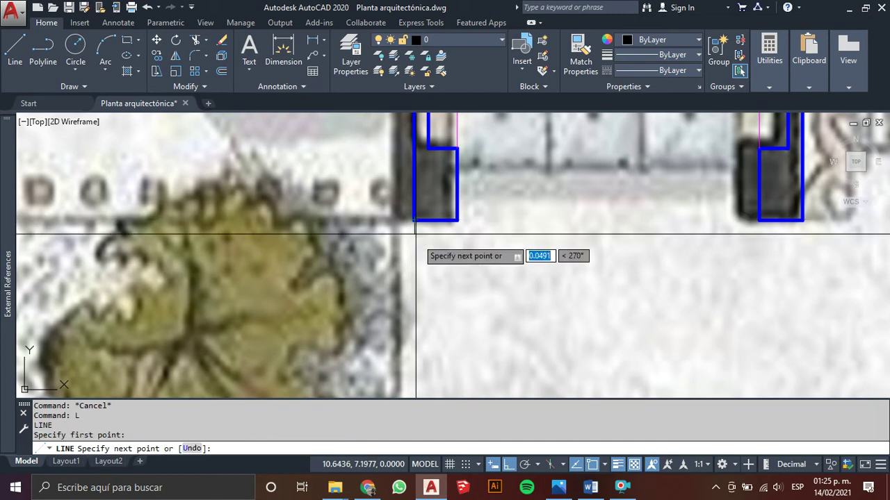
scroll(416, 240, "down", 3)
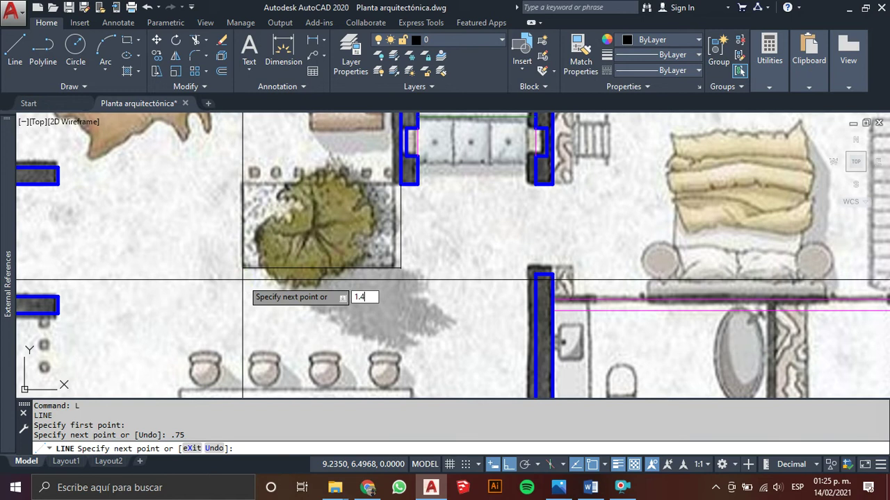
key("Return")
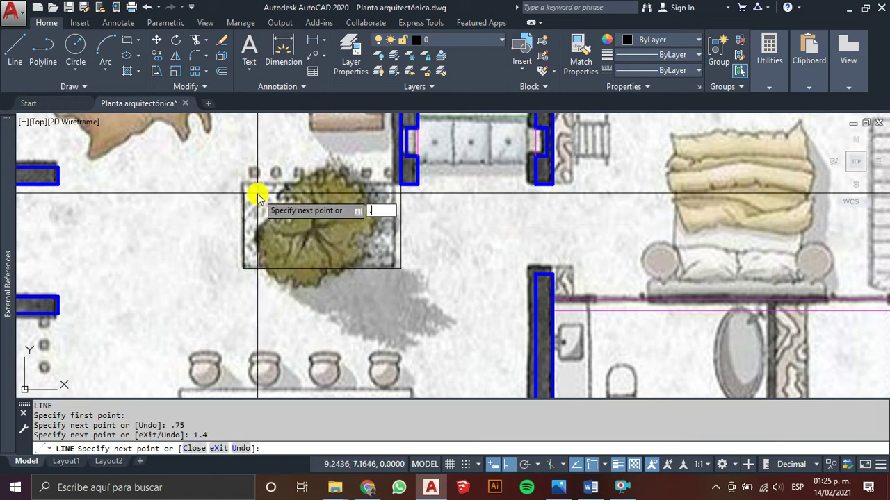
type("75")
key("Return")
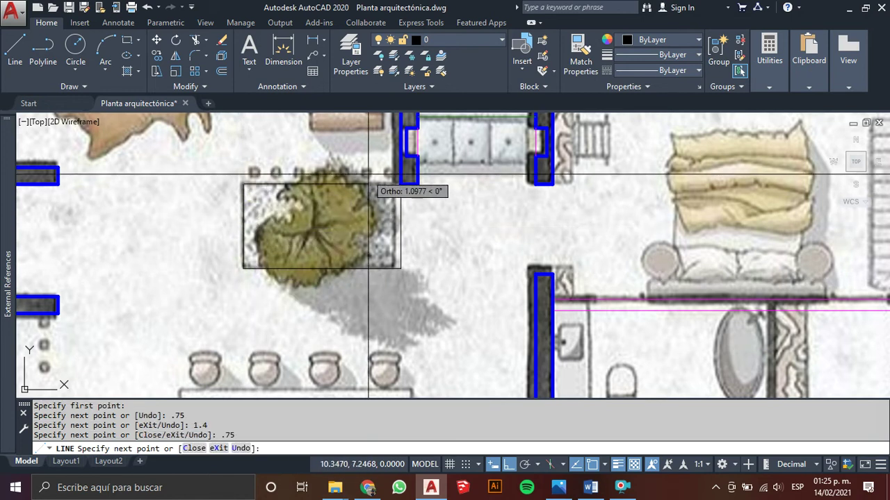
key("Escape")
Step: Select the green level line between the walls
scroll(400, 184, "down", 3)
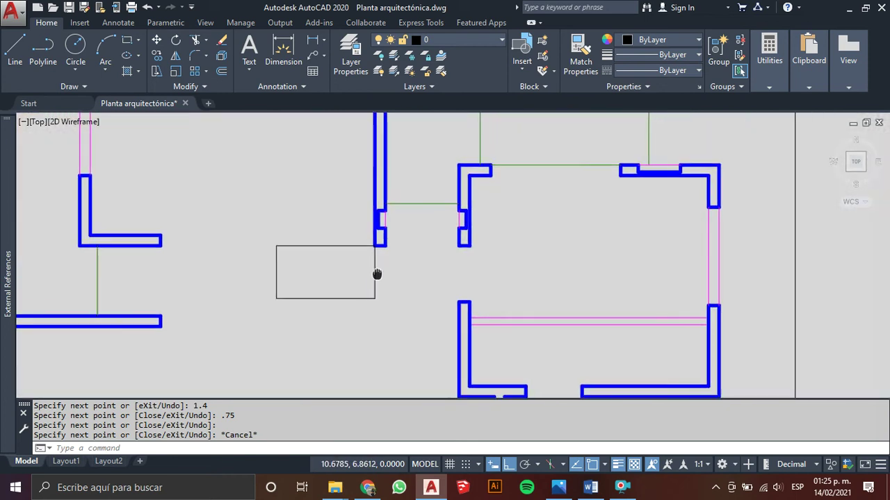
left_click(423, 204)
left_click(421, 197)
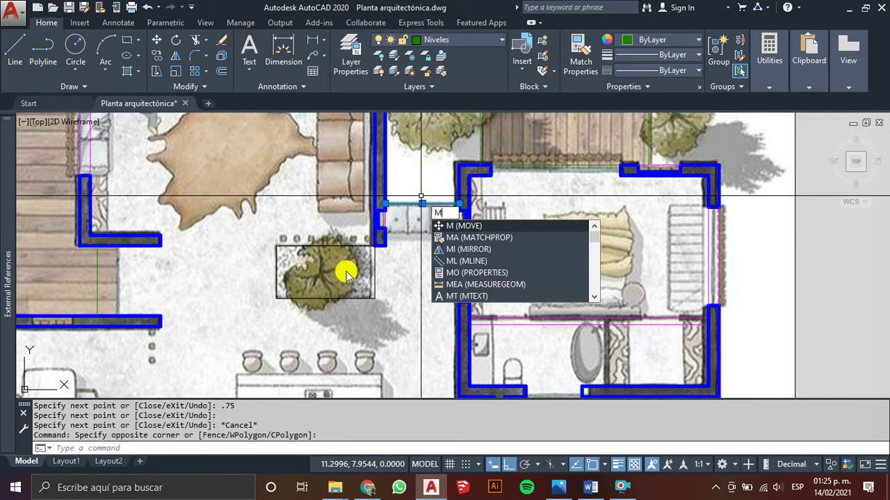
Step: Use MATCHPROP to give the planter lines the green level line's Niveles properties
type("a")
key("Return")
left_click(372, 268)
left_click(348, 319)
left_click(327, 280)
left_click(268, 228)
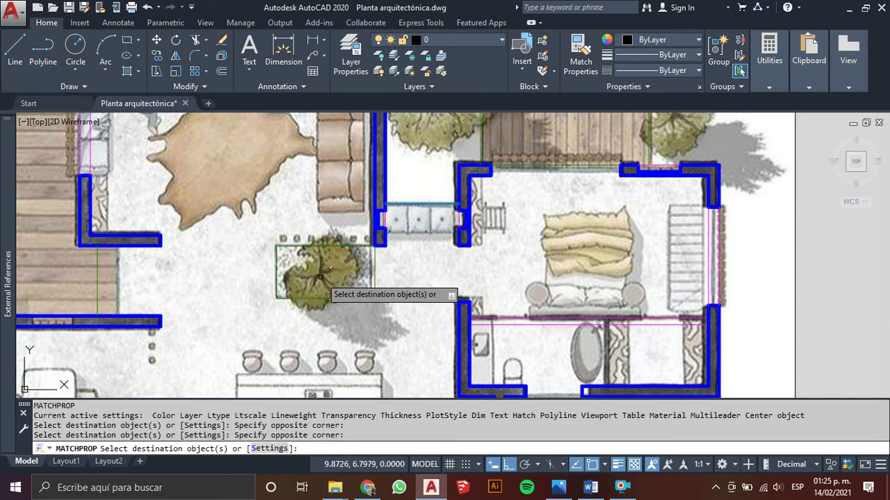
scroll(294, 280, "down", 2)
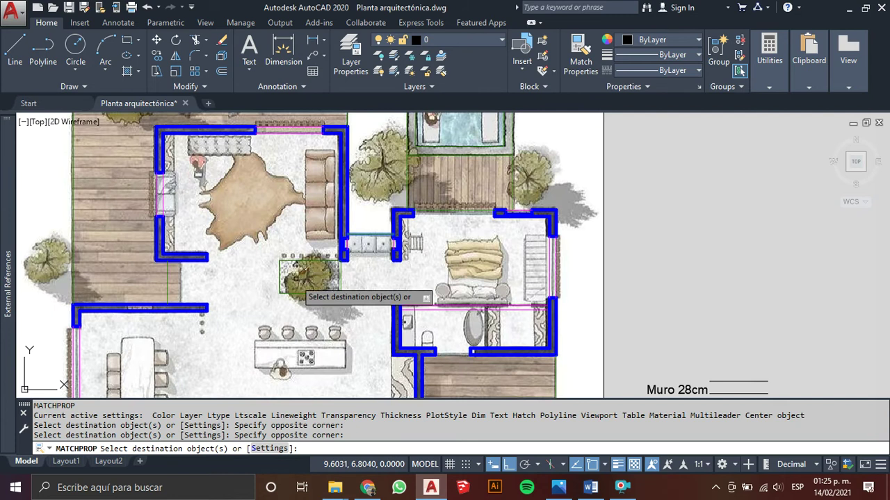
key("Escape")
key("Escape")
Step: Pan and zoom the view to centre on the bathroom walls
scroll(297, 280, "up", 5)
middle_click_drag(299, 279, 289, 275)
scroll(335, 253, "down", 4)
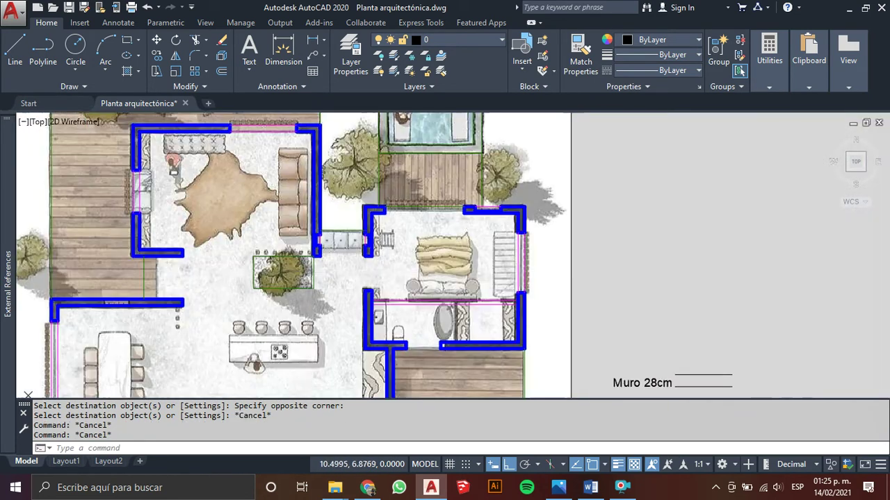
scroll(337, 274, "up", 3)
scroll(389, 268, "down", 1)
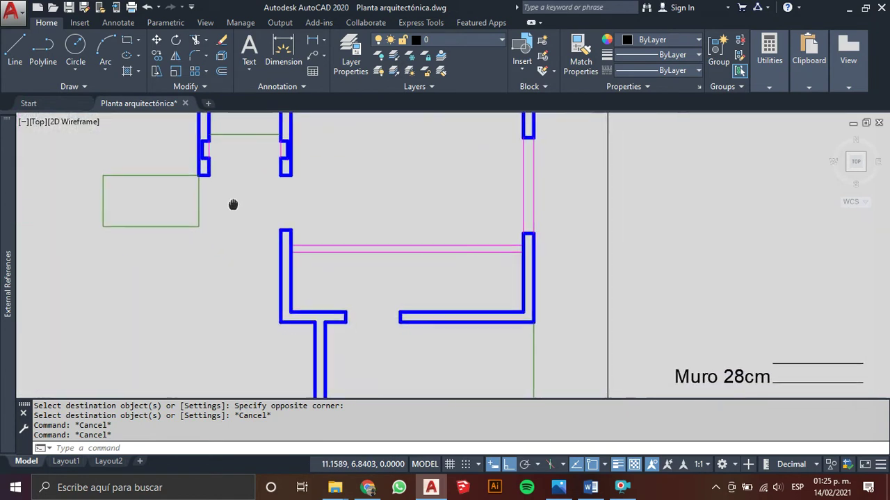
scroll(413, 264, "up", 4)
scroll(417, 257, "down", 4)
mouse_move(403, 244)
middle_mouse_down()
mouse_move(359, 189)
mouse_move(373, 214)
middle_mouse_up()
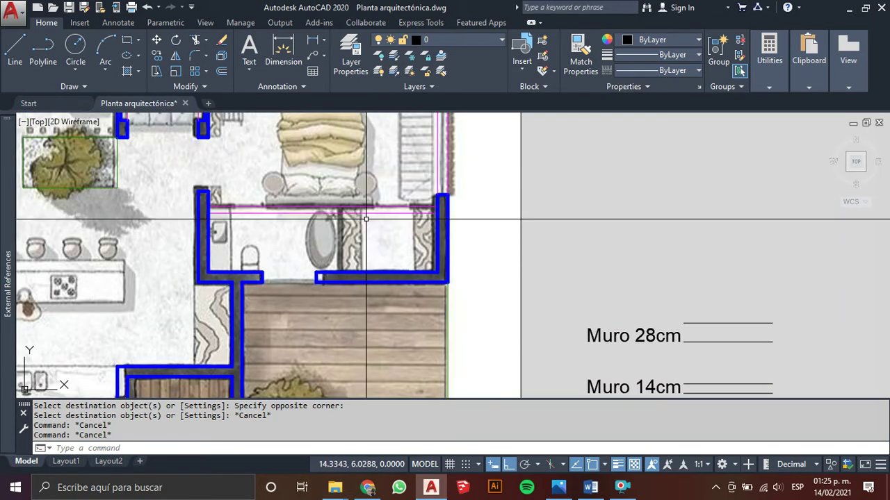
scroll(436, 231, "up", 2)
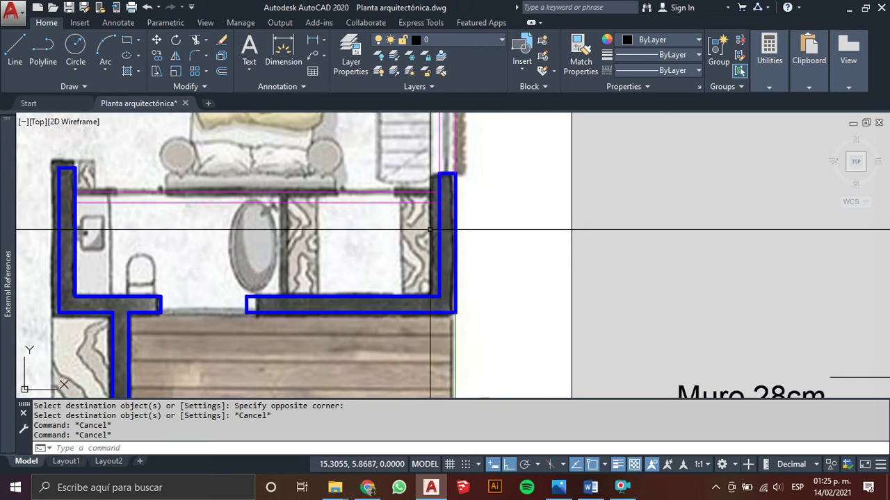
middle_click_drag(291, 210, 300, 282)
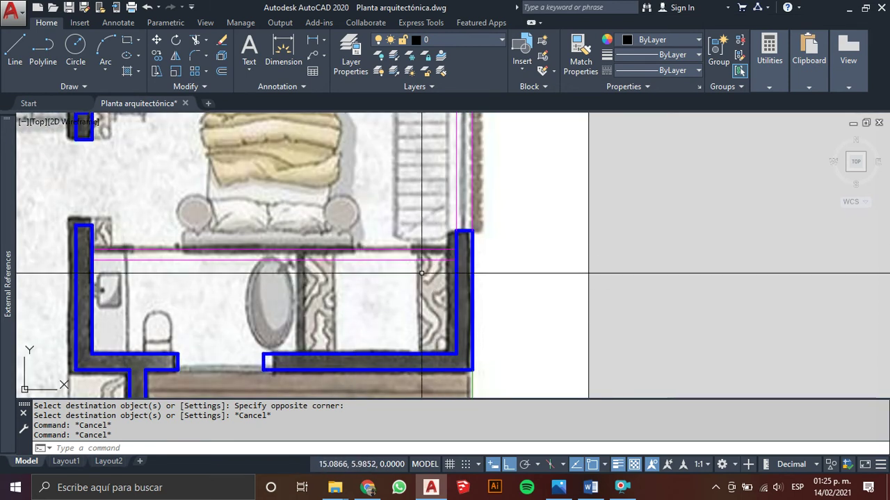
scroll(318, 278, "down", 2)
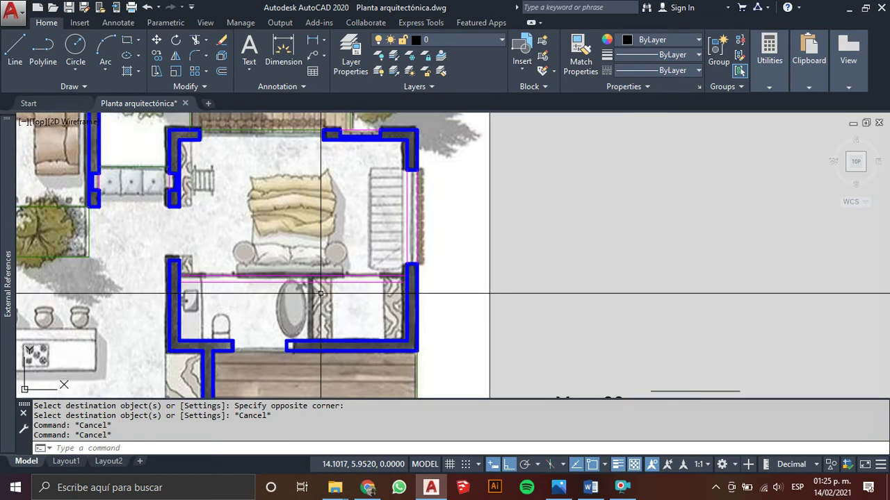
key("Escape")
key("Escape")
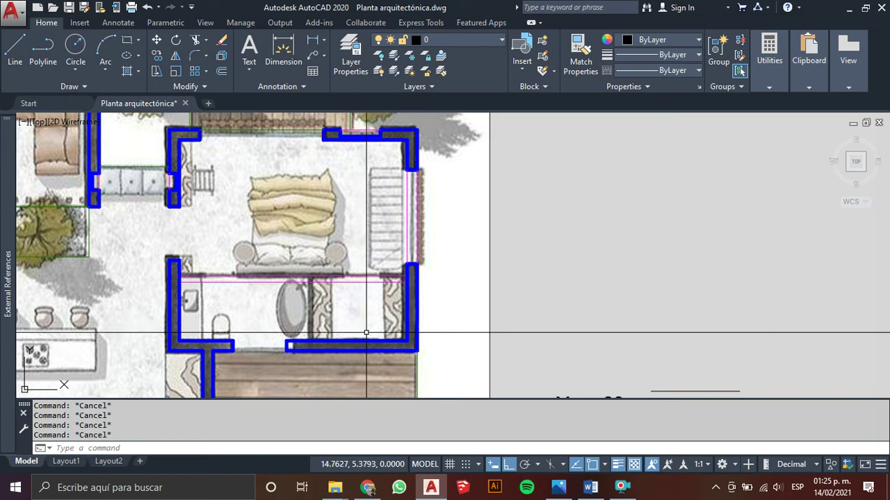
middle_click_drag(358, 322, 388, 290)
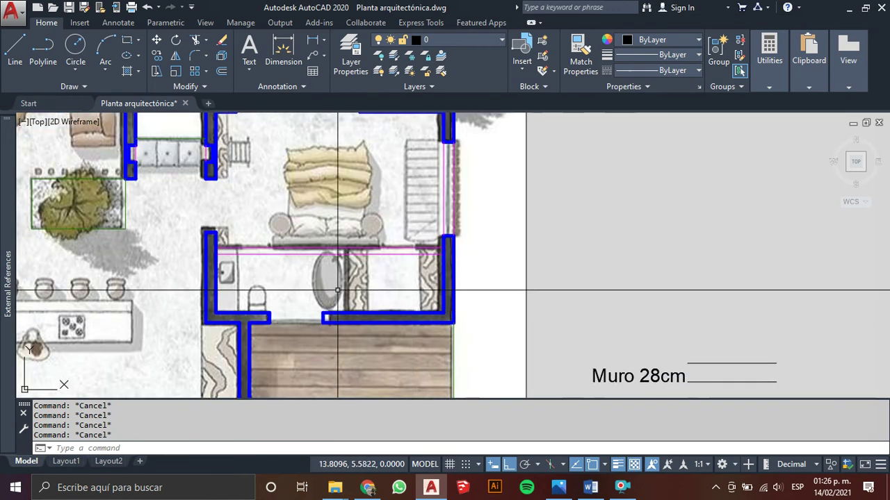
scroll(338, 291, "up", 2)
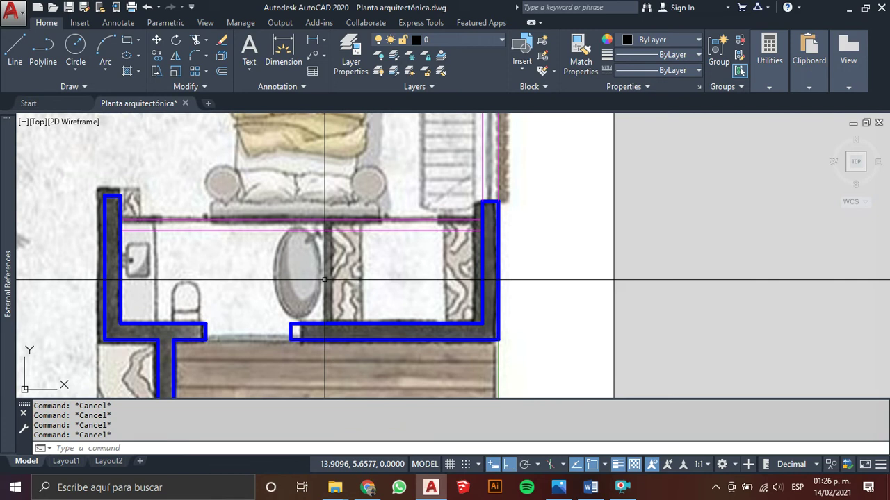
type("L")
key("Return")
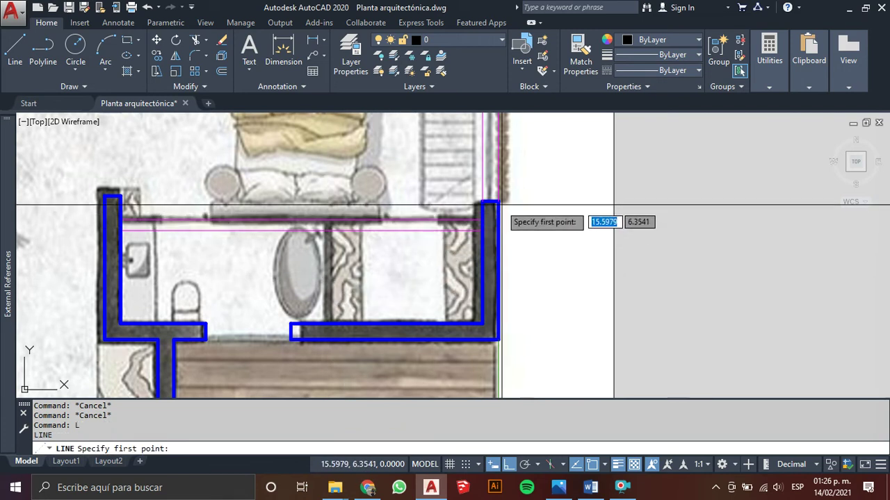
Step: Draw a 1.4 line left from the bathroom wall's upper corner with a short downward leg
left_click(483, 201)
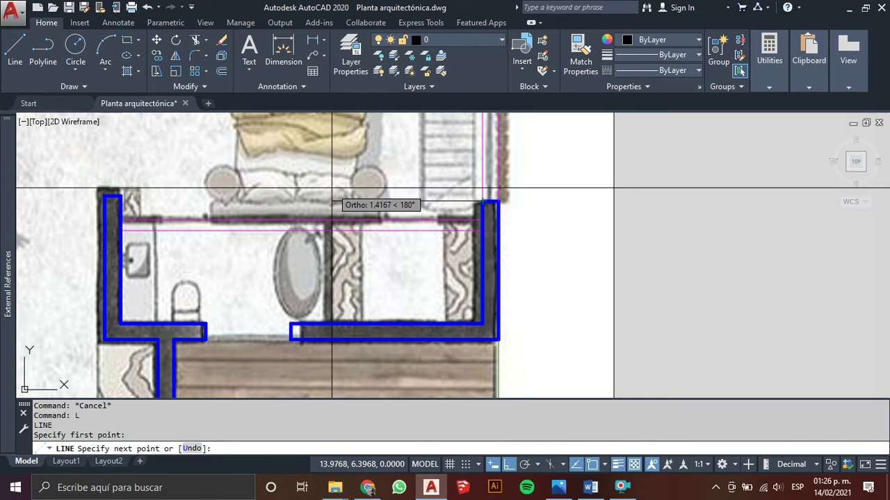
type("1.4")
key("Return")
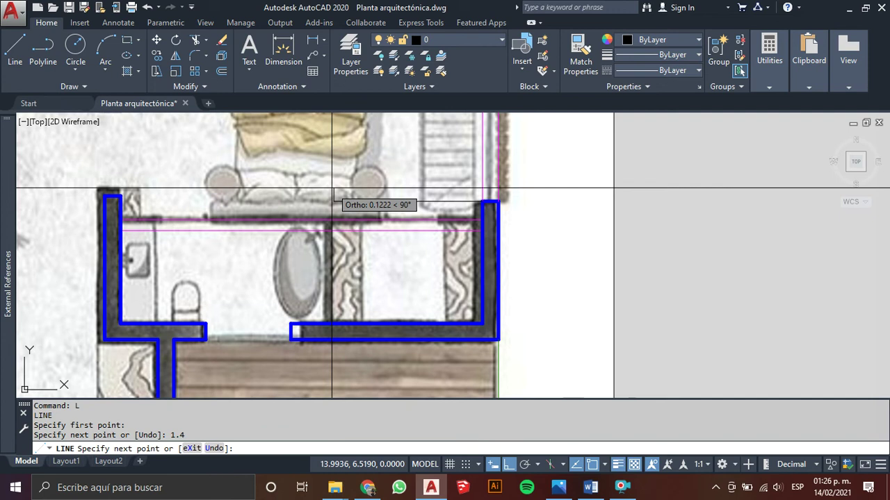
scroll(333, 193, "up", 5)
scroll(327, 229, "down", 2)
scroll(319, 230, "down", 3)
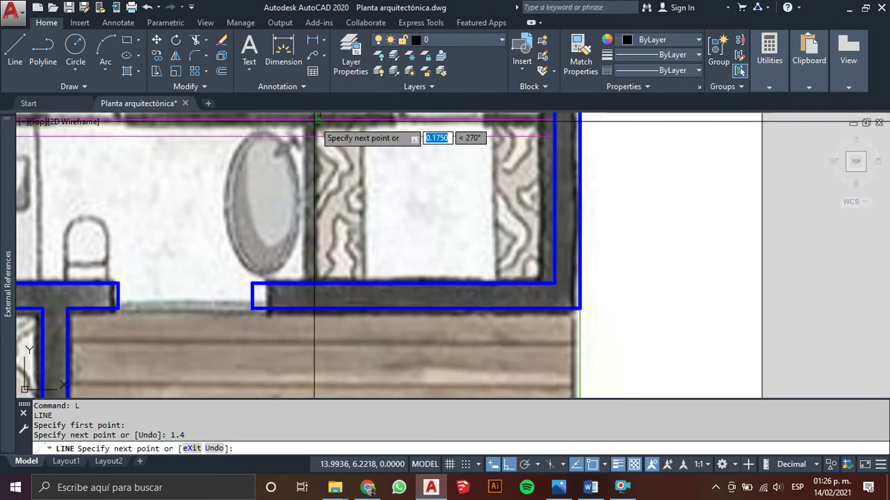
left_click(319, 254)
key("Escape")
key("Escape")
Step: Offset the new short line 0.1 to the left
middle_click_drag(333, 216, 340, 239)
type("O")
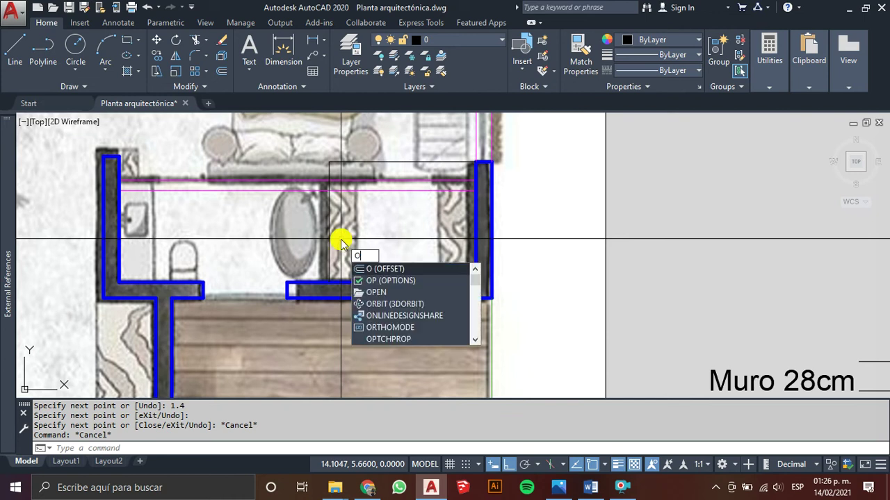
key("Return")
type(".1")
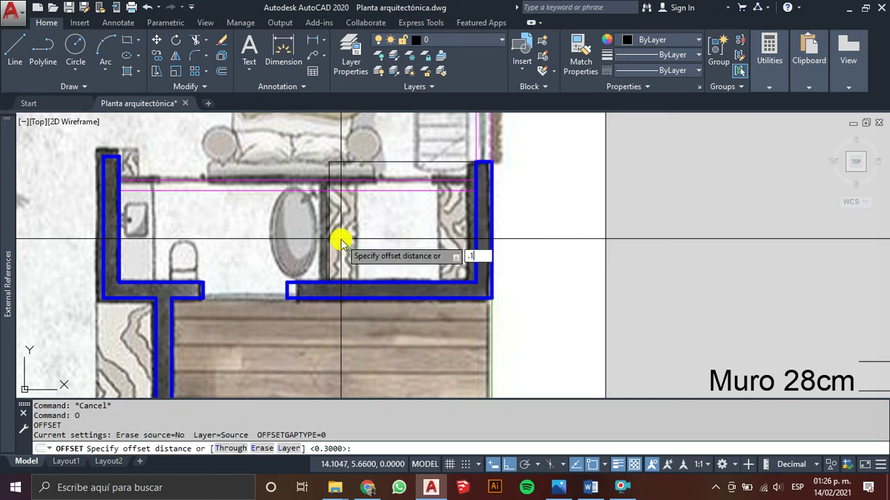
key("Return")
left_click(326, 240)
left_click(306, 243)
key("Escape")
key("Escape")
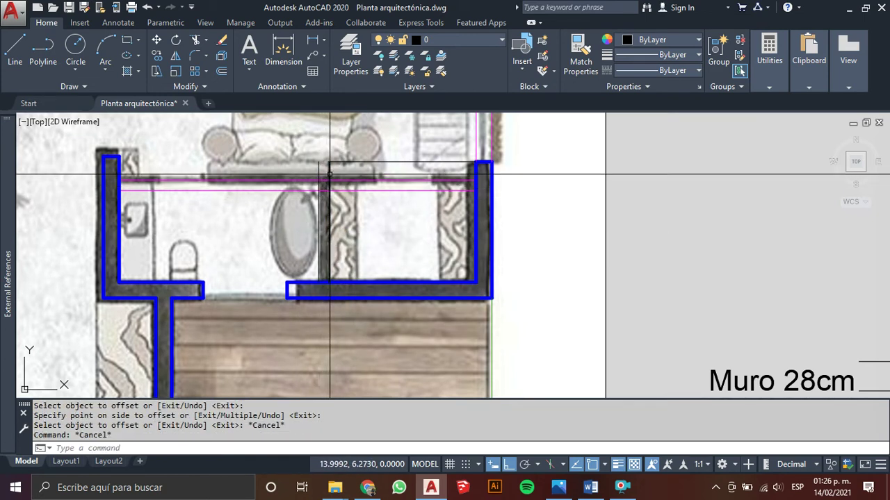
Step: Erase the extra line along the bathroom's top edge
middle_click_drag(330, 174, 333, 222)
left_click(351, 209)
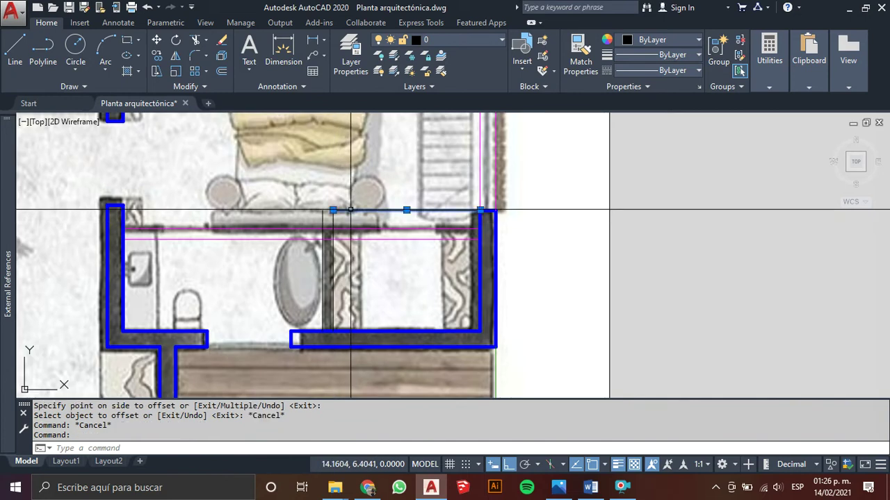
type("e")
key("Return")
Step: Trim the vertical lines and wall lines between the magenta lines
scroll(351, 209, "up", 4)
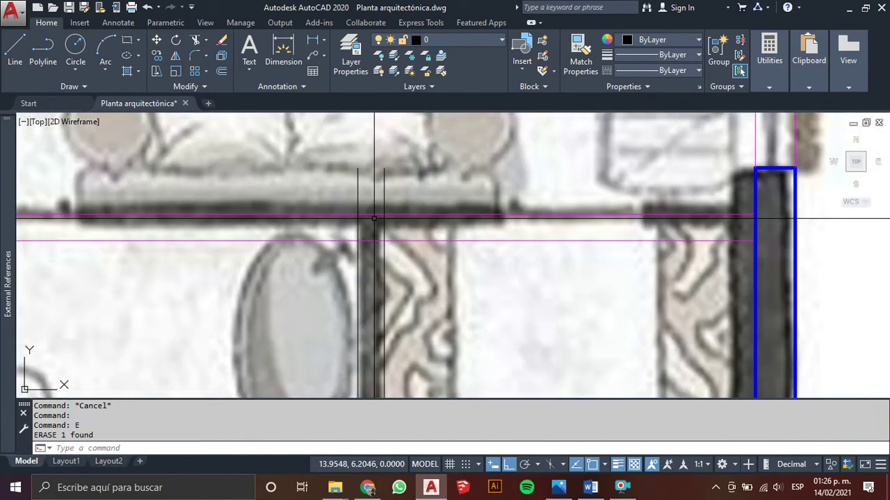
key("Return")
left_click(393, 175)
left_click(346, 195)
left_click(358, 224)
left_click(373, 224)
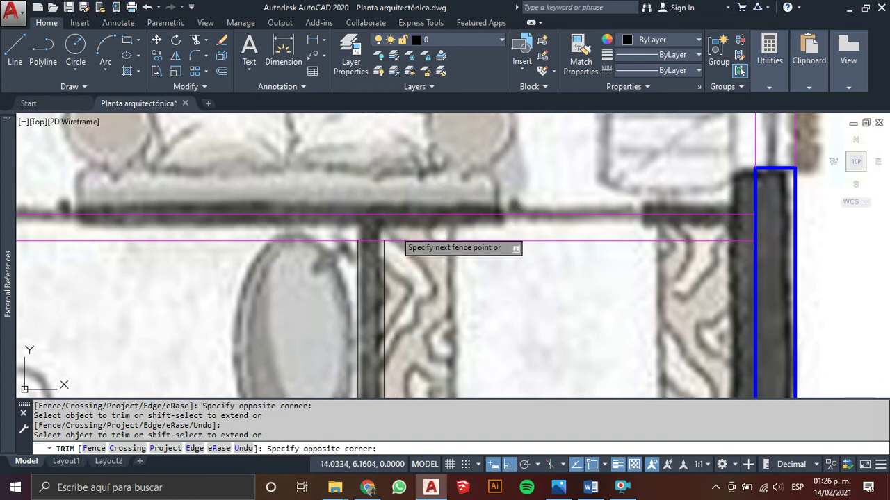
left_click(391, 233)
key("Escape")
key("Escape")
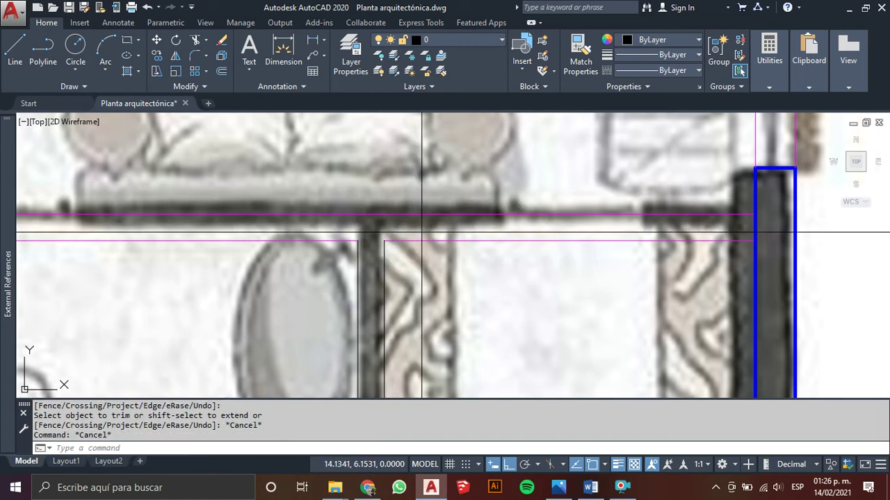
Step: Select the horizontal line across the wall and start MATCHPROP, then cancel it
left_click(410, 242)
left_click(410, 255)
type("a")
key("Return")
left_click(387, 249)
key("Escape")
scroll(308, 298, "down", 5)
Step: Trial-trim the wall segment between the magenta lines, then undo that trim
middle_click_drag(156, 253, 359, 237)
scroll(423, 229, "up", 3)
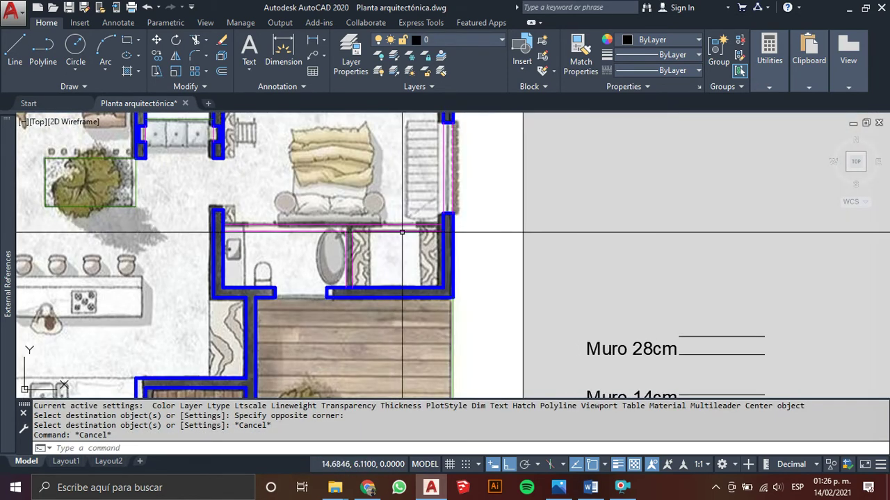
scroll(423, 228, "up", 3)
scroll(425, 239, "up", 4)
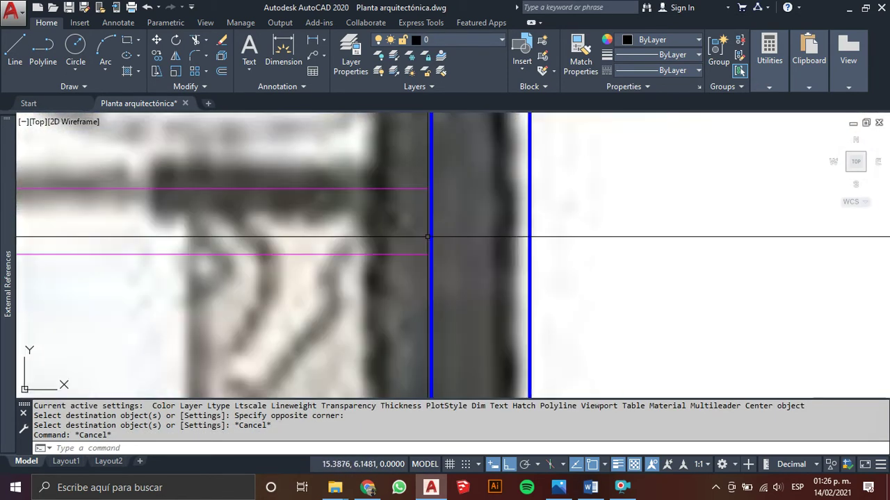
type("tr")
key("Return")
left_click(438, 233)
left_click(408, 242)
scroll(393, 257, "down", 6)
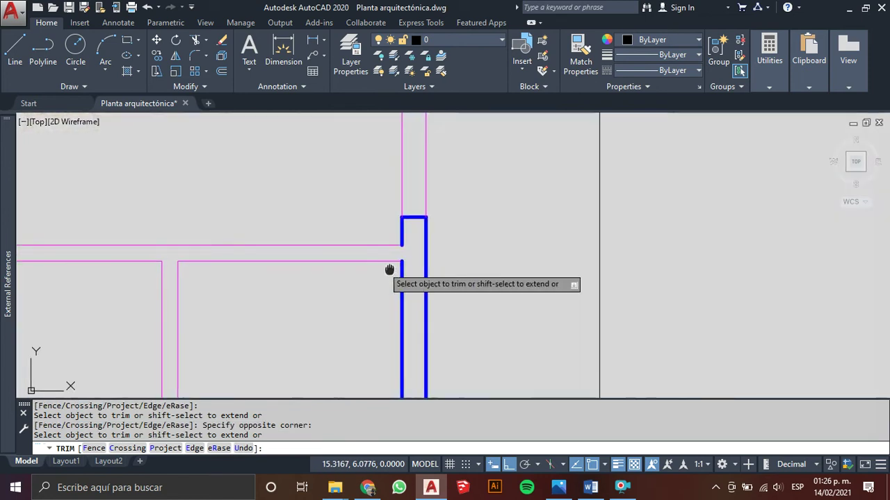
key("Escape")
key("ctrl+z")
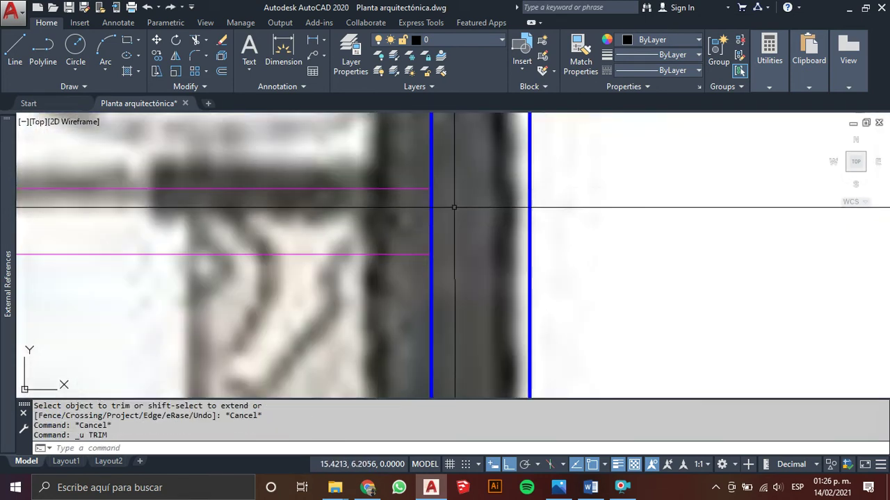
scroll(460, 189, "down", 4)
scroll(462, 186, "down", 3)
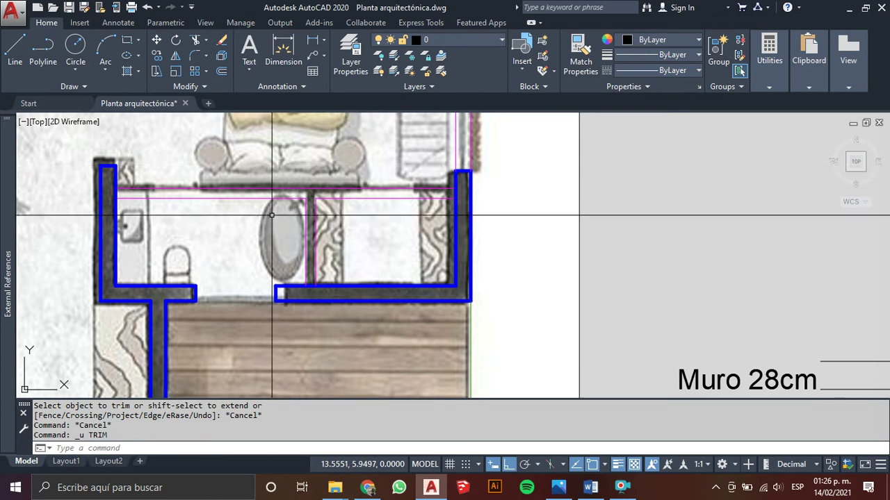
Step: Start a crossing selection over the bathroom wall, then cancel it
left_click(340, 171)
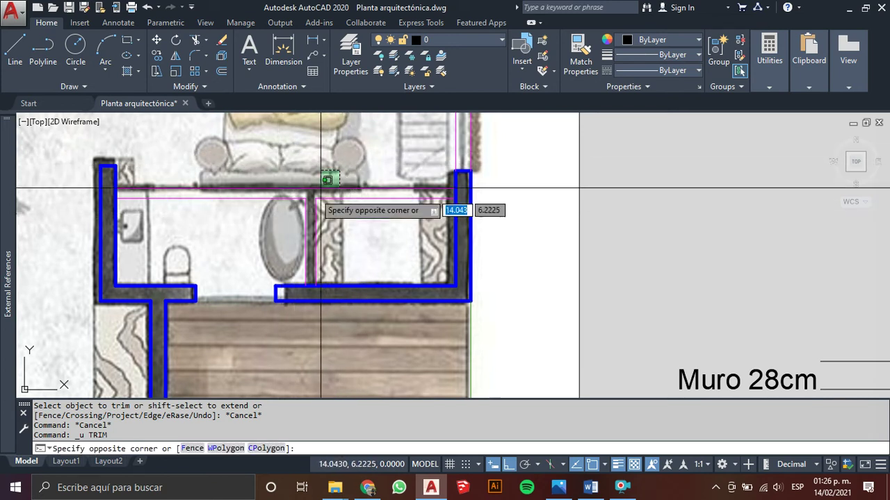
key("Escape")
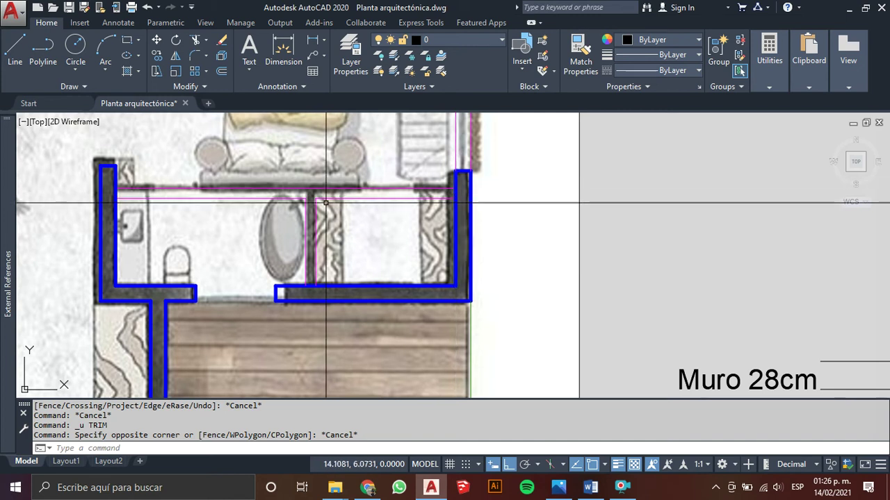
scroll(277, 248, "down", 2)
scroll(277, 249, "down", 2)
middle_click_drag(277, 248, 453, 248)
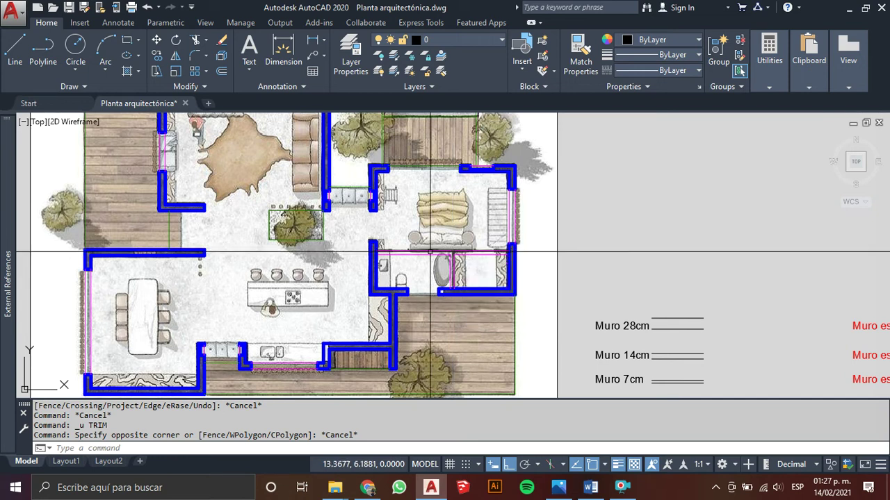
mouse_move(361, 258)
middle_mouse_down()
mouse_move(363, 288)
mouse_move(412, 308)
middle_mouse_up()
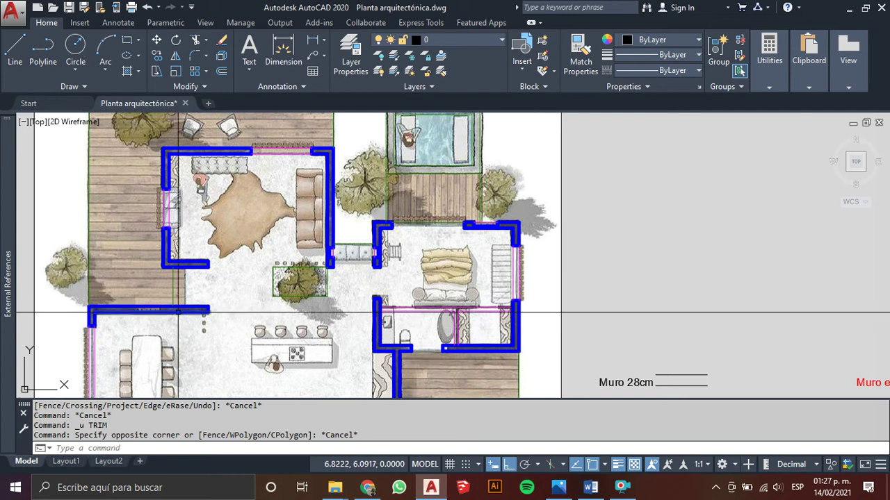
scroll(294, 325, "up", 2)
scroll(169, 254, "up", 4)
middle_click_drag(169, 254, 318, 220)
scroll(318, 220, "down", 3)
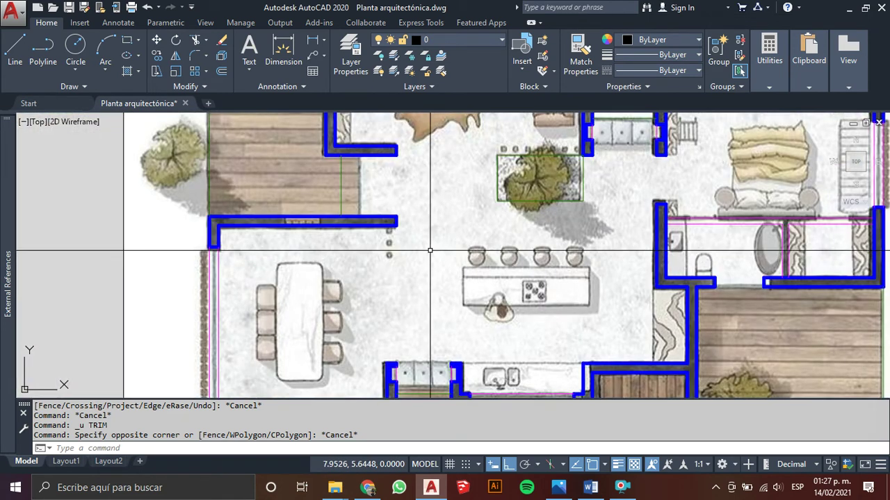
scroll(600, 240, "down", 2)
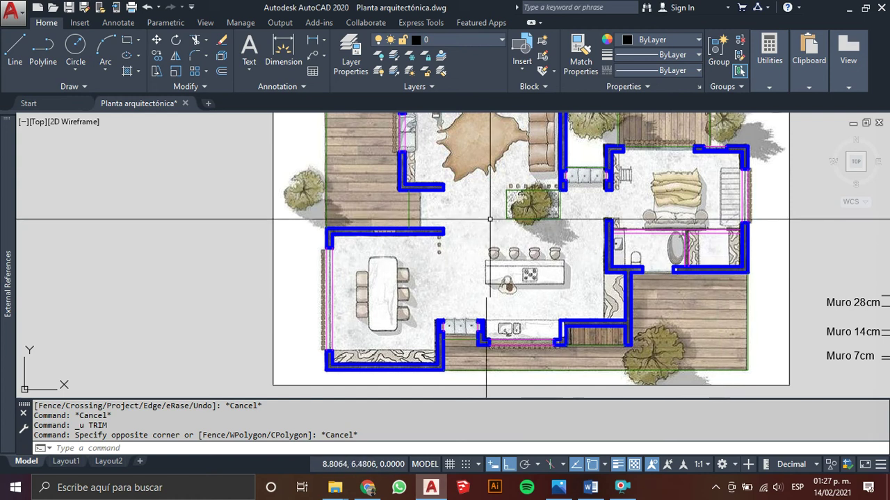
scroll(324, 258, "up", 4)
scroll(339, 292, "down", 1)
scroll(339, 292, "down", 1)
middle_click_drag(339, 278, 340, 306)
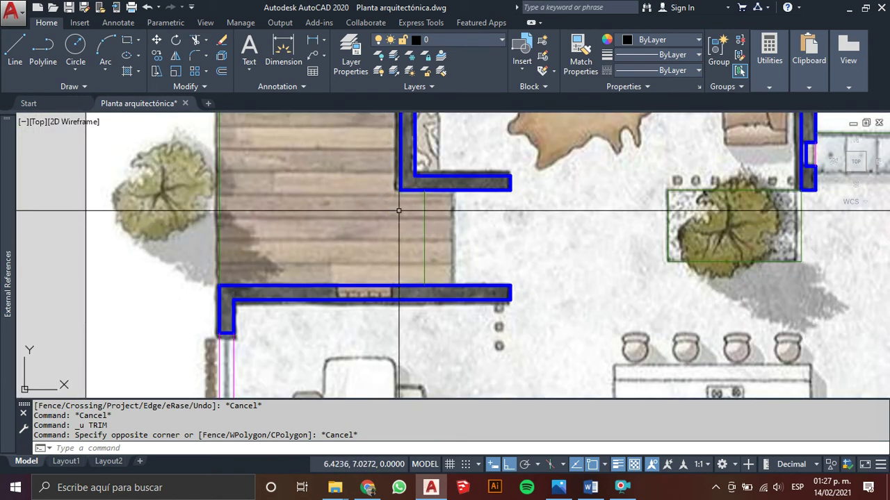
Step: Draw a vertical helper line from the upper wall corner down to the lower wall, plus a 0.1-unit segment
type("L")
key("Return")
left_click(401, 189)
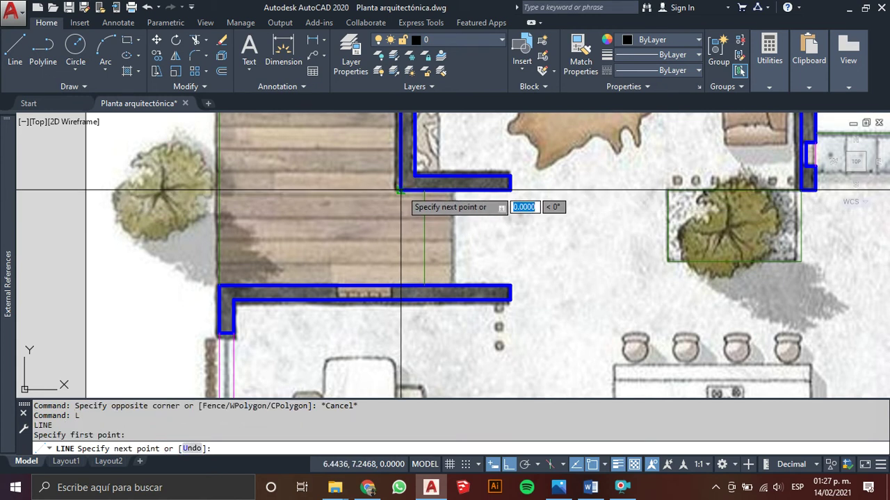
scroll(401, 285, "up", 2)
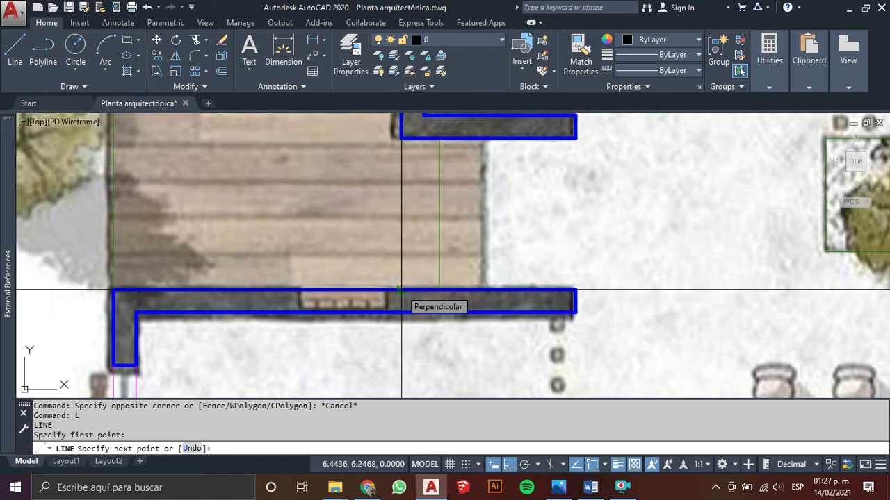
left_click(401, 290)
scroll(400, 298, "up", 2)
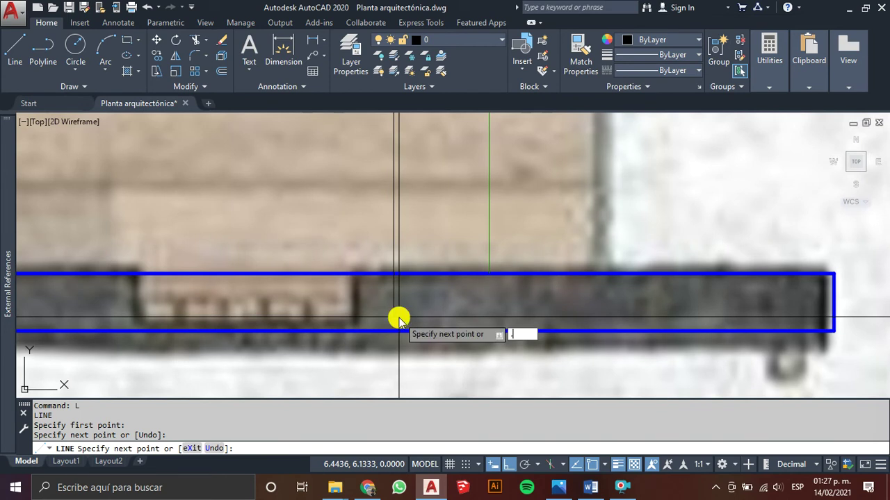
type("1")
key("Return")
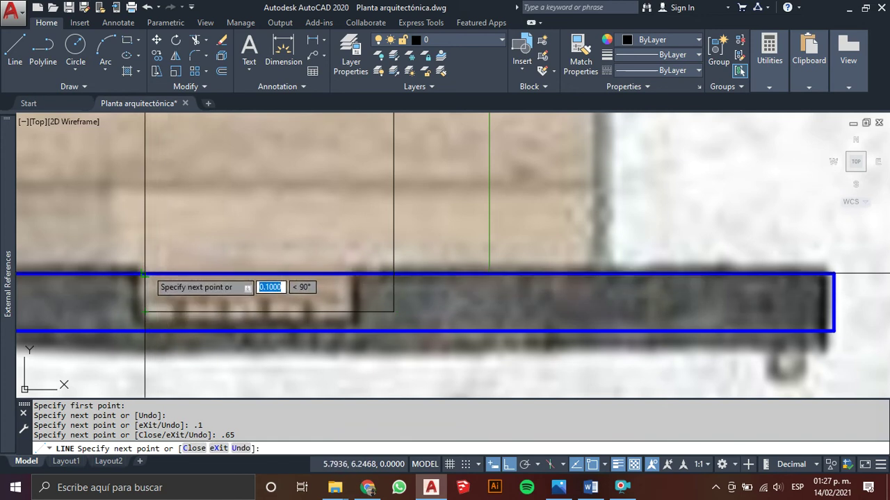
key("Escape")
Step: Erase the stray vertical helper line with a window selection
left_click(423, 212)
left_click(367, 229)
type("e")
key("Return")
scroll(383, 246, "down", 2)
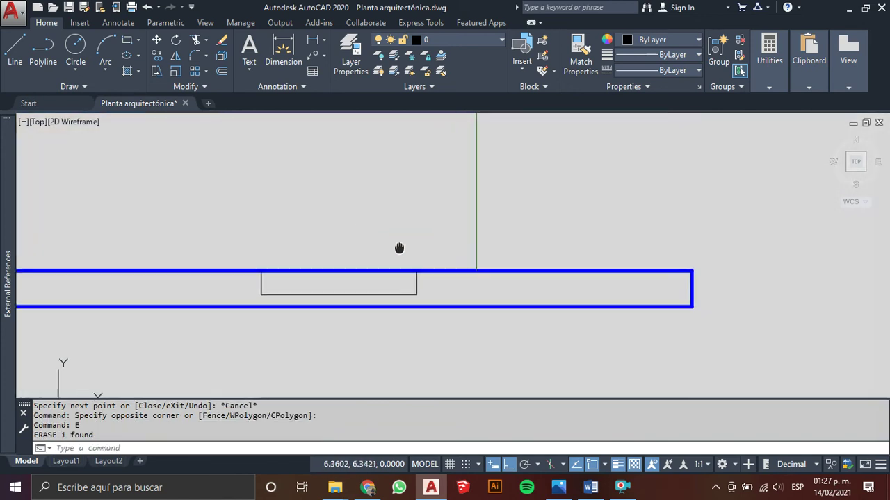
Step: Trim the dining room's top wall line between the notch edges
type("tr")
key("Return")
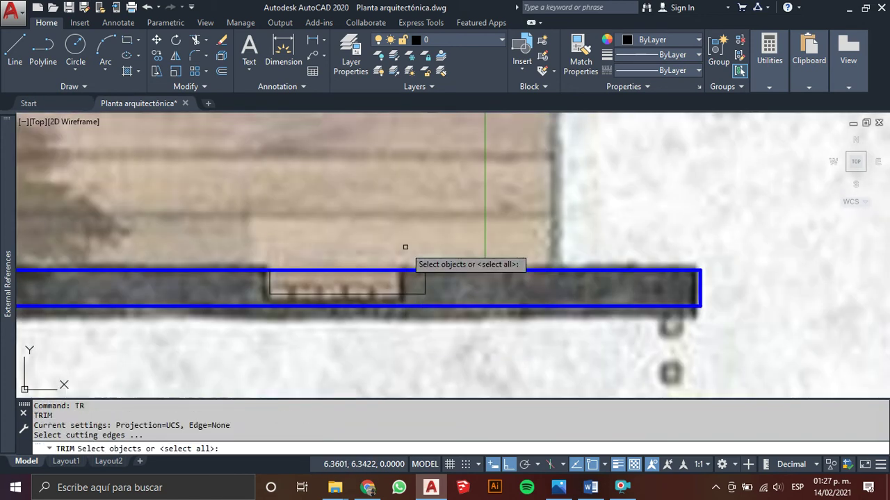
key("Return")
left_click(402, 274)
left_click(386, 251)
key("Escape")
key("Escape")
Step: Match the notch segment's properties to the blue wall outline
left_click(445, 277)
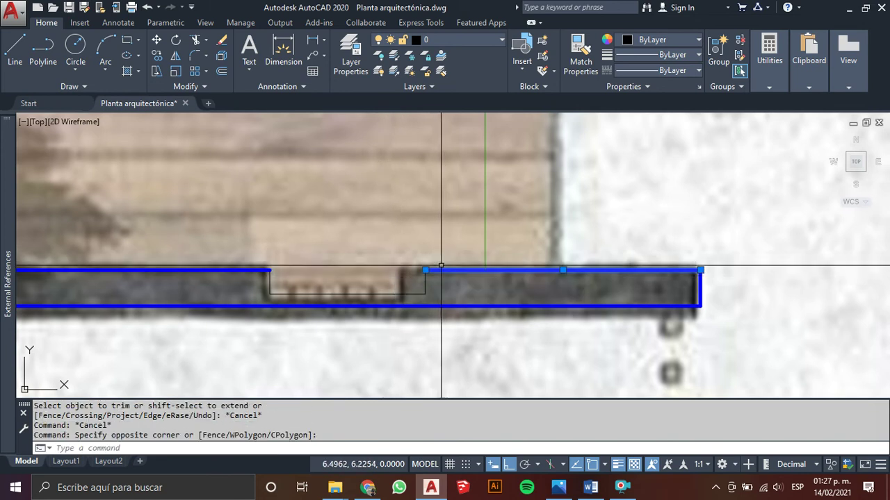
left_click(437, 262)
type("ma")
key("Return")
left_click(441, 249)
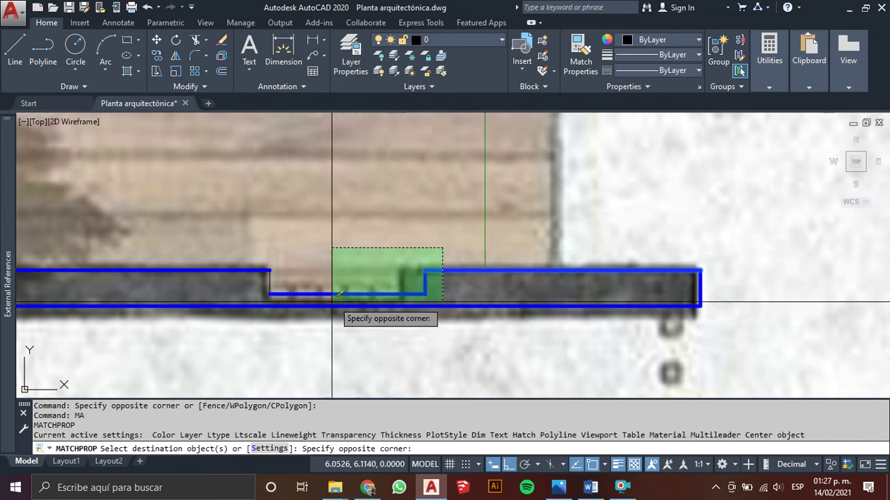
left_click(268, 297)
key("Escape")
Step: Draw a line across the notch's top from its left corner to its right corner
type("l")
key("Return")
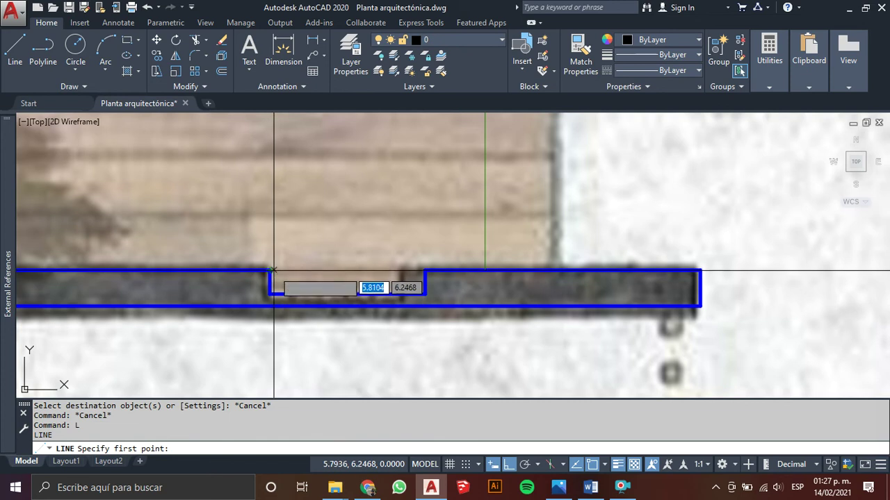
left_click(270, 270)
left_click(428, 273)
key("Escape")
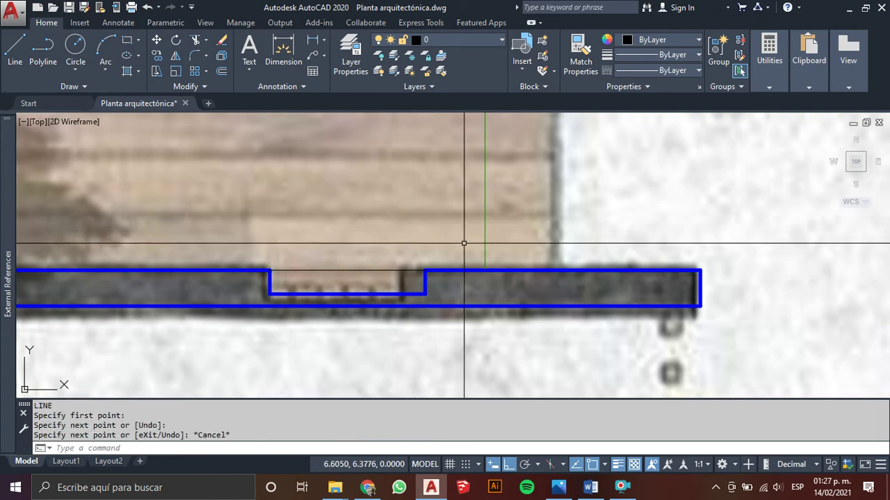
scroll(354, 317, "down", 5)
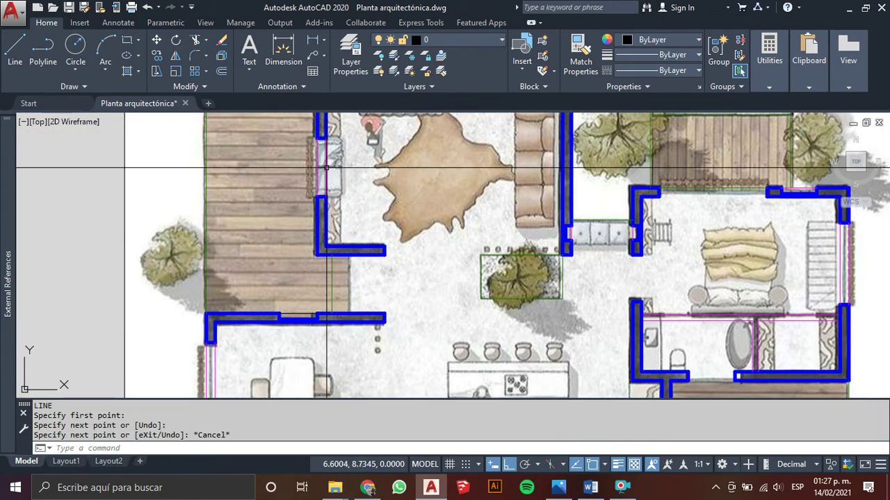
left_click(326, 177)
type("a")
key("Return")
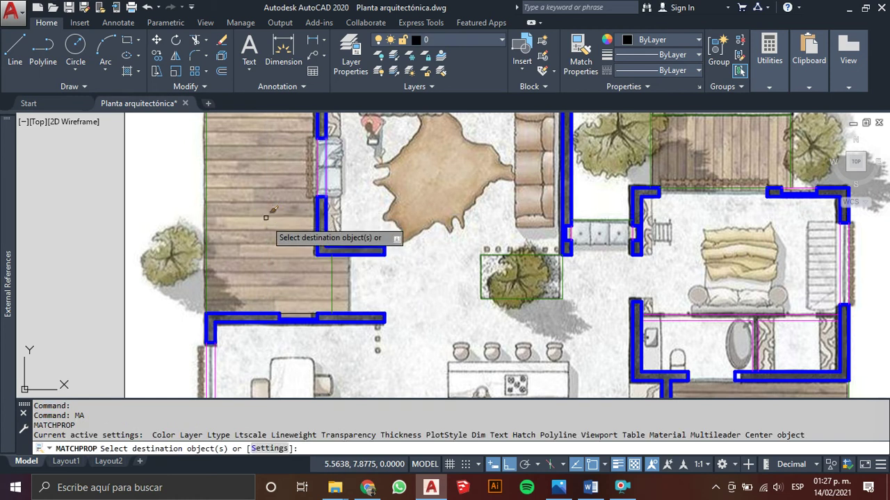
scroll(291, 322, "up", 5)
left_click(313, 269)
key("Escape")
scroll(292, 241, "down", 5)
mouse_move(306, 236)
middle_mouse_down()
mouse_move(332, 288)
mouse_move(330, 237)
middle_mouse_up()
scroll(332, 288, "down", 2)
middle_click_drag(563, 292, 370, 209)
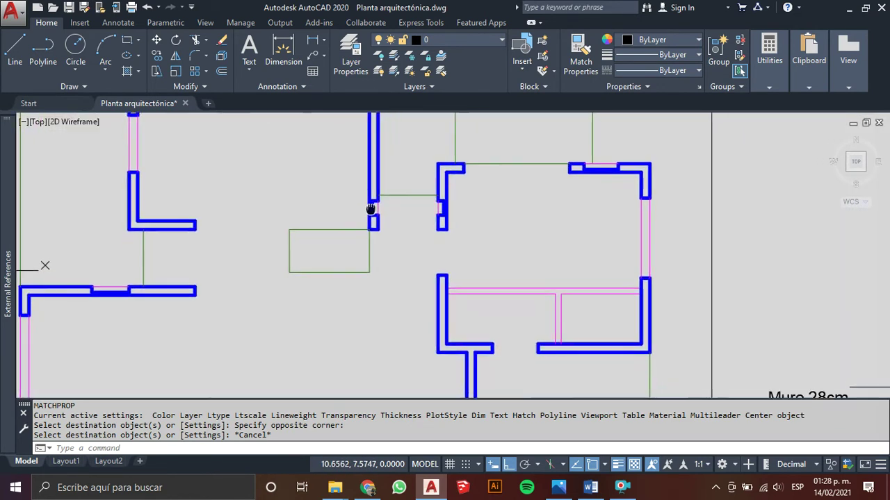
scroll(370, 209, "down", 1)
scroll(433, 151, "down", 2)
scroll(396, 228, "down", 1)
scroll(396, 228, "down", 1)
middle_click_drag(396, 227, 390, 278)
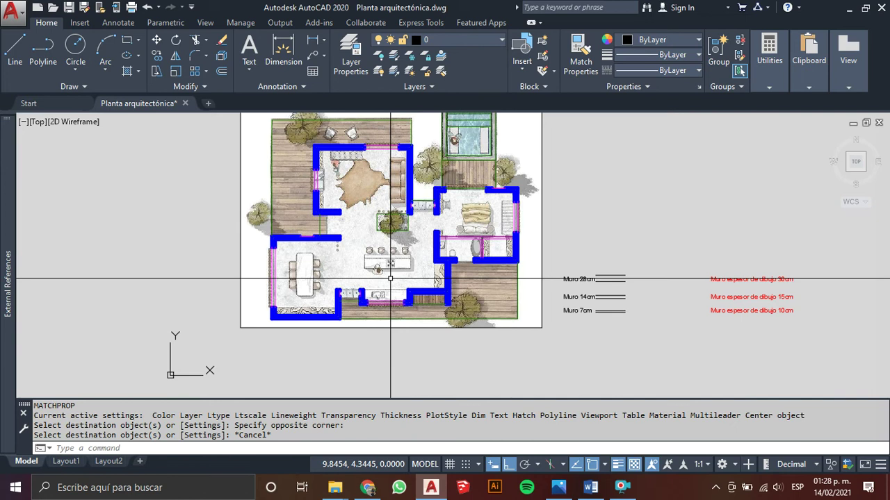
scroll(391, 279, "down", 2)
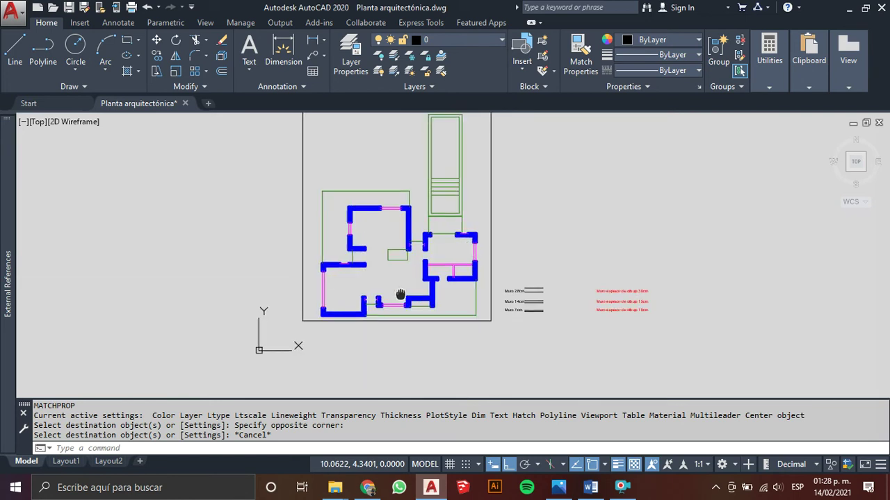
middle_click_drag(391, 279, 375, 338)
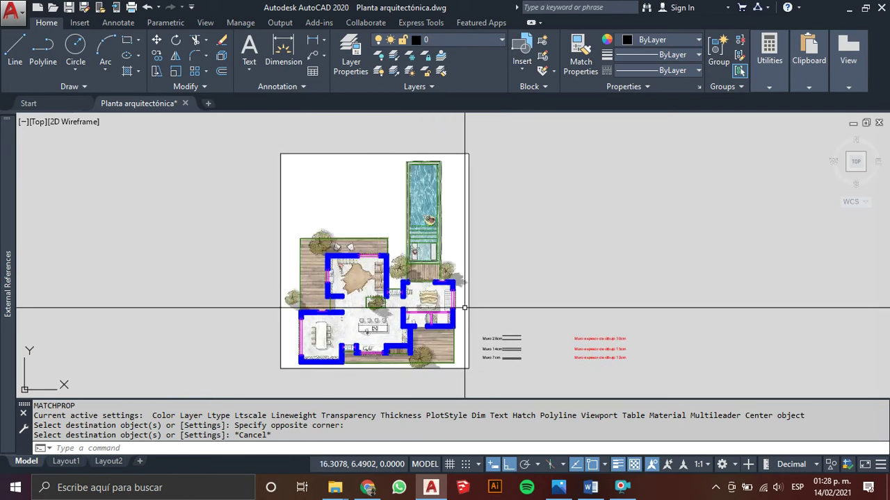
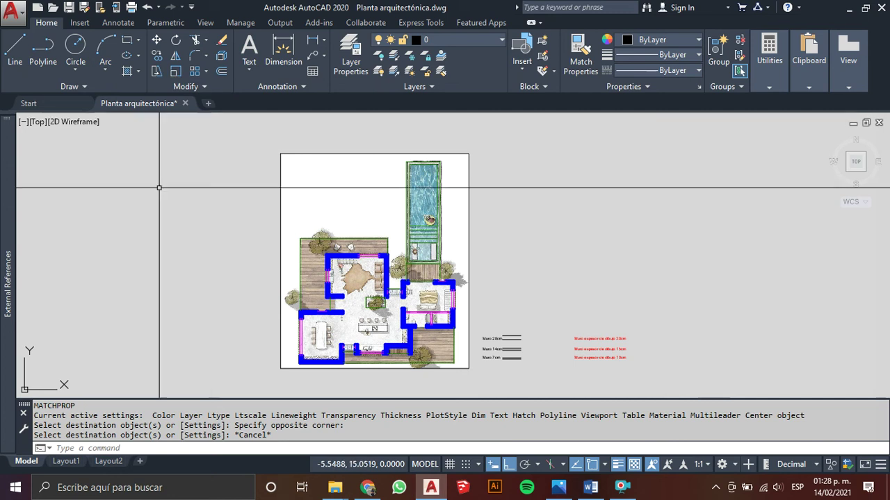
Step: Discard a new blank drawing, then open Layers.dwg from the Start page's Recent Documents
left_click(207, 103)
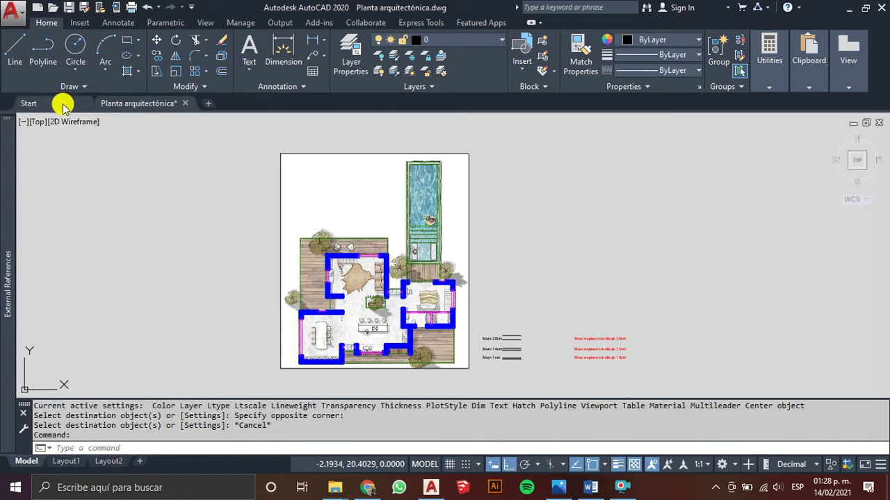
left_click(31, 104)
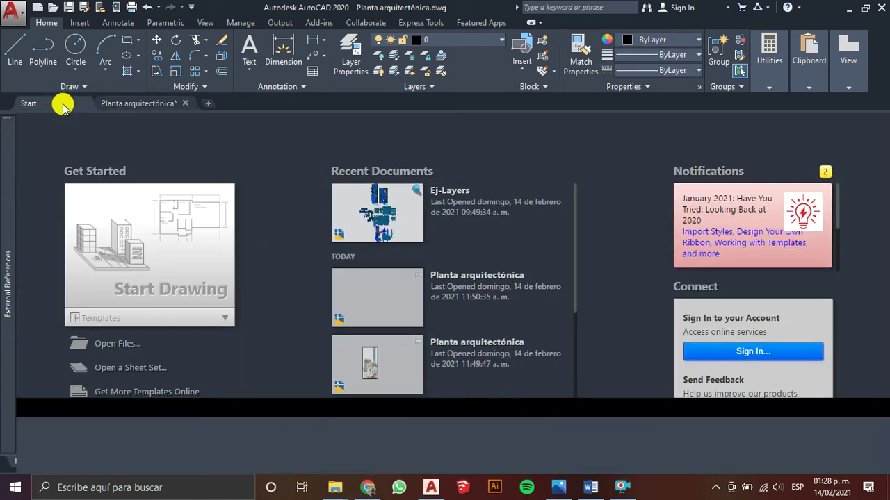
scroll(363, 282, "down", 1)
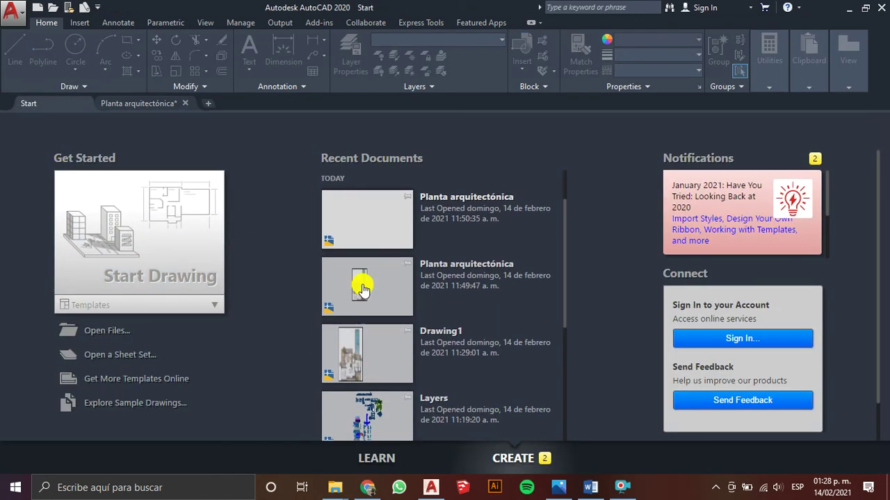
scroll(371, 276, "down", 1)
left_click(381, 356)
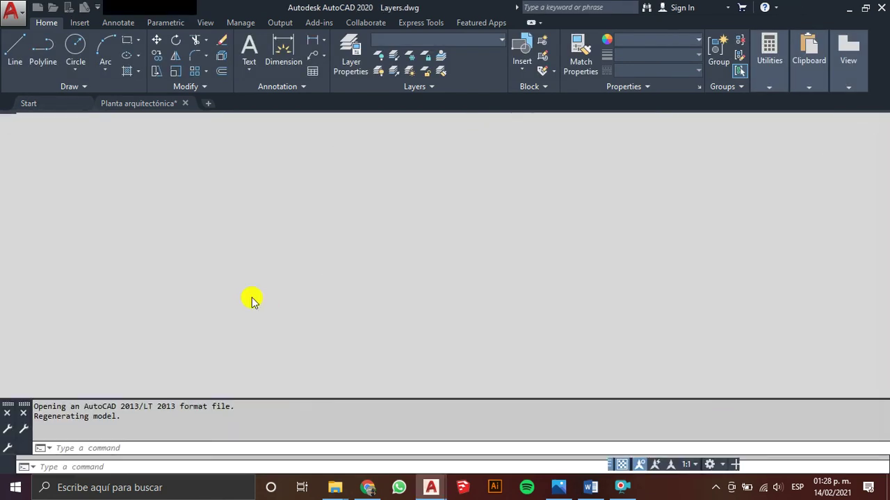
middle_click_drag(383, 224, 287, 229)
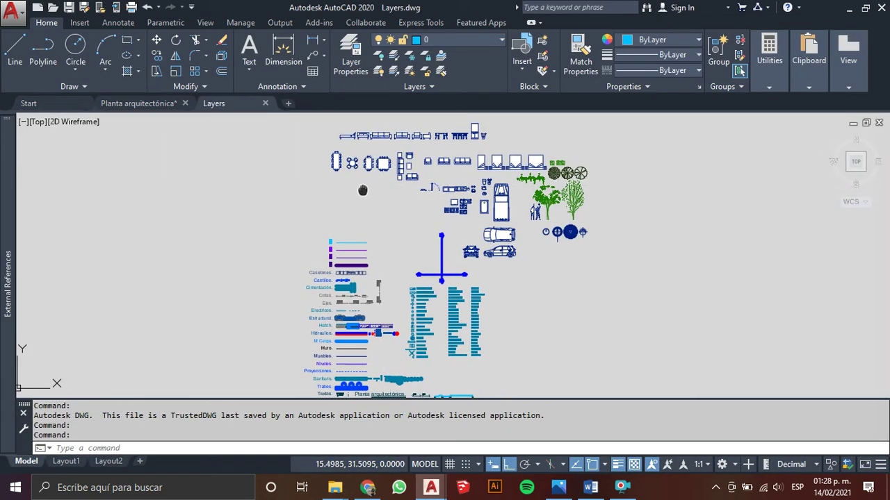
Step: Pan and zoom around Layers.dwg to inspect the furniture blocks and layer samples
middle_click_drag(400, 170, 387, 257)
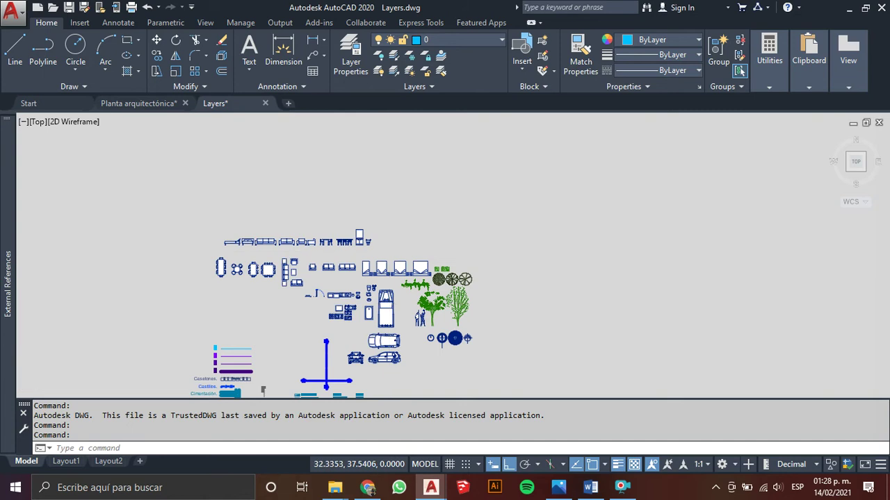
scroll(398, 254, "up", 3)
scroll(404, 254, "down", 3)
middle_click_drag(384, 265, 363, 182)
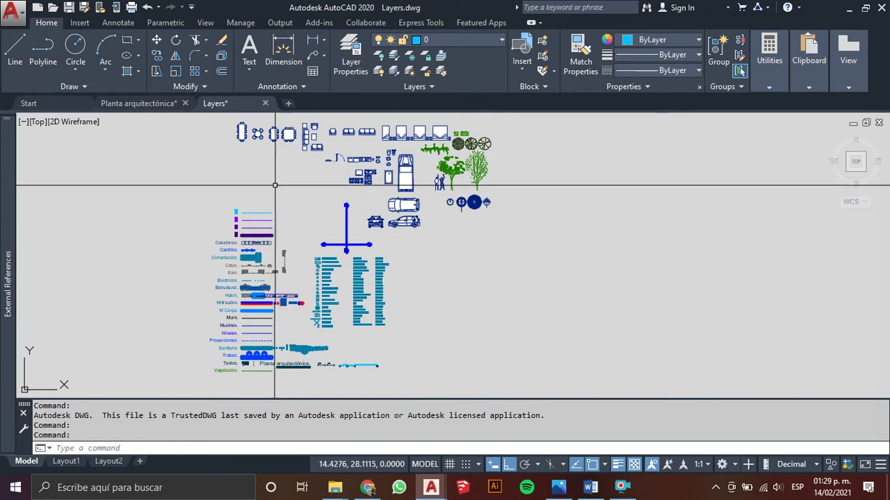
scroll(225, 302, "up", 3)
scroll(236, 272, "up", 3)
scroll(235, 272, "up", 1)
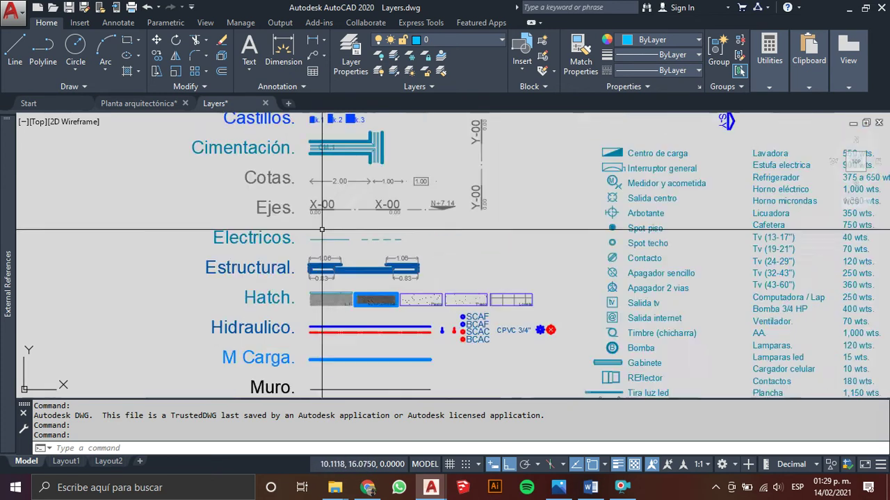
scroll(338, 258, "down", 6)
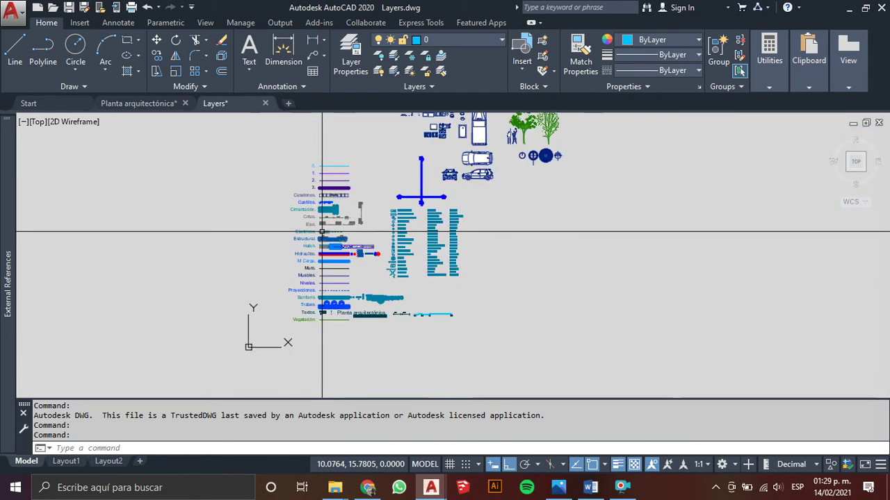
Step: Check the floor plan, abandon a selection window on the legend, and start Drawing4
left_click(133, 103)
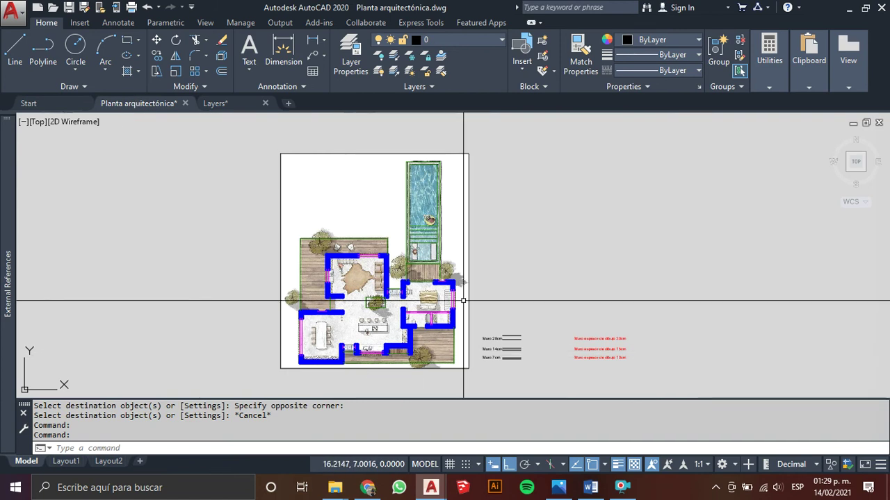
left_click(219, 105)
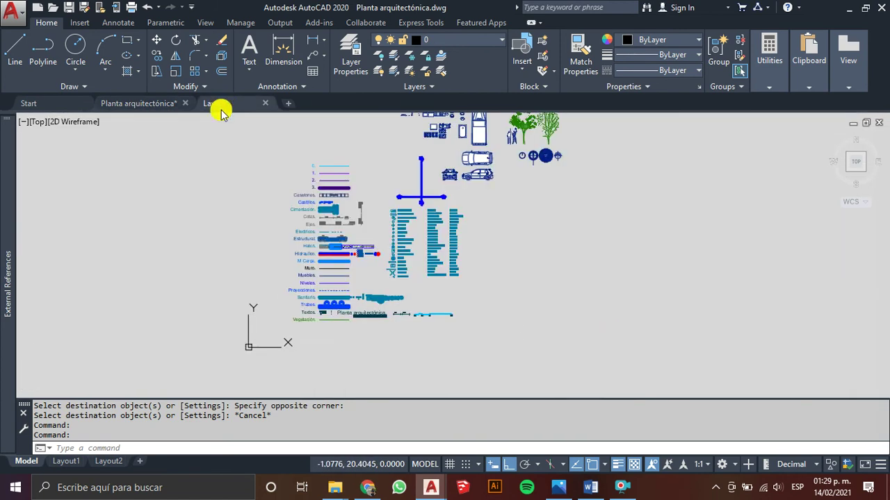
scroll(348, 188, "up", 2)
scroll(347, 188, "down", 2)
left_click(331, 134)
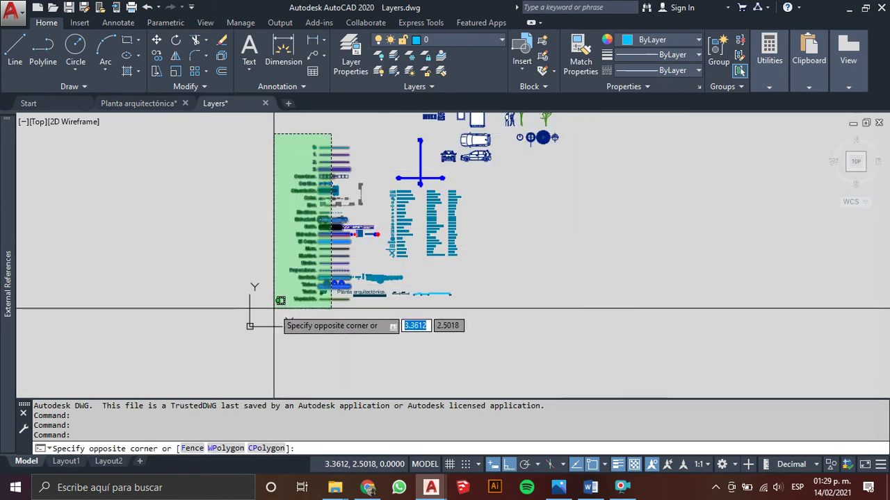
left_click(277, 135)
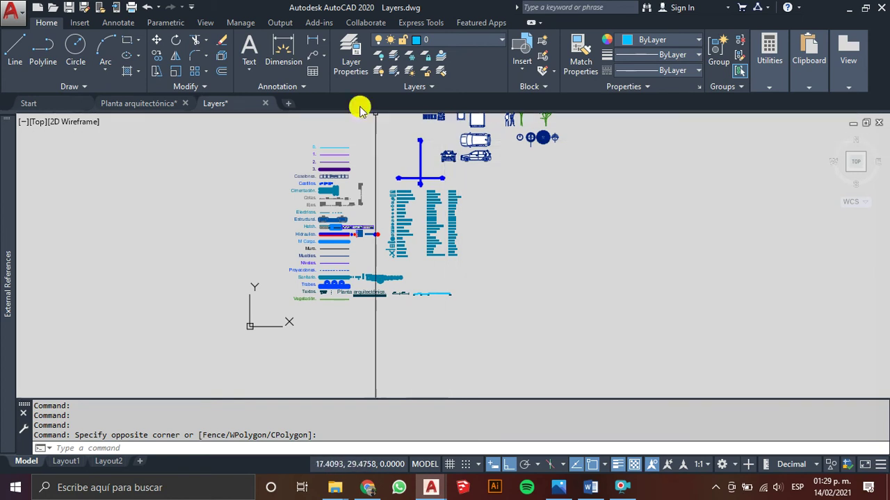
left_click(288, 103)
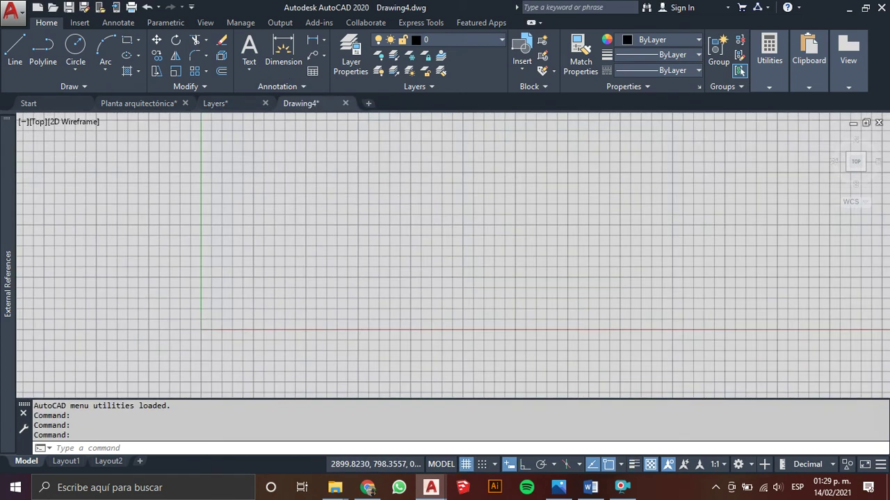
Step: Turn off the grid and reposition the view of empty Drawing4
scroll(324, 296, "down", 2)
left_click(464, 466)
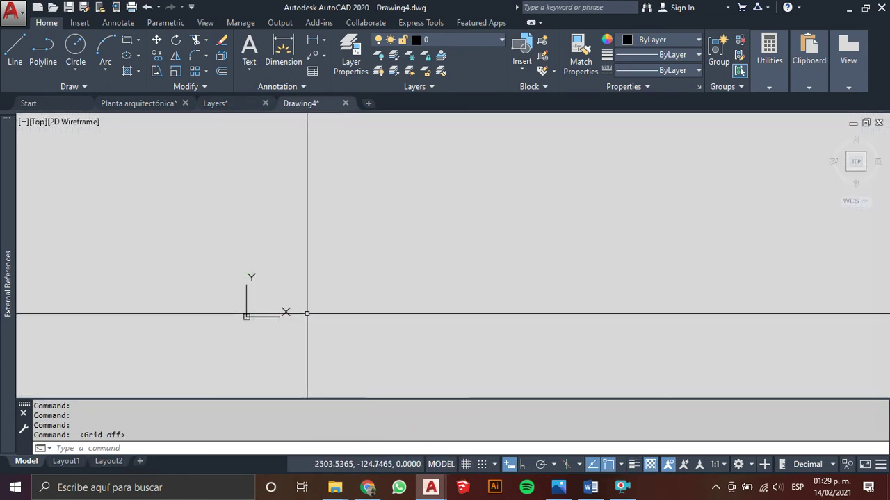
middle_click_drag(230, 310, 147, 328)
middle_click_drag(445, 298, 241, 308)
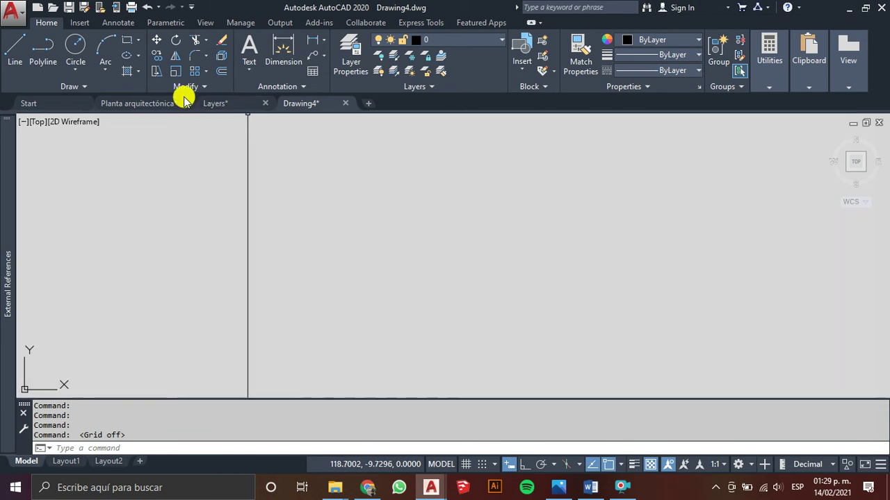
Step: Copy the layer legend from Layers.dwg to the clipboard with a crossing window
left_click(219, 104)
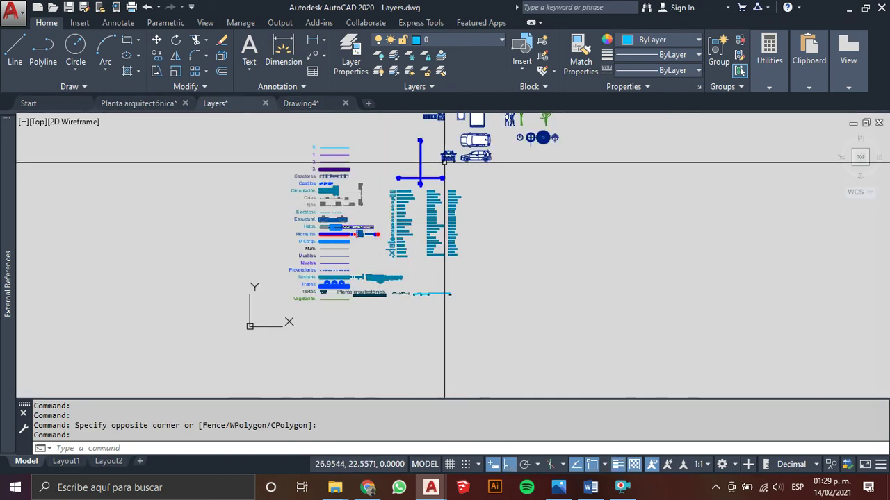
left_click(382, 126)
left_click(273, 310)
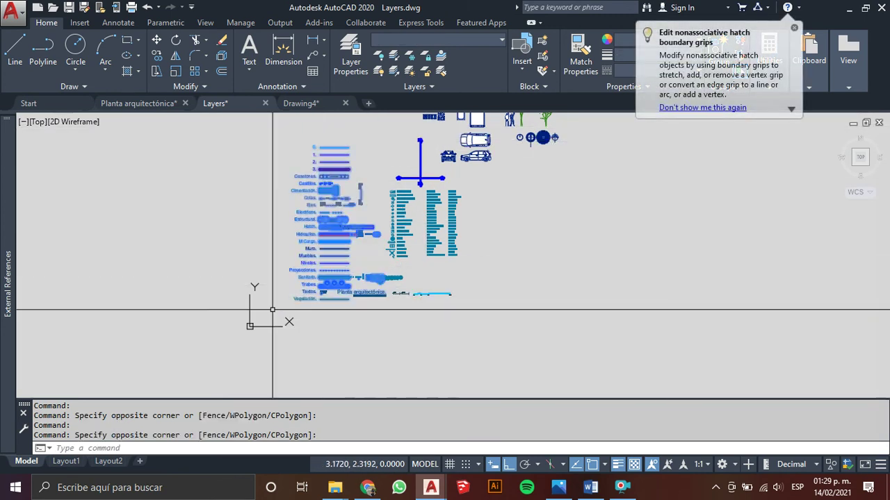
key("ctrl+c")
Step: Paste the legend at the lower left of Drawing4 and review its layer list
left_click(302, 103)
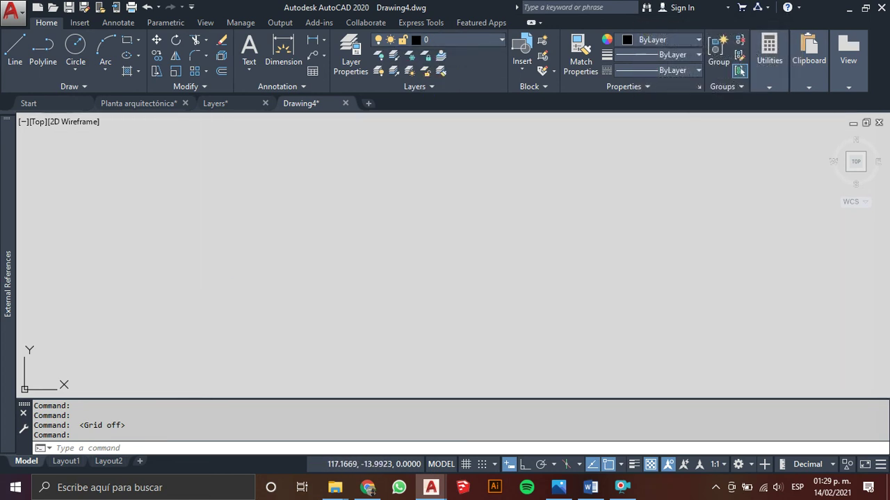
key("ctrl+v")
scroll(201, 313, "down", 4)
left_click(47, 381)
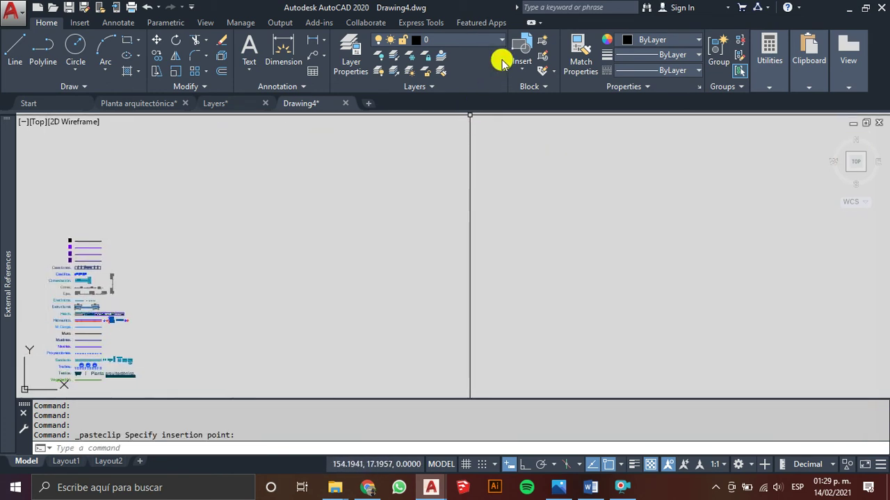
left_click(483, 42)
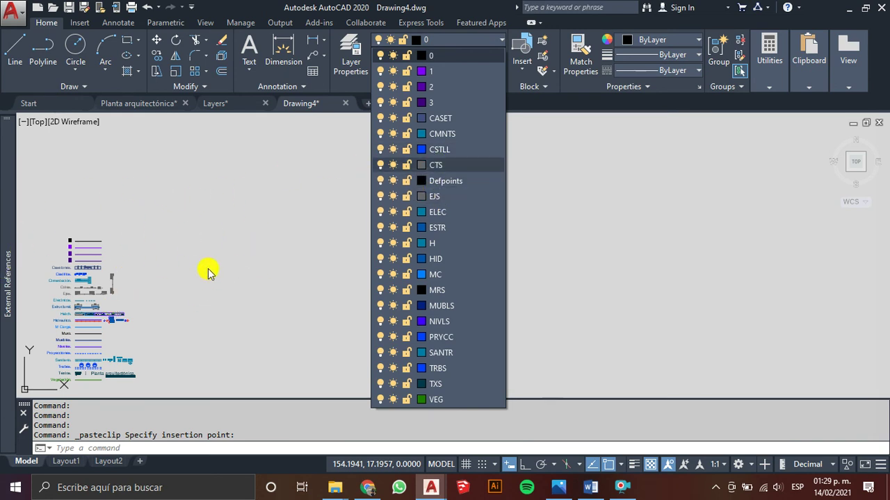
Step: Close the layer list and finish placing the pasted legend
left_click(122, 275)
scroll(132, 276, "up", 10)
scroll(208, 271, "down", 6)
scroll(333, 271, "down", 3)
left_click(272, 288)
Step: Draw a closed seven-sided outline with LINE to the right of the legend
type("L")
key("Return")
left_click(414, 223)
left_click(422, 285)
left_click(496, 276)
left_click(578, 216)
left_click(537, 174)
left_click(489, 185)
left_click(465, 165)
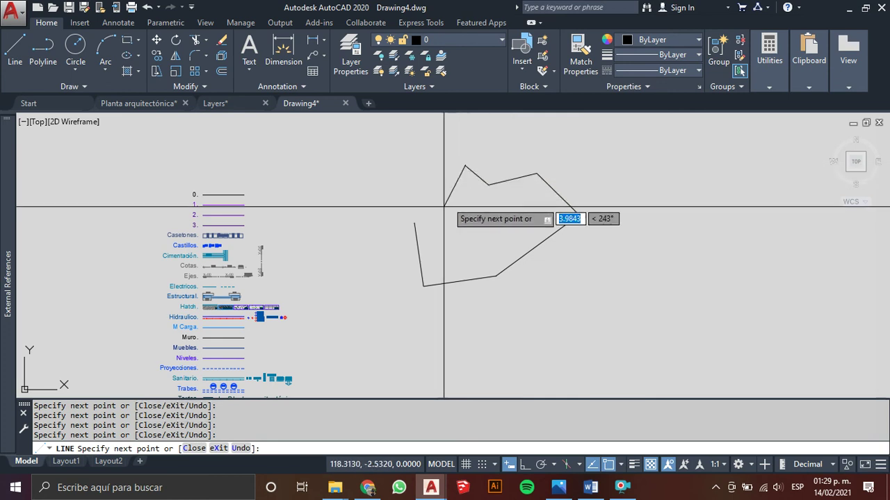
left_click(415, 223)
key("Return")
Step: Try matching properties from the Ejes axis line onto the outline, then cancel
scroll(208, 309, "up", 2)
scroll(218, 294, "up", 3)
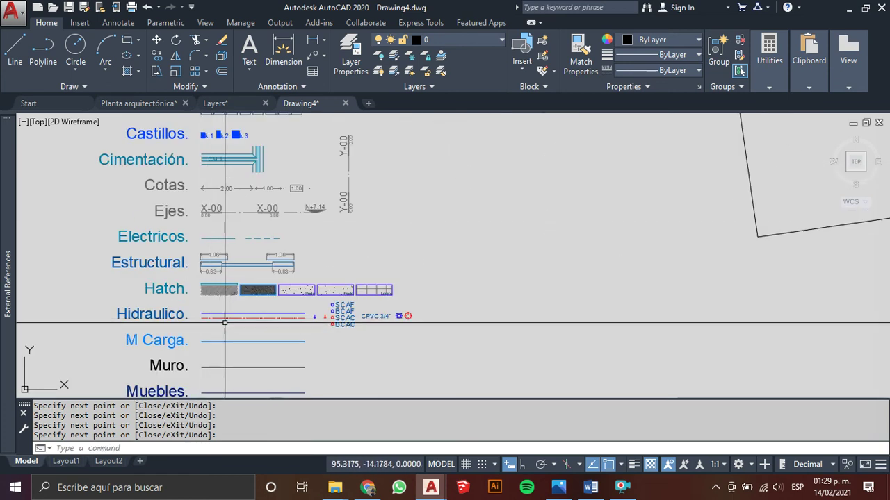
left_click(237, 212)
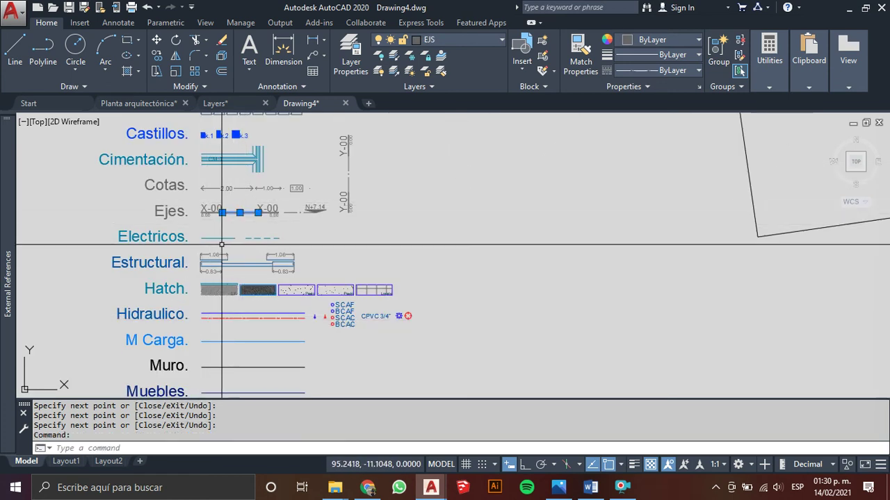
type("ma")
key("Return")
scroll(221, 245, "down", 5)
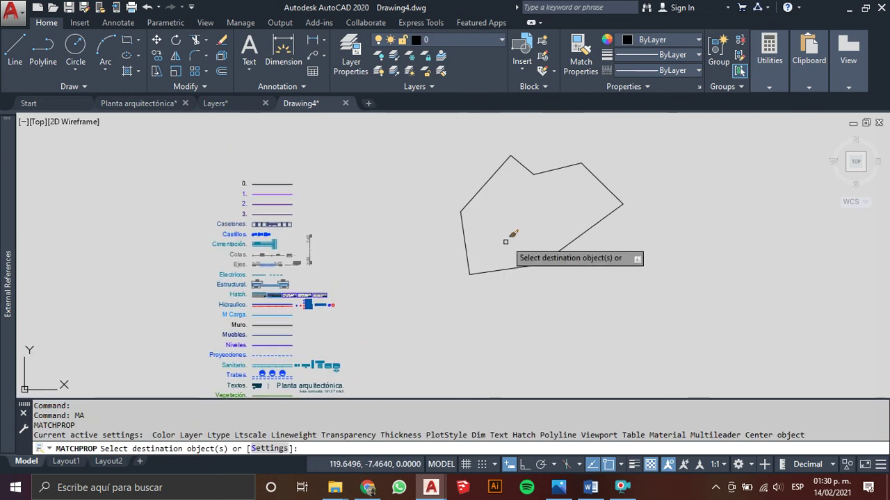
left_click(441, 294)
scroll(277, 317, "up", 4)
key("Escape")
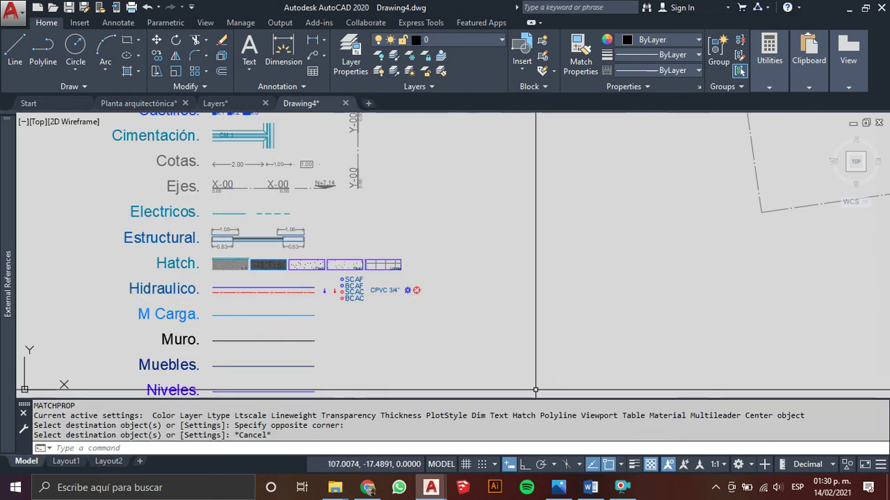
Step: Show lineweights and match two outline segments to the blue, thick M Carga line
left_click(634, 465)
left_click(269, 308)
type("a")
key("Return")
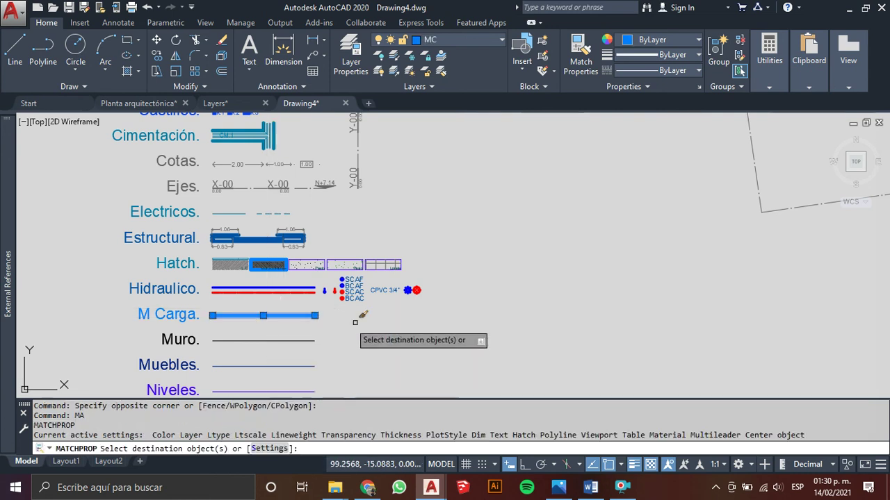
scroll(359, 314, "down", 5)
left_click_drag(639, 187, 569, 222)
key("Escape")
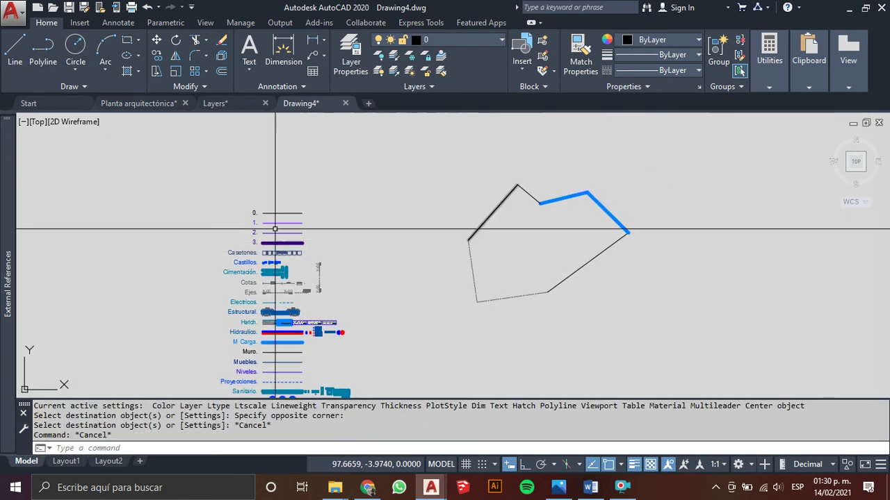
left_click(236, 104)
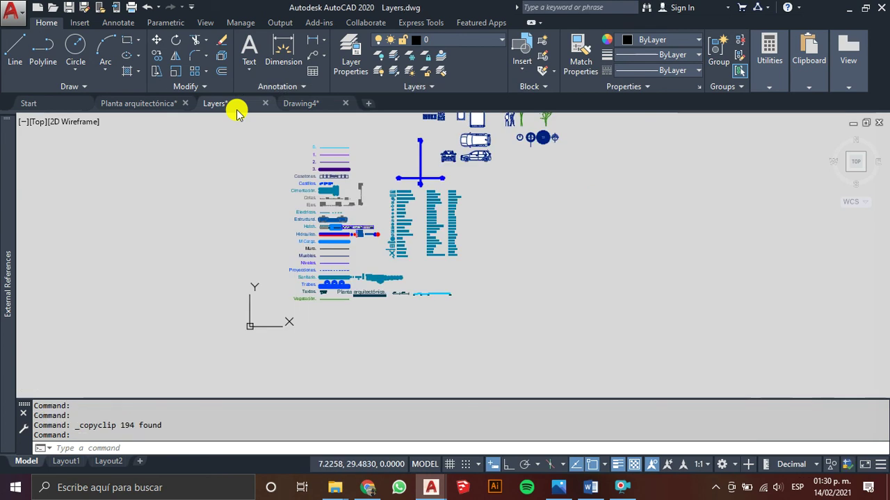
Step: Zoom around Layers.dwg, then zoom extents to show the legend, furniture, trees and cars
scroll(368, 392, "down", 2)
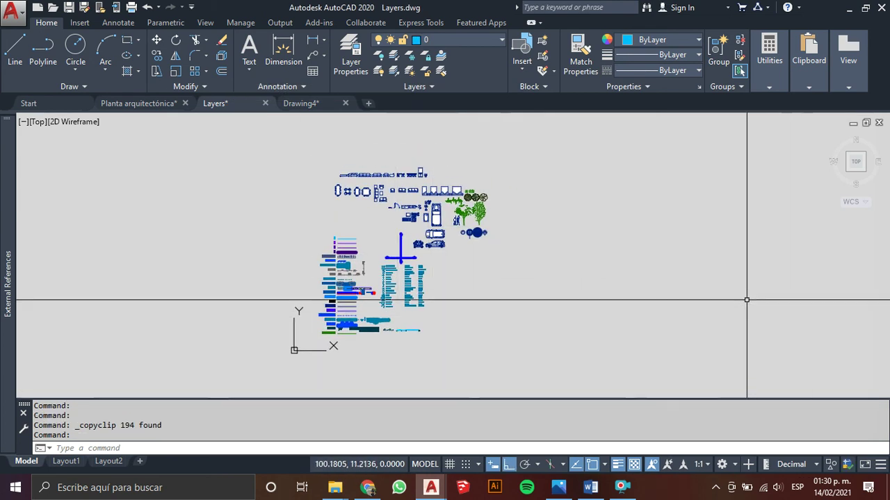
scroll(322, 276, "up", 2)
scroll(367, 209, "up", 2)
scroll(306, 186, "up", 2)
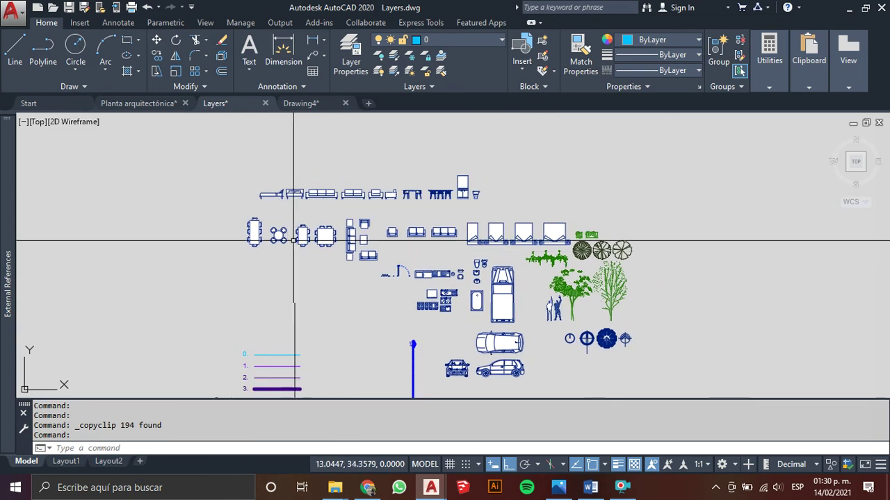
scroll(271, 198, "up", 3)
scroll(411, 222, "down", 2)
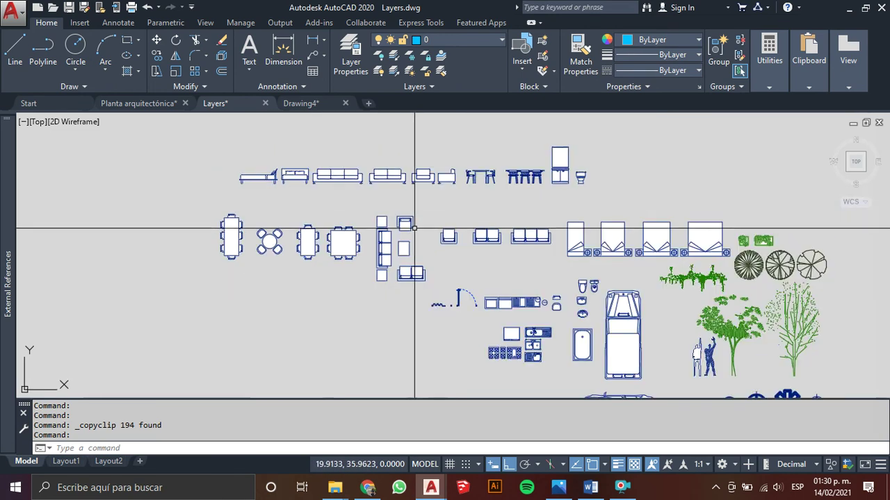
scroll(411, 223, "down", 1)
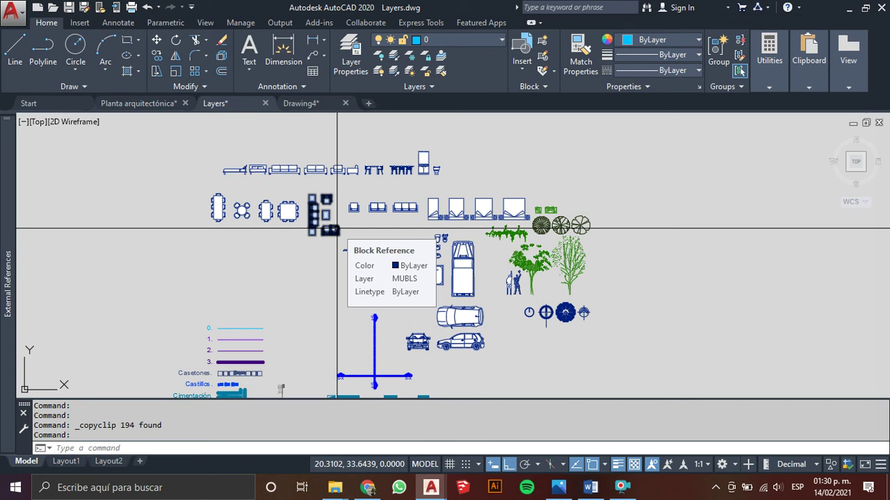
scroll(337, 228, "down", 3)
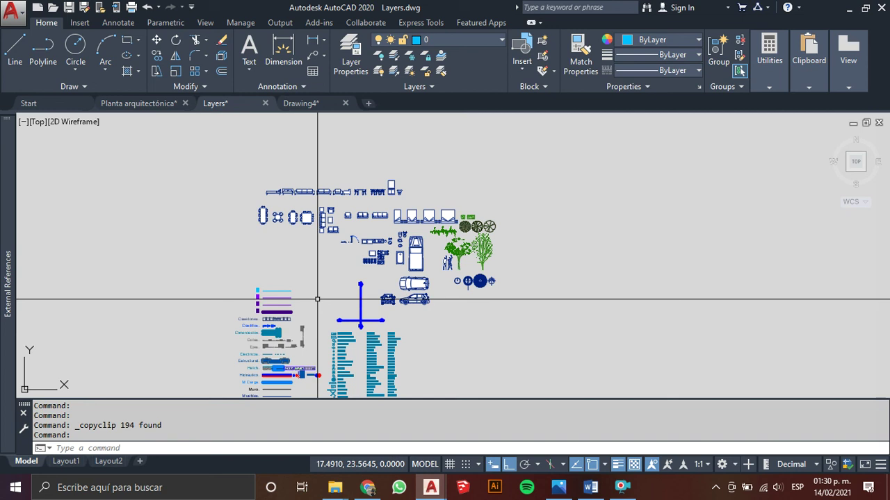
scroll(453, 292, "down", 2)
middle_click(453, 291)
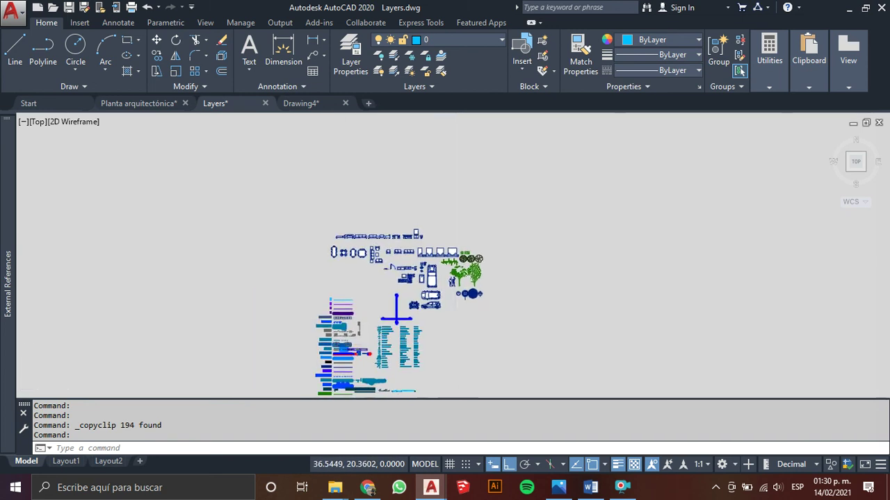
middle_click(452, 292)
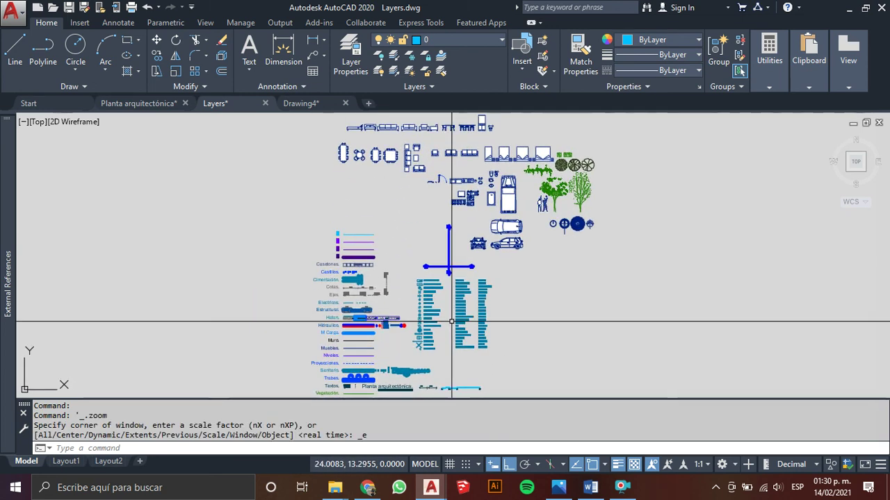